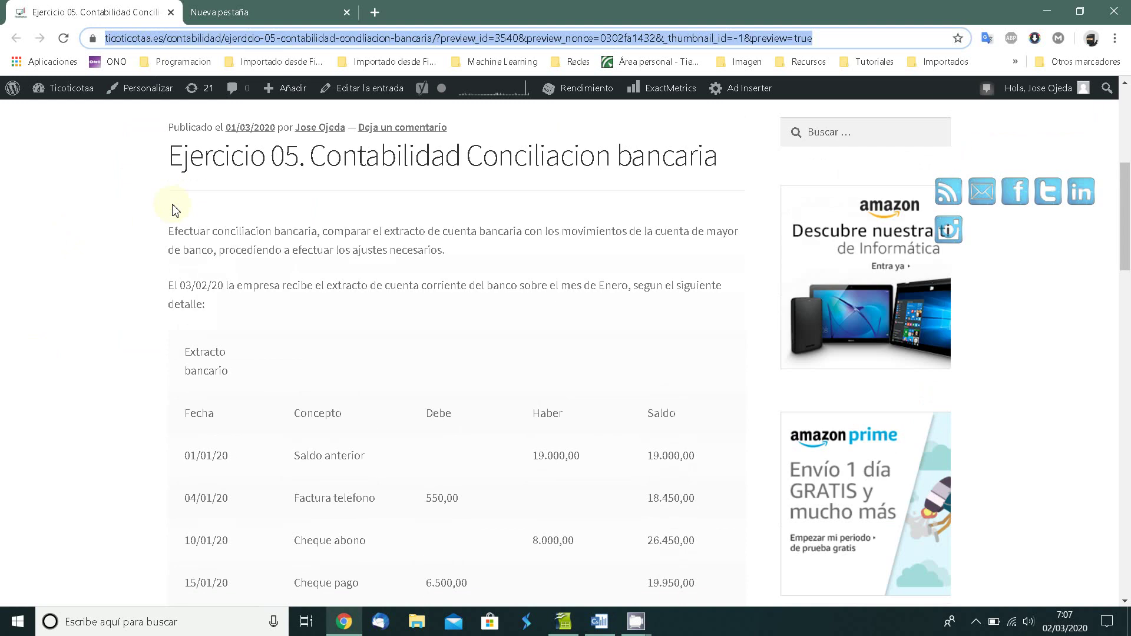
Step: Read through the bank reconciliation exercise, comparing the bank statement table with the company ledger table
{"action": "scroll", "coordinate": [200, 330], "scroll_direction": "down", "scroll_amount": 1}
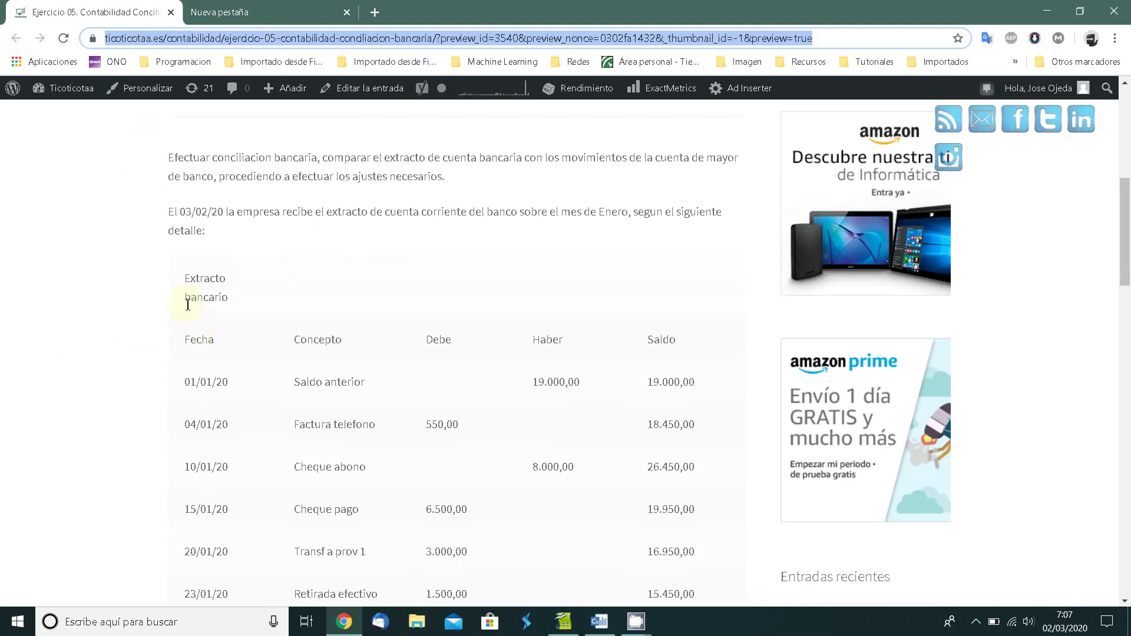
{"action": "scroll", "coordinate": [263, 330], "scroll_direction": "down", "scroll_amount": 2}
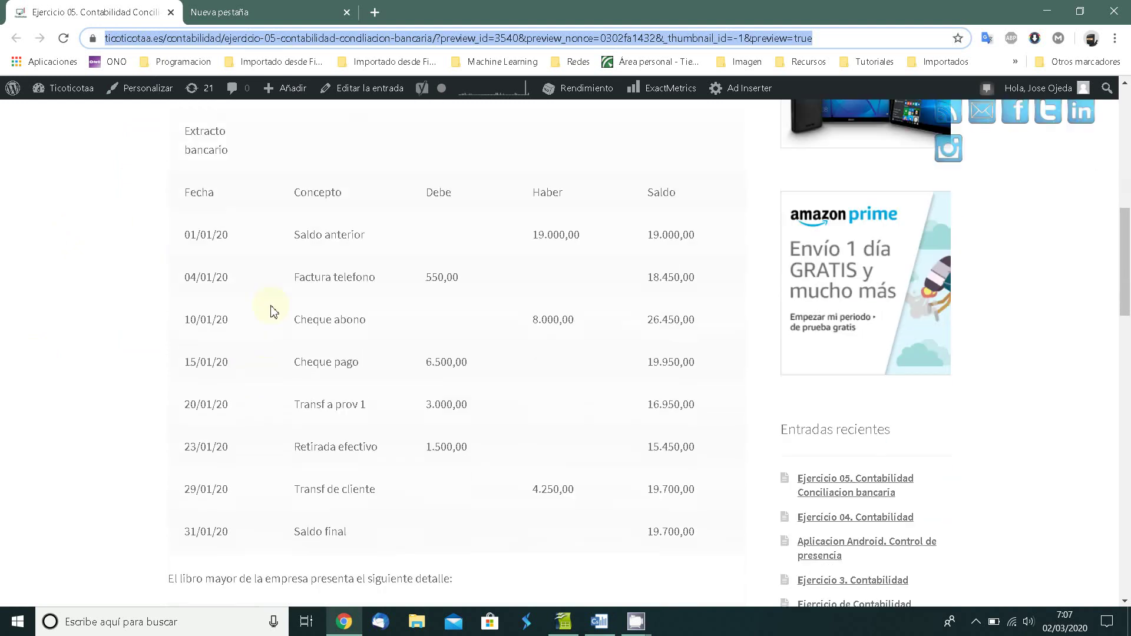
{"action": "scroll", "coordinate": [235, 453], "scroll_direction": "down", "scroll_amount": 5}
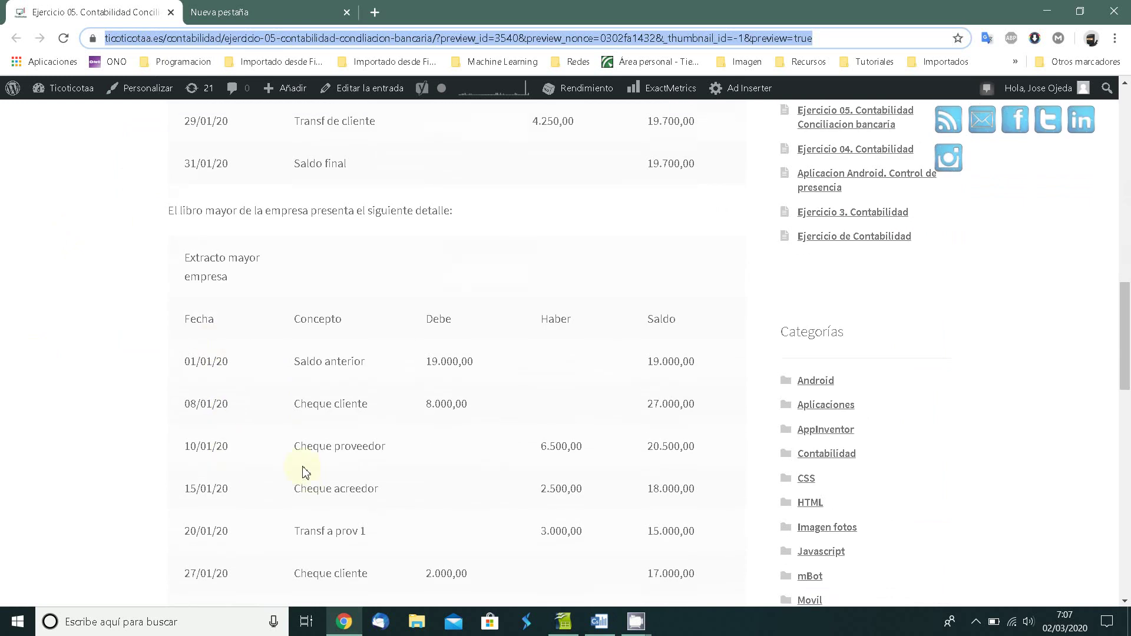
{"action": "scroll", "coordinate": [305, 471], "scroll_direction": "down", "scroll_amount": 1}
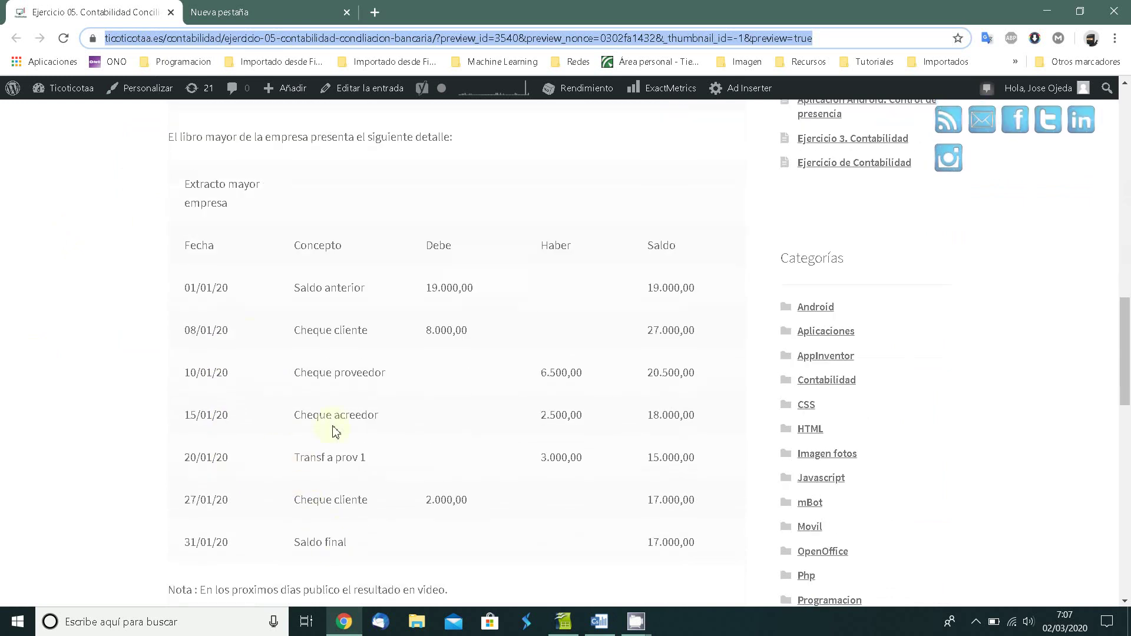
{"action": "scroll", "coordinate": [226, 277], "scroll_direction": "up", "scroll_amount": 4}
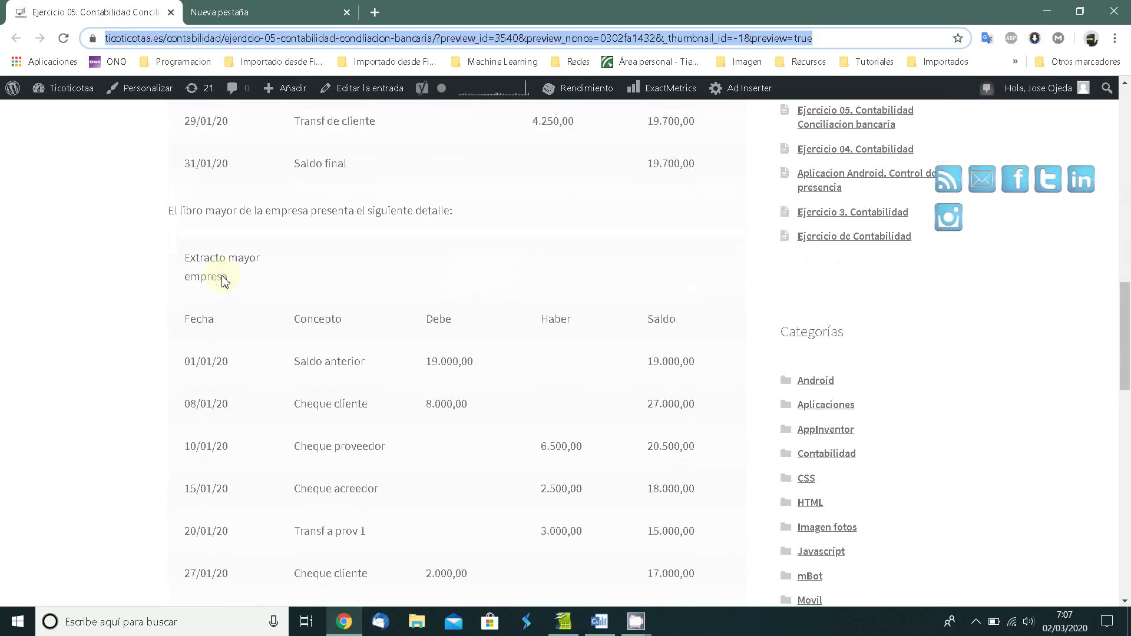
{"action": "scroll", "coordinate": [273, 396], "scroll_direction": "up", "scroll_amount": 2}
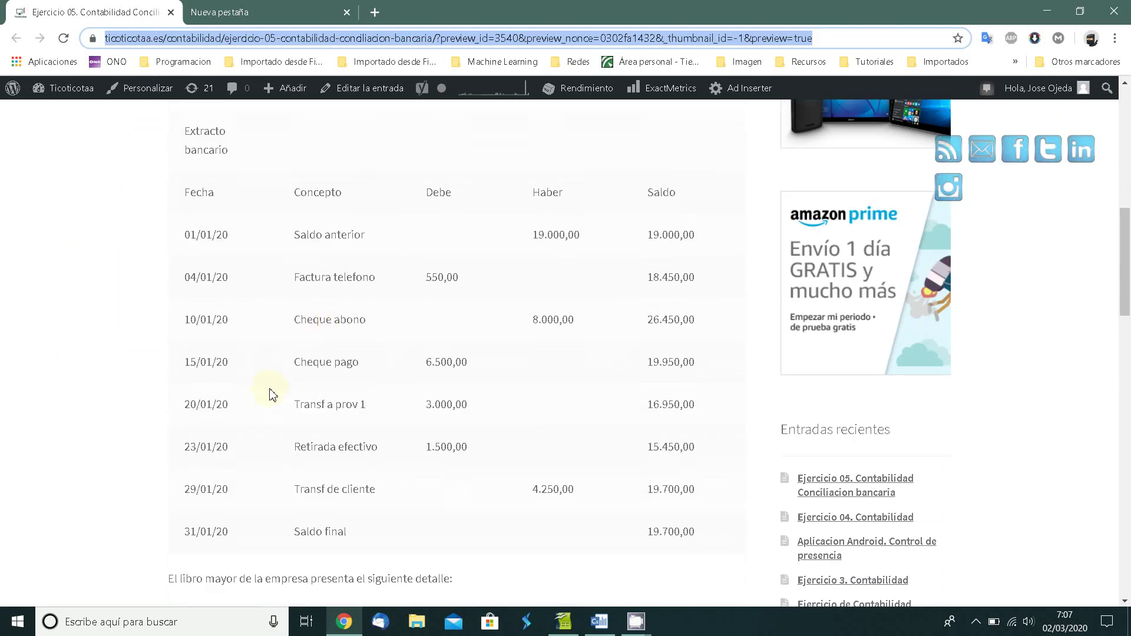
{"action": "scroll", "coordinate": [277, 348], "scroll_direction": "down", "scroll_amount": 6}
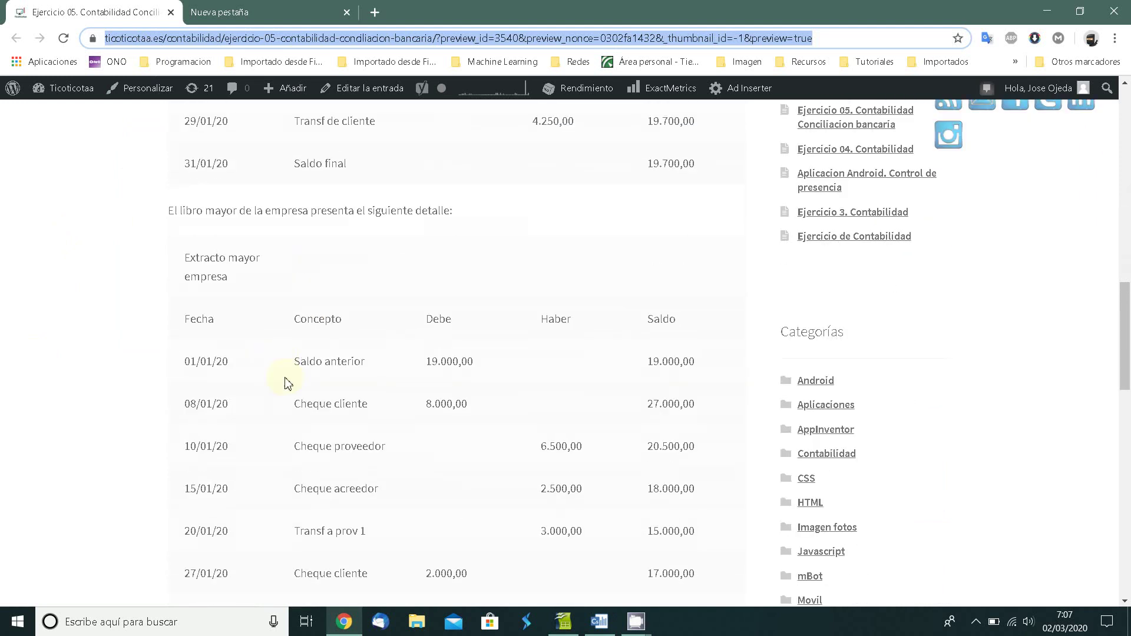
{"action": "scroll", "coordinate": [254, 326], "scroll_direction": "up", "scroll_amount": 2}
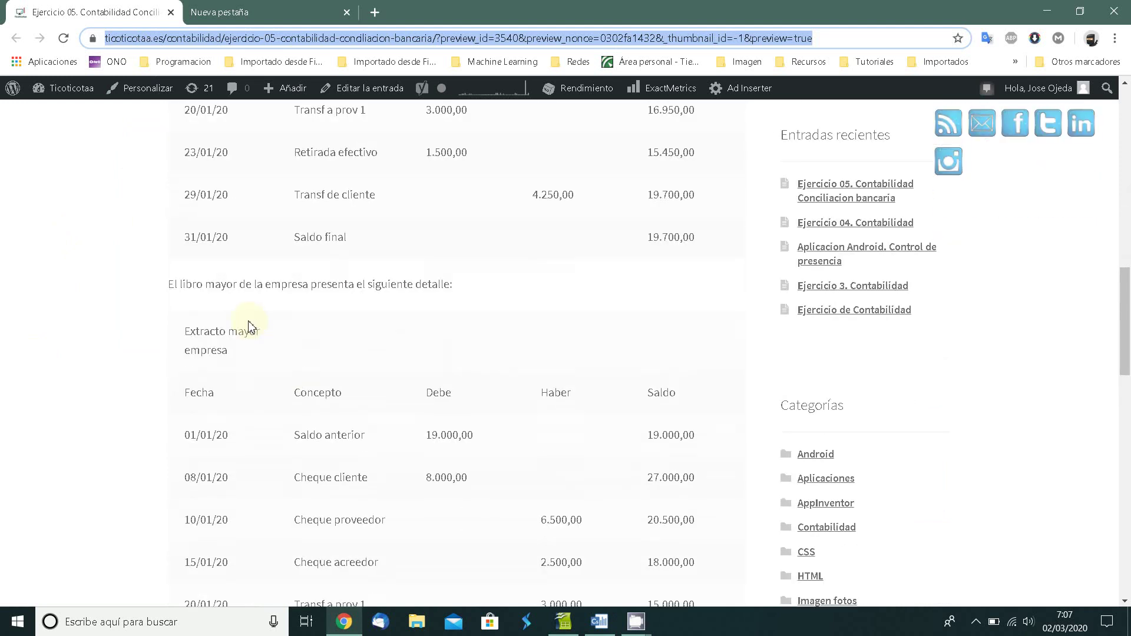
{"action": "scroll", "coordinate": [253, 327], "scroll_direction": "up", "scroll_amount": 4}
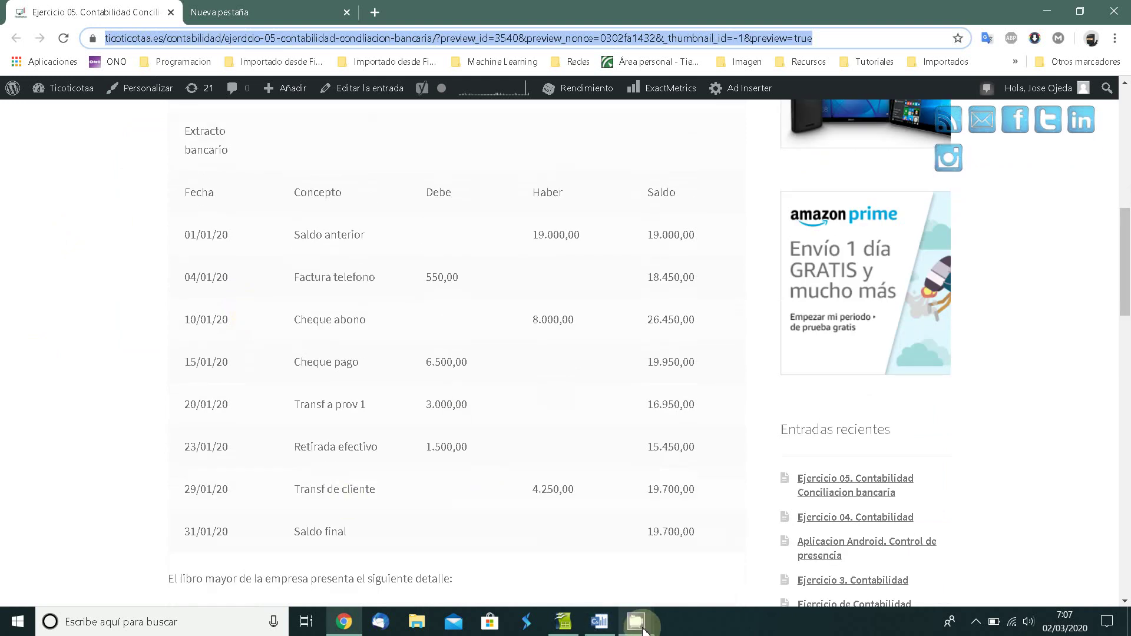
Step: Switch to CONTASOL and review the bank account 572.0.0.000 ledger entries from the opening balance to the last balance
{"action": "left_click", "coordinate": [601, 622]}
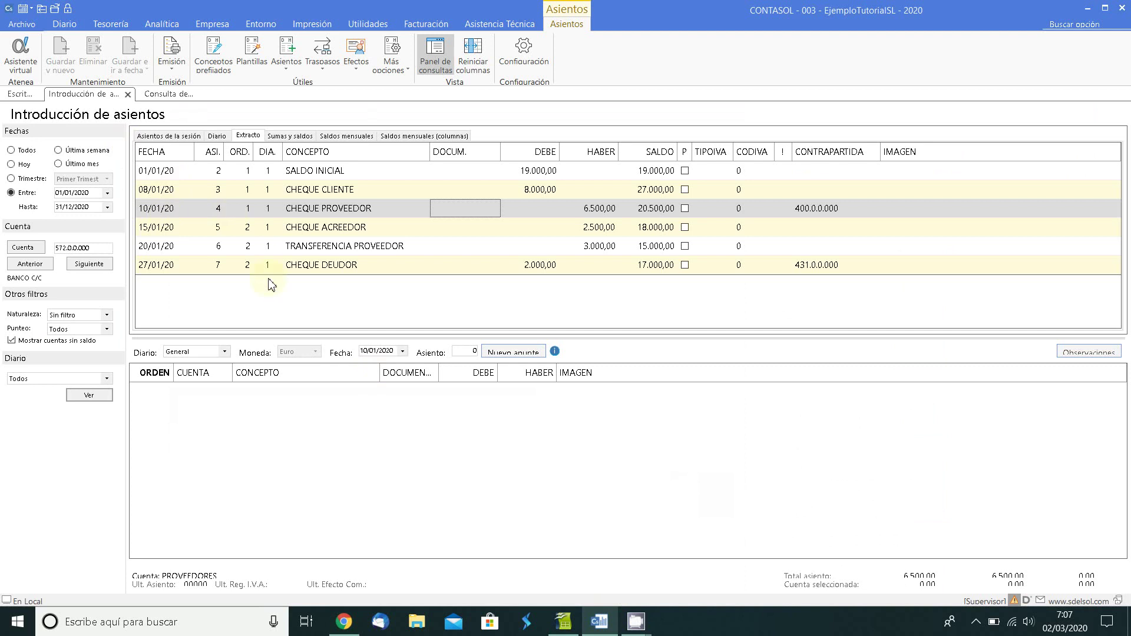
{"action": "left_click", "coordinate": [323, 189]}
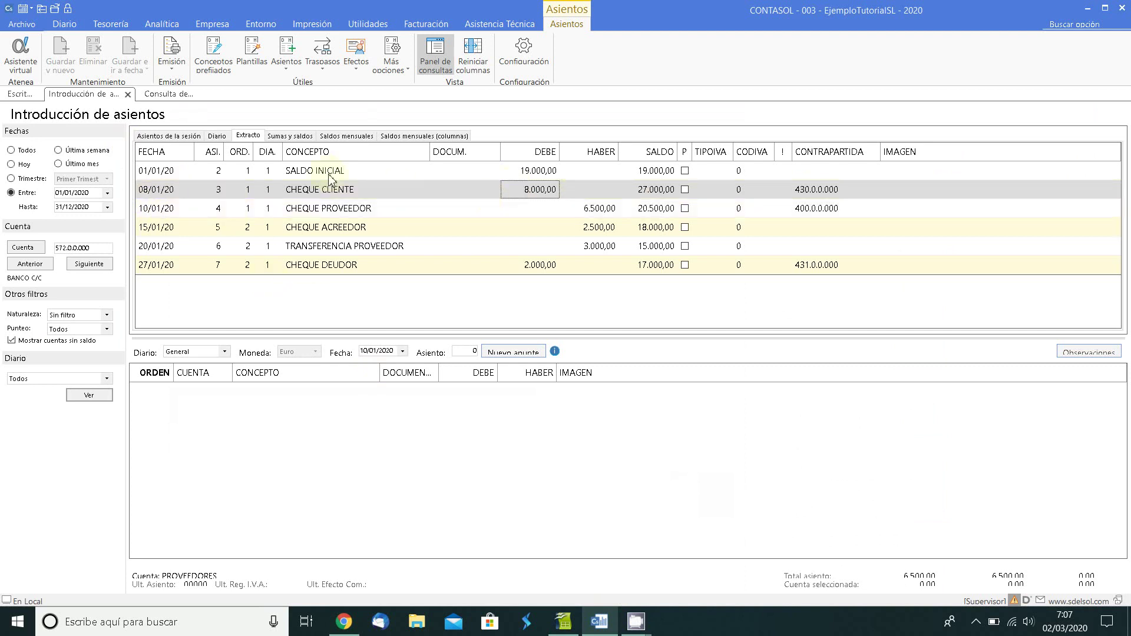
{"action": "left_click", "coordinate": [326, 171]}
{"action": "left_click", "coordinate": [324, 189]}
{"action": "left_click", "coordinate": [324, 210]}
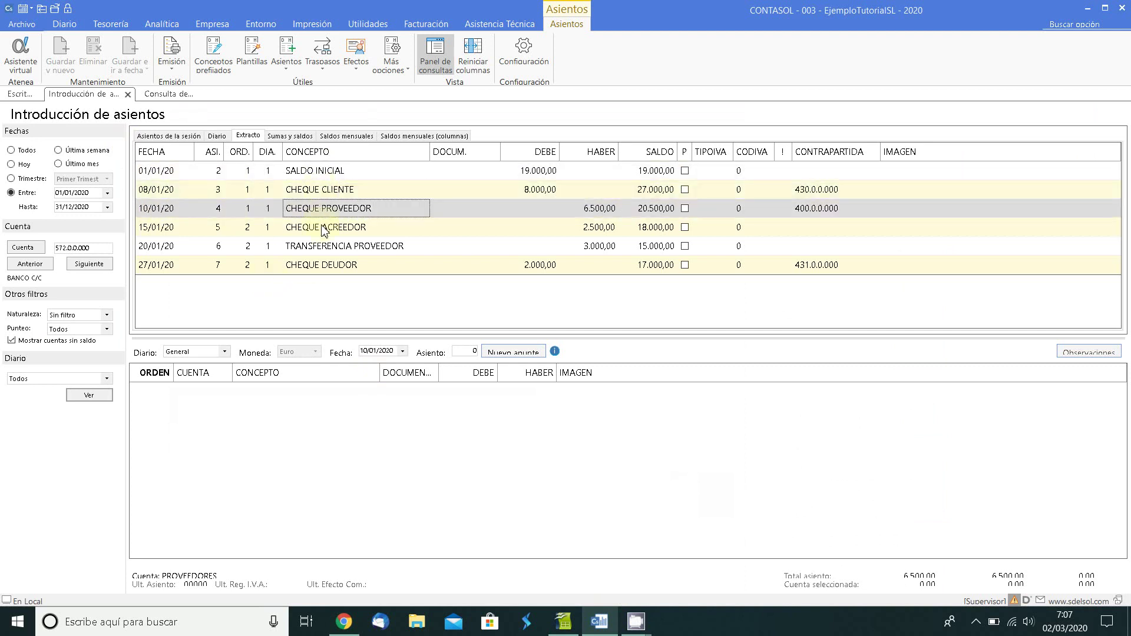
{"action": "left_click", "coordinate": [324, 227]}
{"action": "left_click", "coordinate": [324, 247]}
{"action": "left_click", "coordinate": [323, 267]}
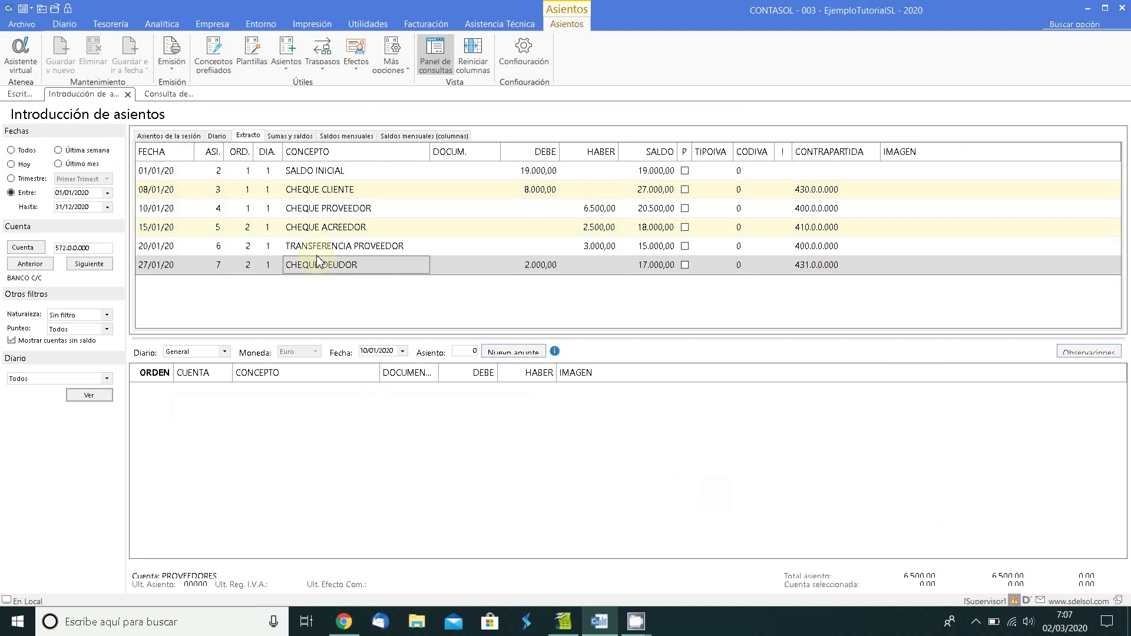
{"action": "left_click", "coordinate": [309, 246]}
{"action": "left_click", "coordinate": [310, 227]}
{"action": "left_click", "coordinate": [310, 211]}
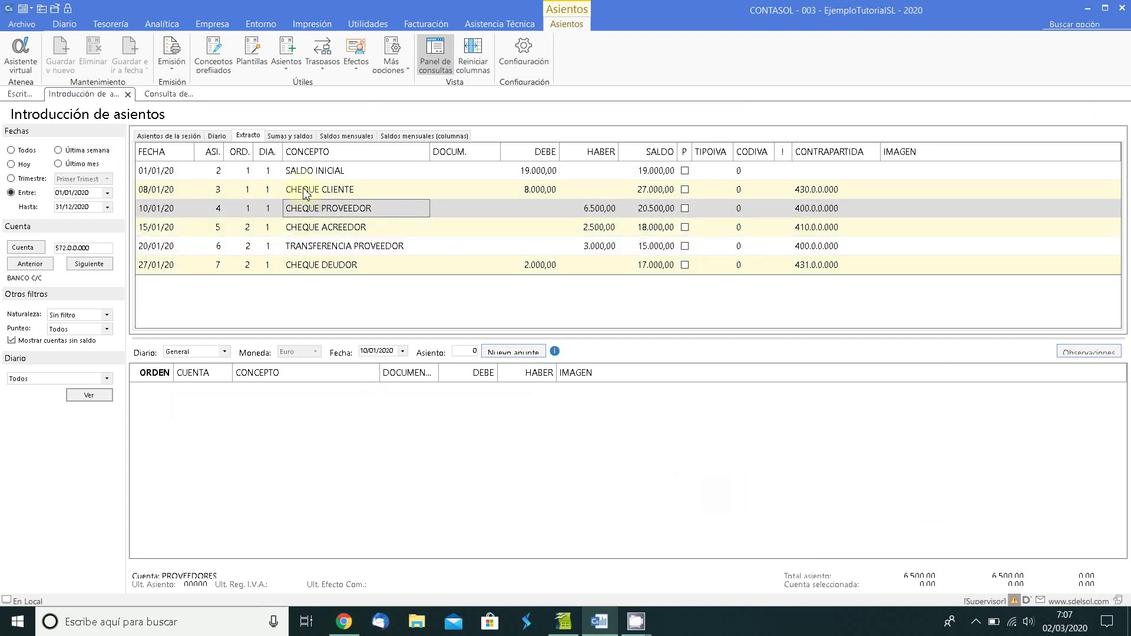
{"action": "left_click", "coordinate": [304, 189]}
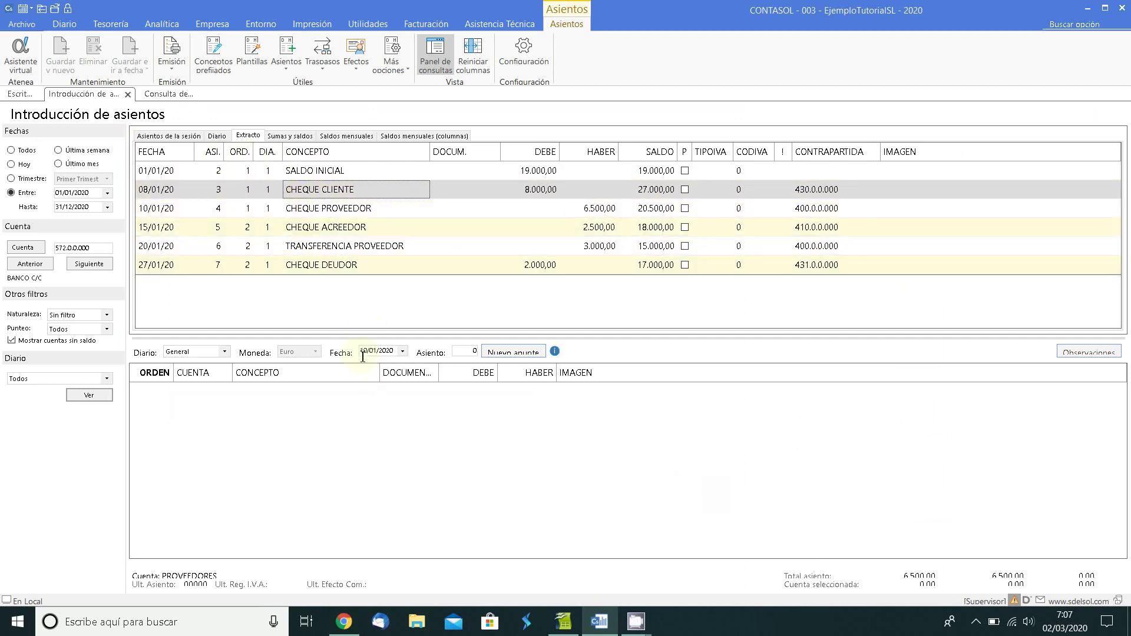
{"action": "left_click", "coordinate": [647, 269]}
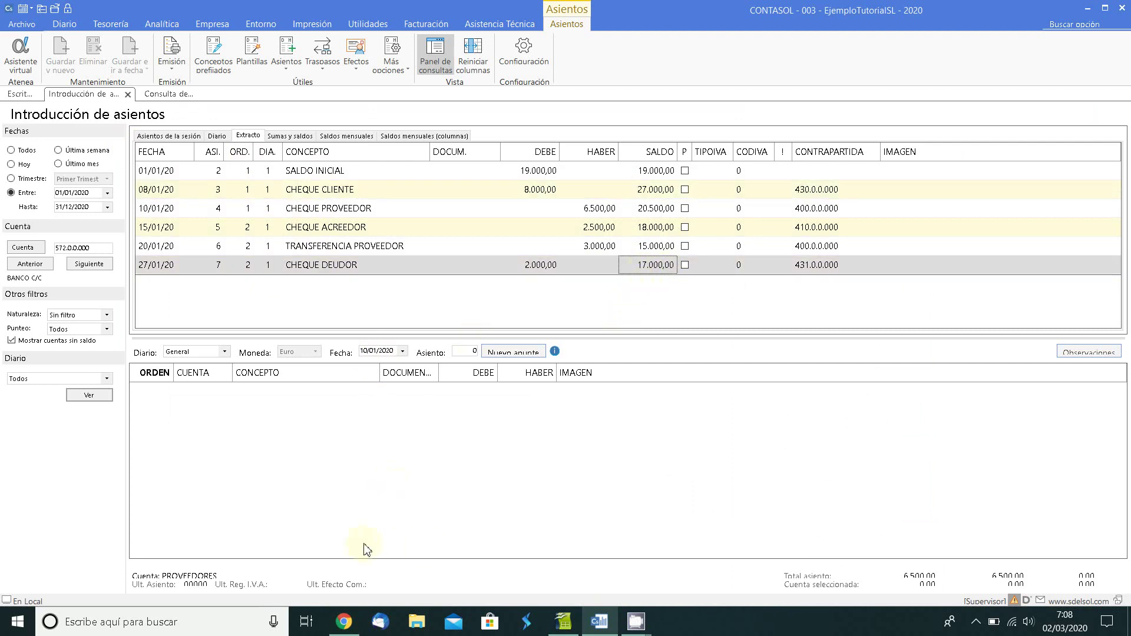
Step: Return to the exercise page in Chrome and check the final balance of the company ledger table against the bank statement
{"action": "left_click", "coordinate": [344, 621]}
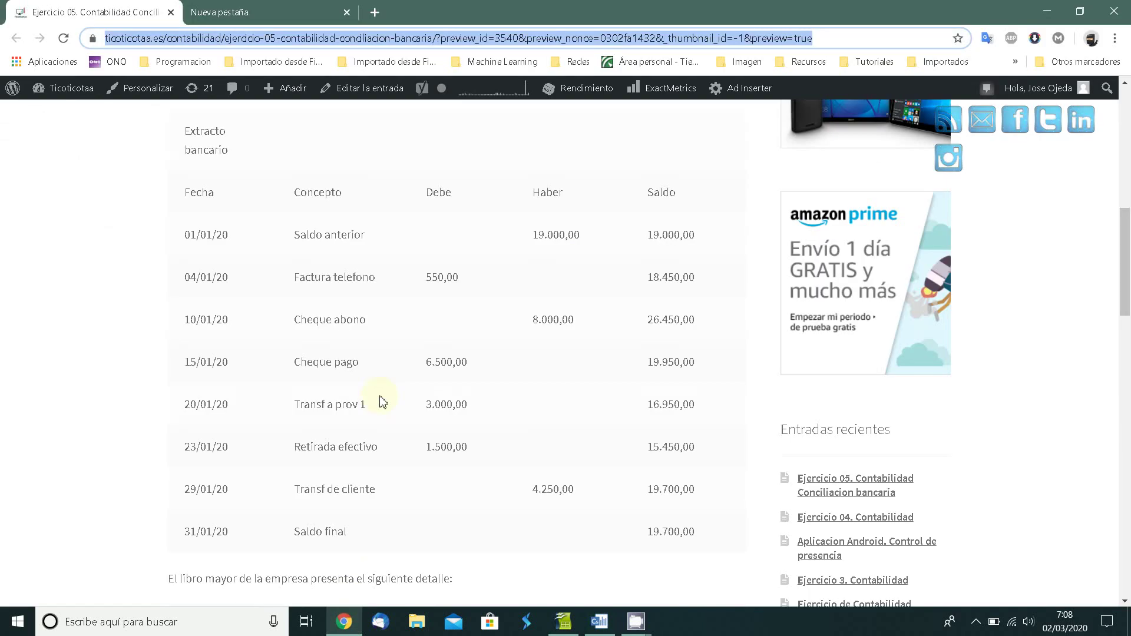
{"action": "scroll", "coordinate": [383, 401], "scroll_direction": "down", "scroll_amount": 7}
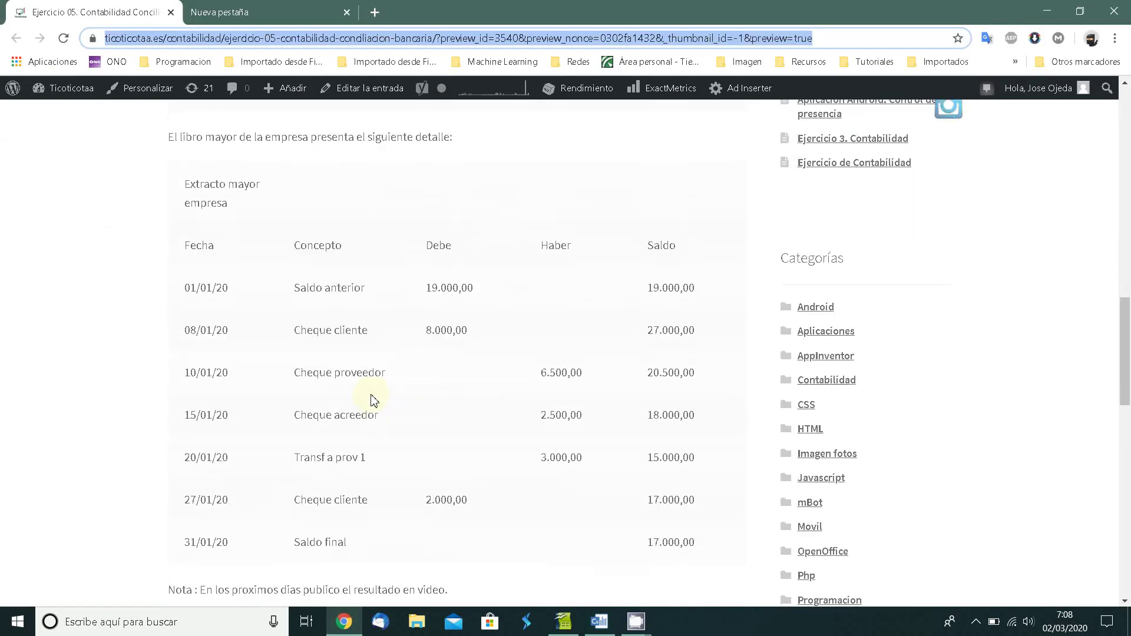
{"action": "scroll", "coordinate": [373, 398], "scroll_direction": "down", "scroll_amount": 4}
{"action": "left_click_drag", "start_coordinate": [646, 321], "coordinate": [704, 327]}
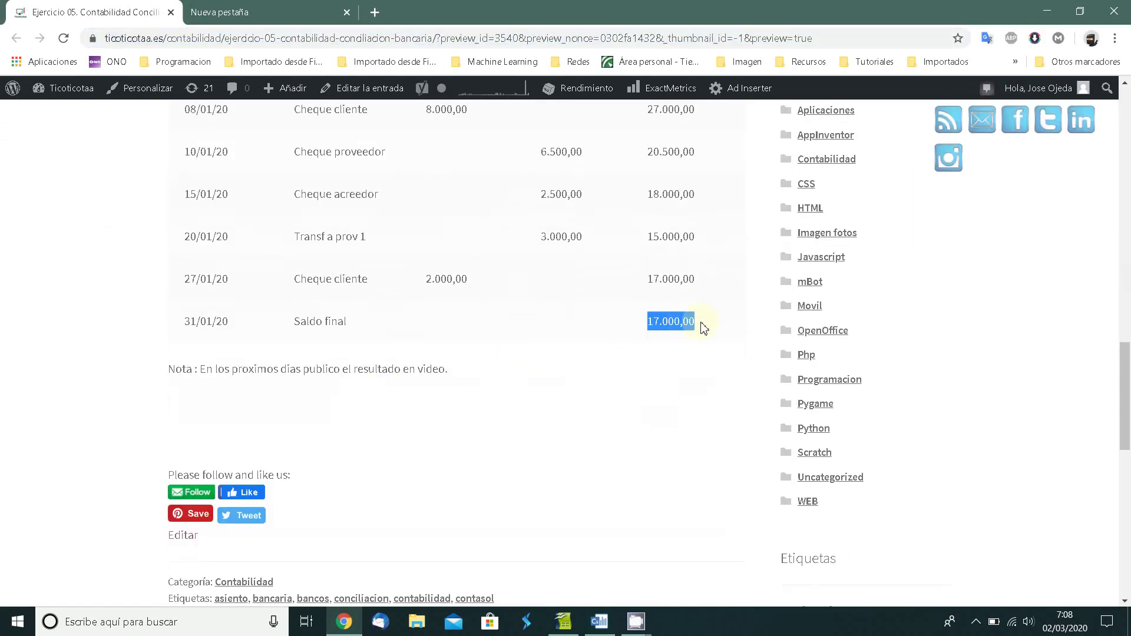
{"action": "scroll", "coordinate": [544, 334], "scroll_direction": "up", "scroll_amount": 8}
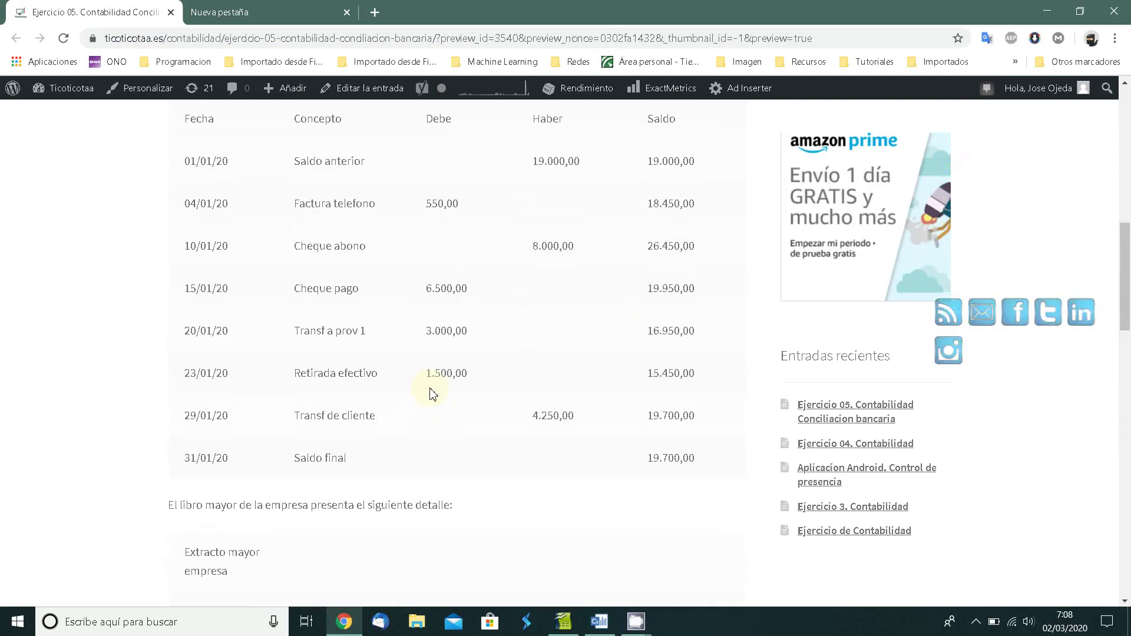
Step: Switch to the conciliacionBancaria.ods spreadsheet in OpenOffice Calc and examine the bank statement and company ledger tables
{"action": "left_click", "coordinate": [562, 625]}
{"action": "left_click", "coordinate": [271, 439]}
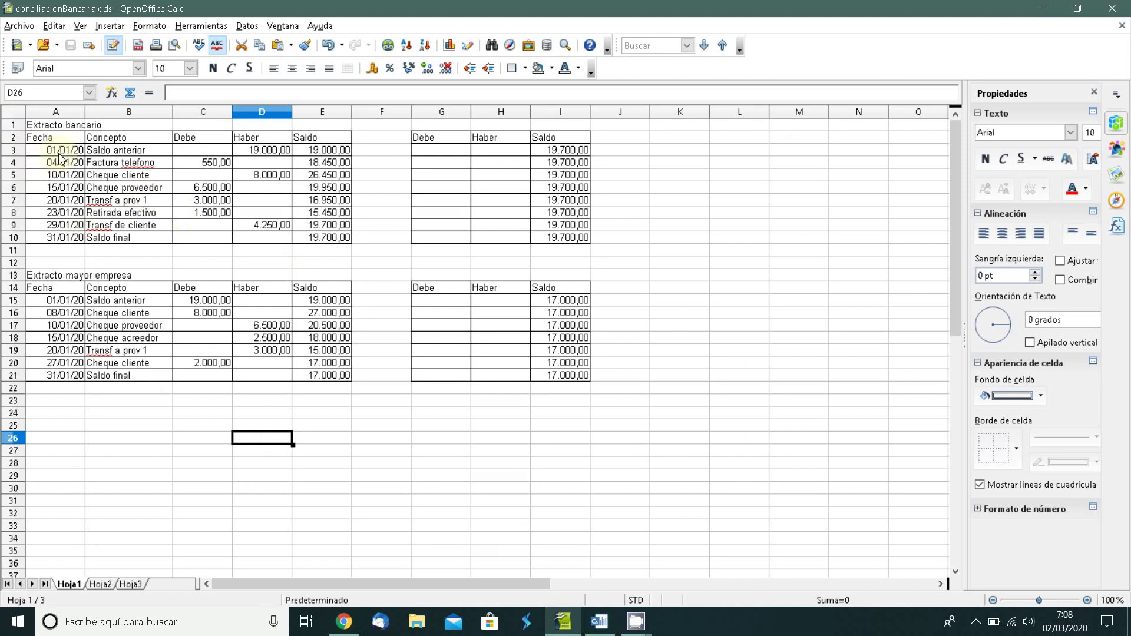
{"action": "left_click", "coordinate": [54, 126]}
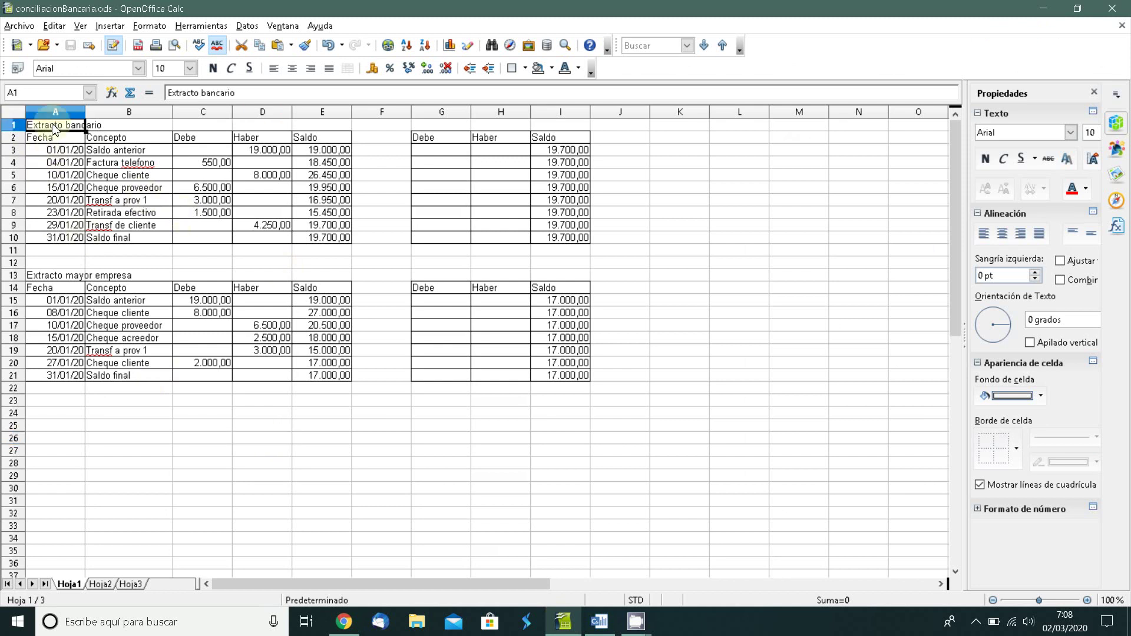
{"action": "left_click", "coordinate": [75, 275]}
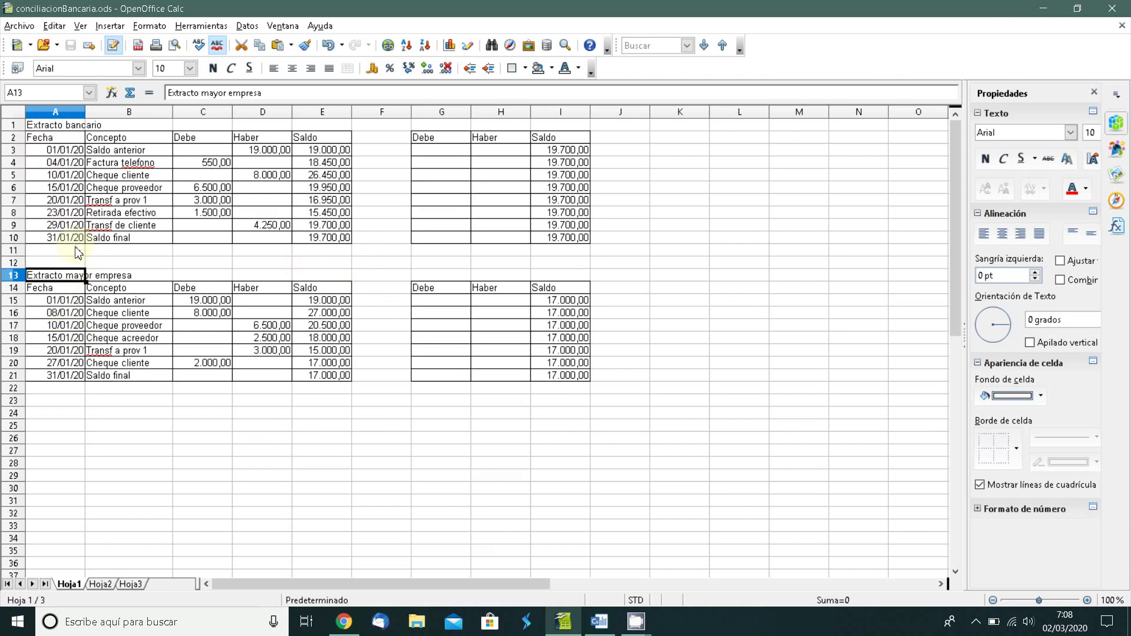
Step: Fill the final balance cells of both tables, E10 and E21, with a light yellow background
{"action": "left_click", "coordinate": [311, 238]}
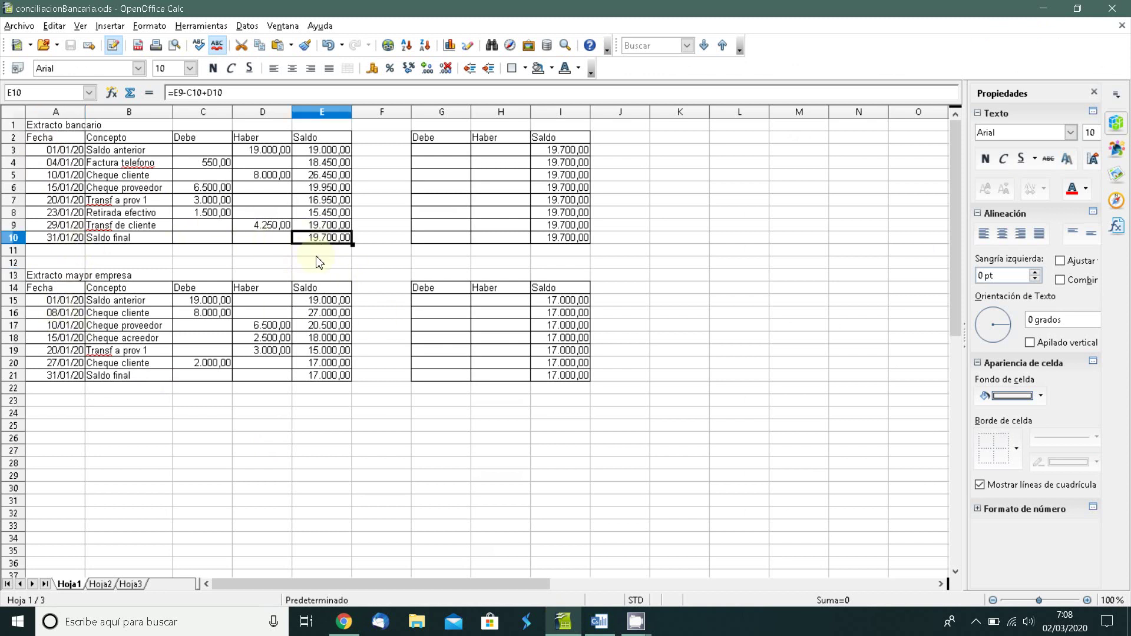
{"action": "left_click", "coordinate": [334, 376], "text": "ctrl"}
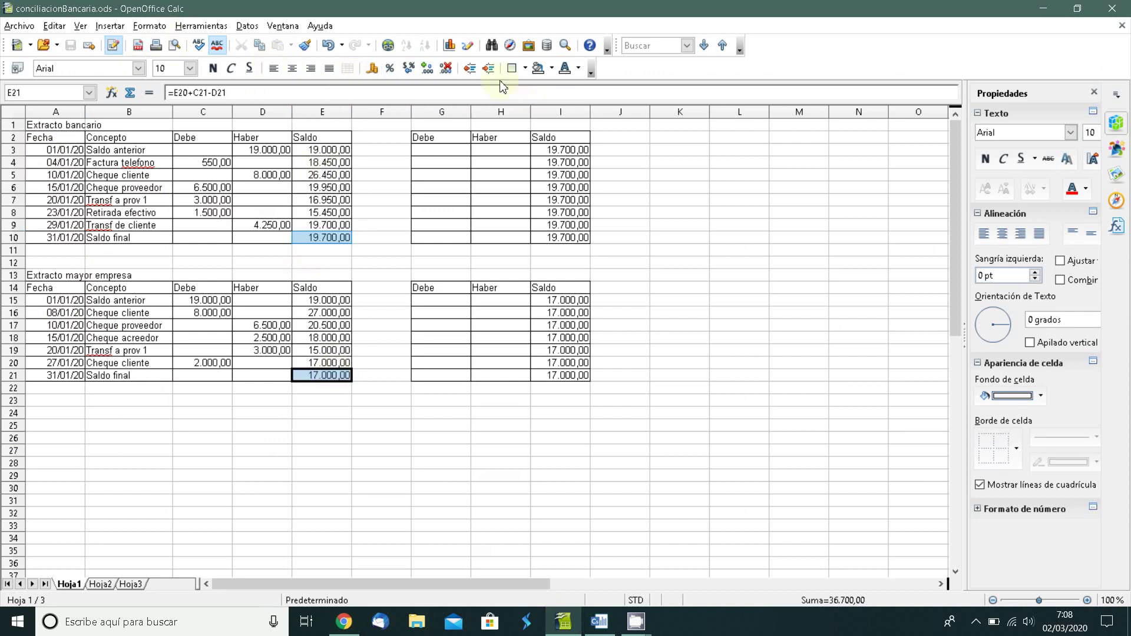
{"action": "left_click", "coordinate": [551, 70]}
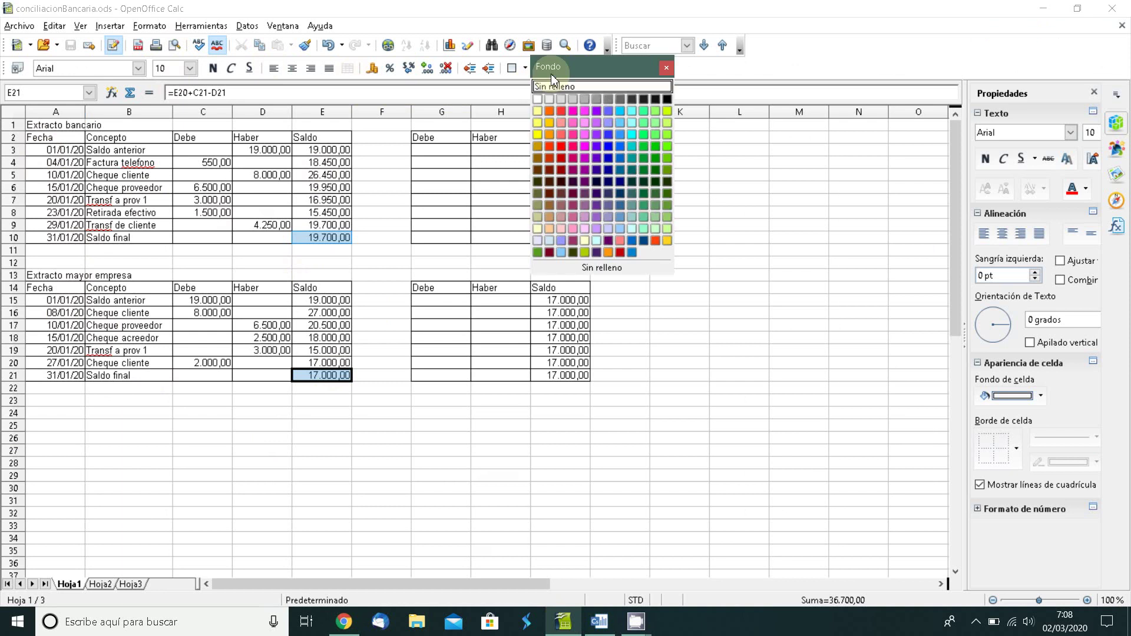
{"action": "left_click", "coordinate": [540, 114]}
{"action": "left_click", "coordinate": [394, 239]}
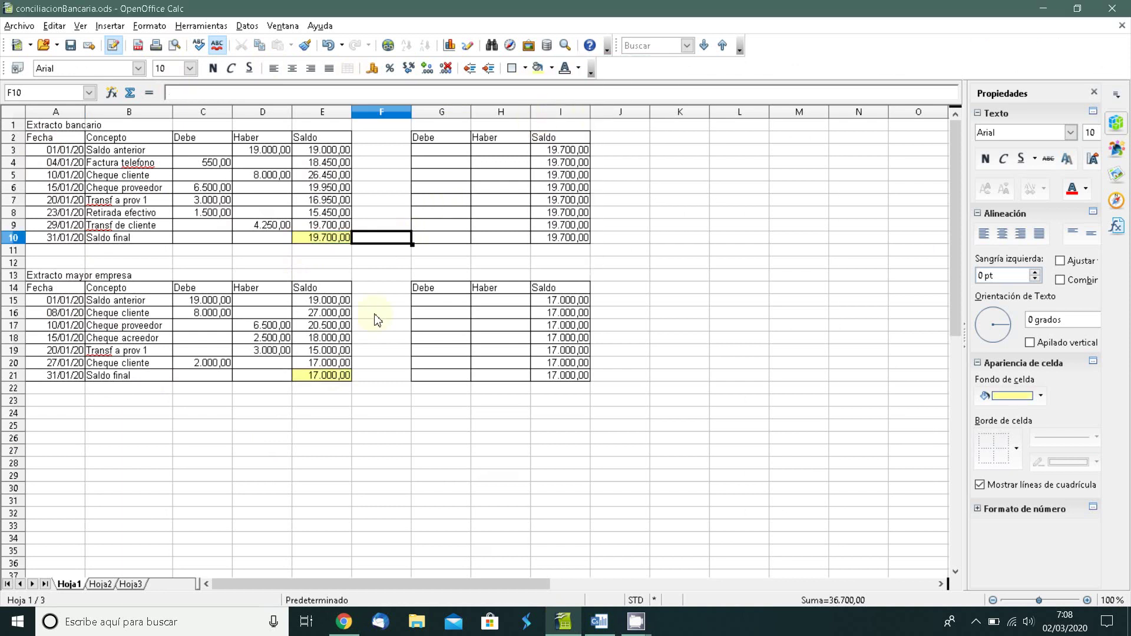
Step: Fill the first Saldo cells of both adjustment tables, I3 and I15, with an orange-yellow background
{"action": "left_click", "coordinate": [559, 149]}
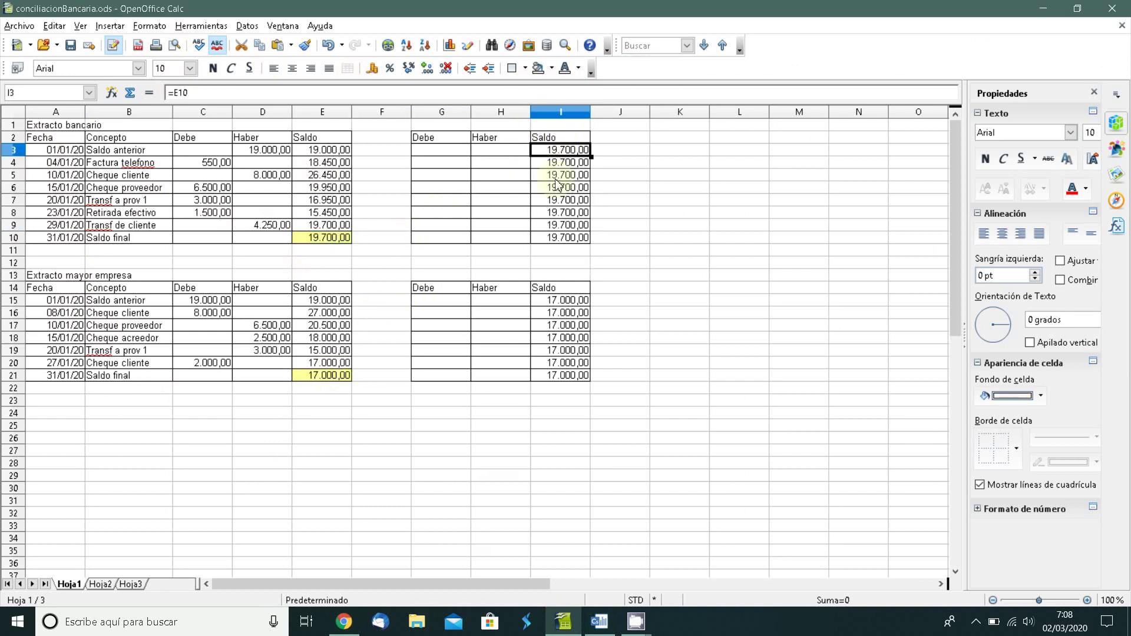
{"action": "left_click", "coordinate": [556, 300], "text": "ctrl"}
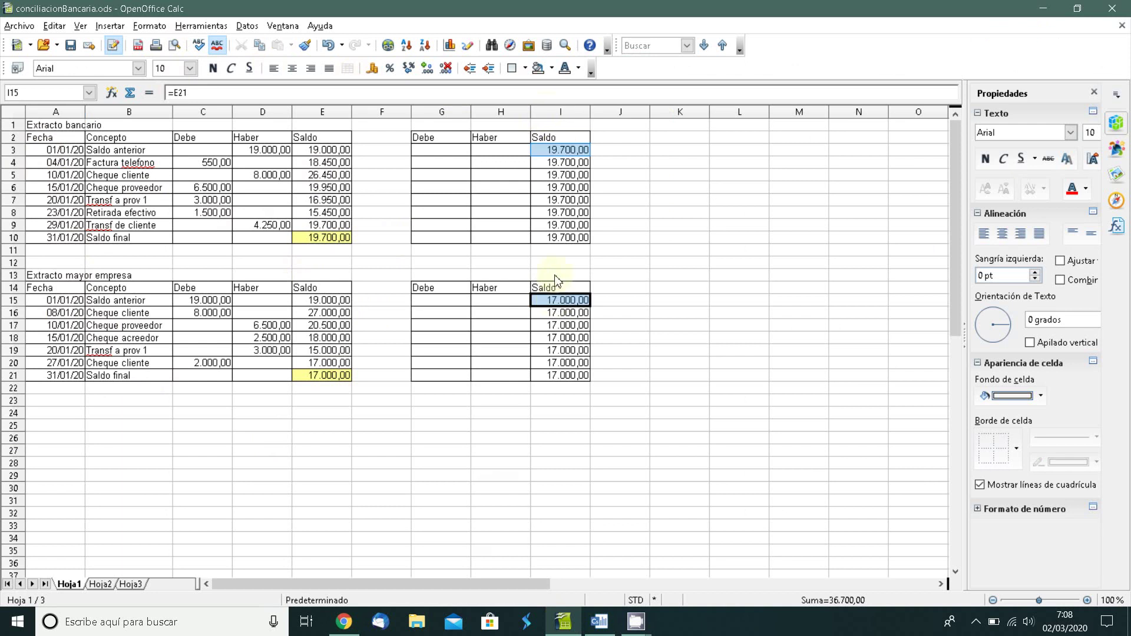
{"action": "left_click", "coordinate": [551, 68]}
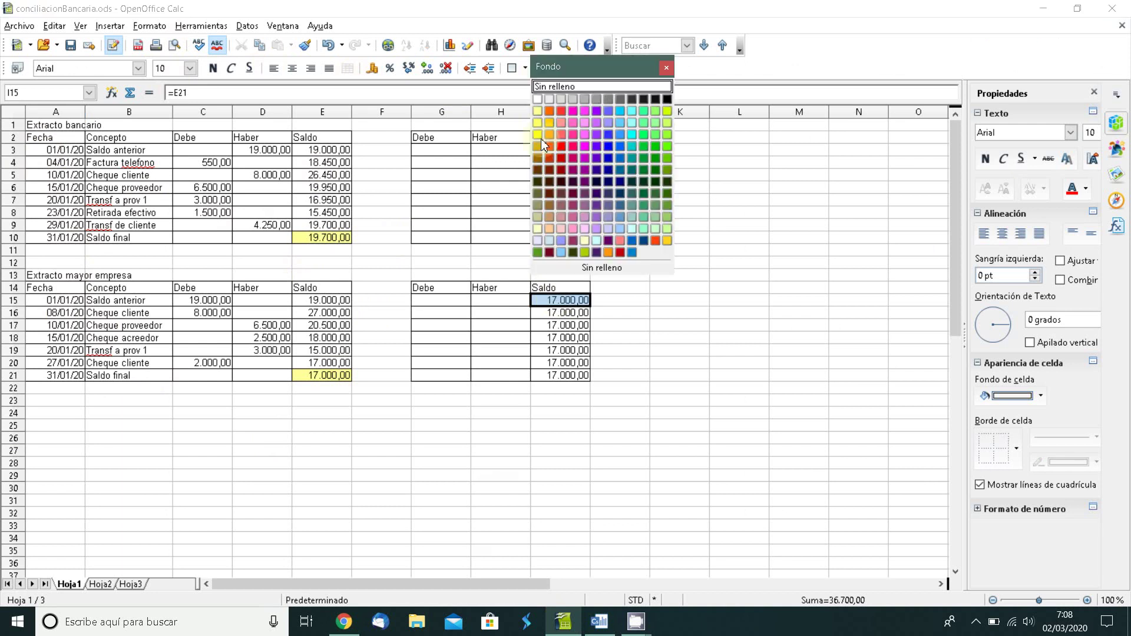
{"action": "left_click", "coordinate": [541, 136]}
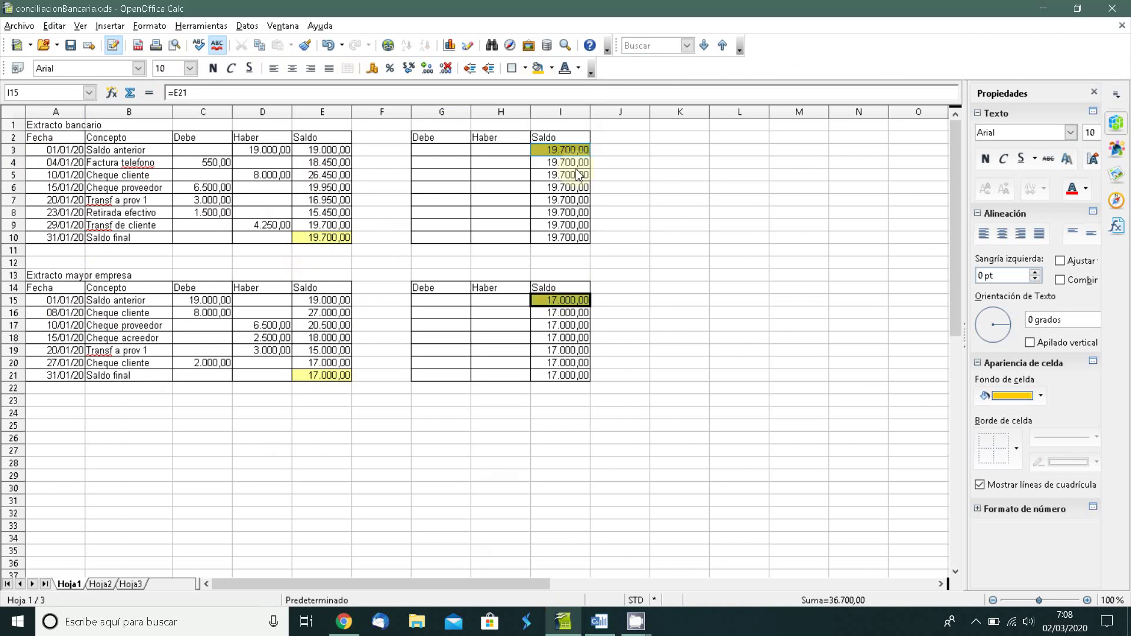
{"action": "left_click", "coordinate": [613, 189]}
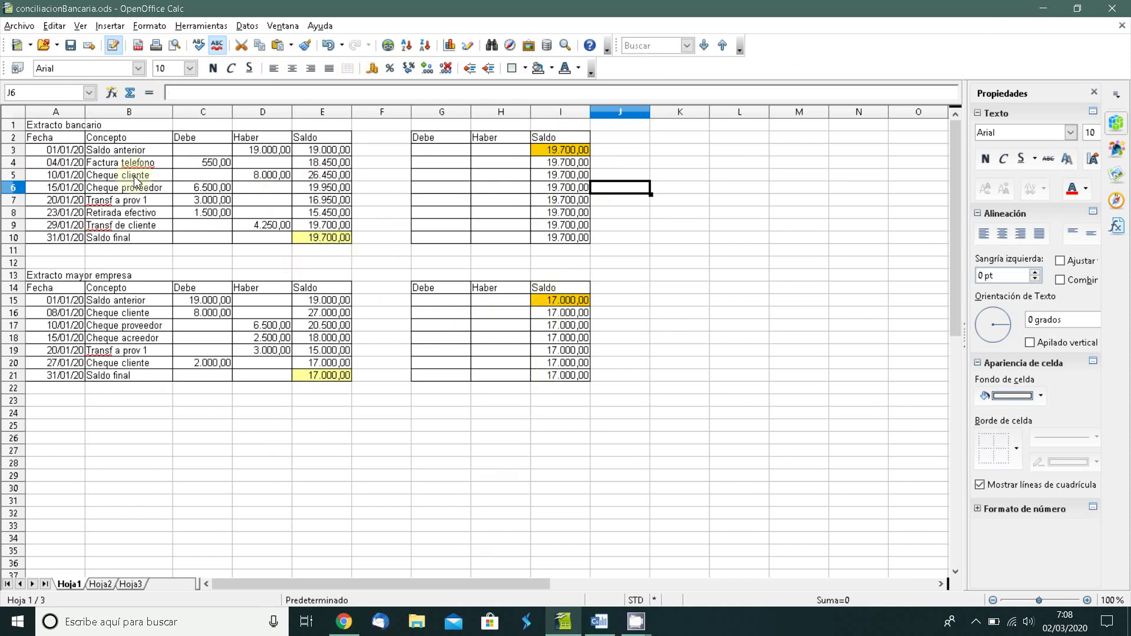
Step: Make the matching movements bold in both tables: D3, D5, C6 and C7 in the bank statement, C15, C16, D17 and D19 in the ledger
{"action": "left_click", "coordinate": [211, 302]}
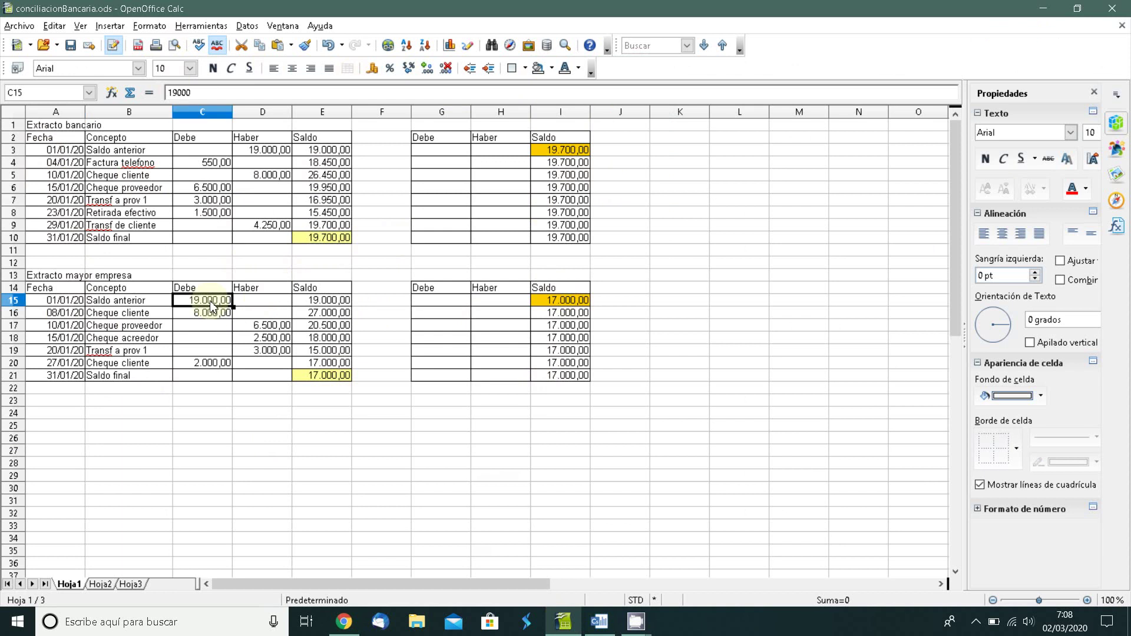
{"action": "left_click", "coordinate": [277, 150], "text": "ctrl"}
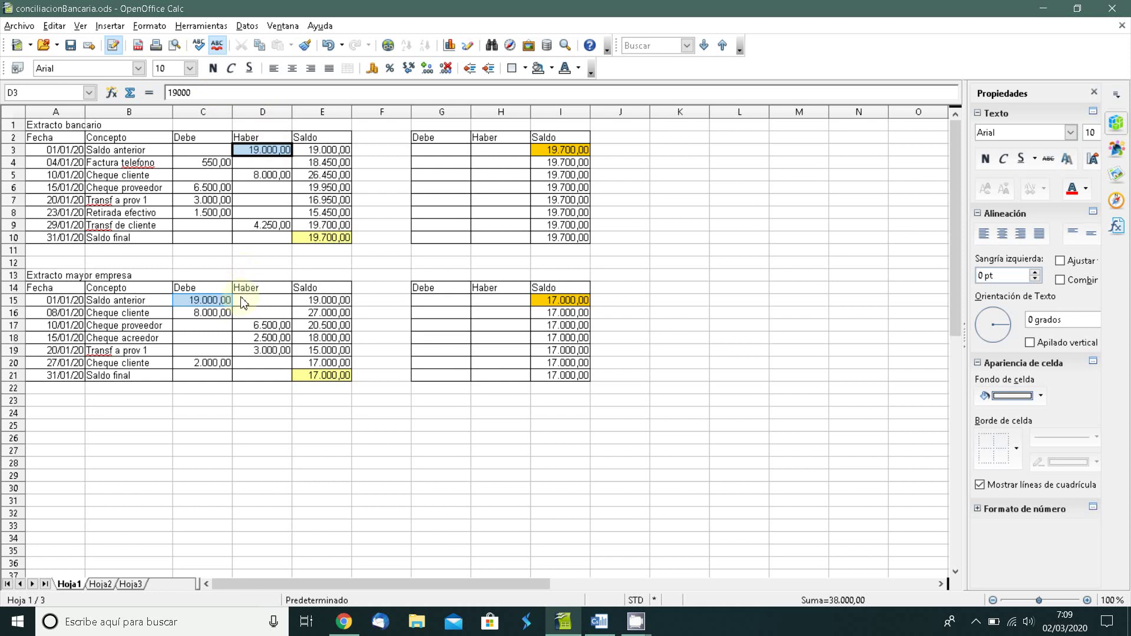
{"action": "left_click", "coordinate": [223, 318], "text": "ctrl"}
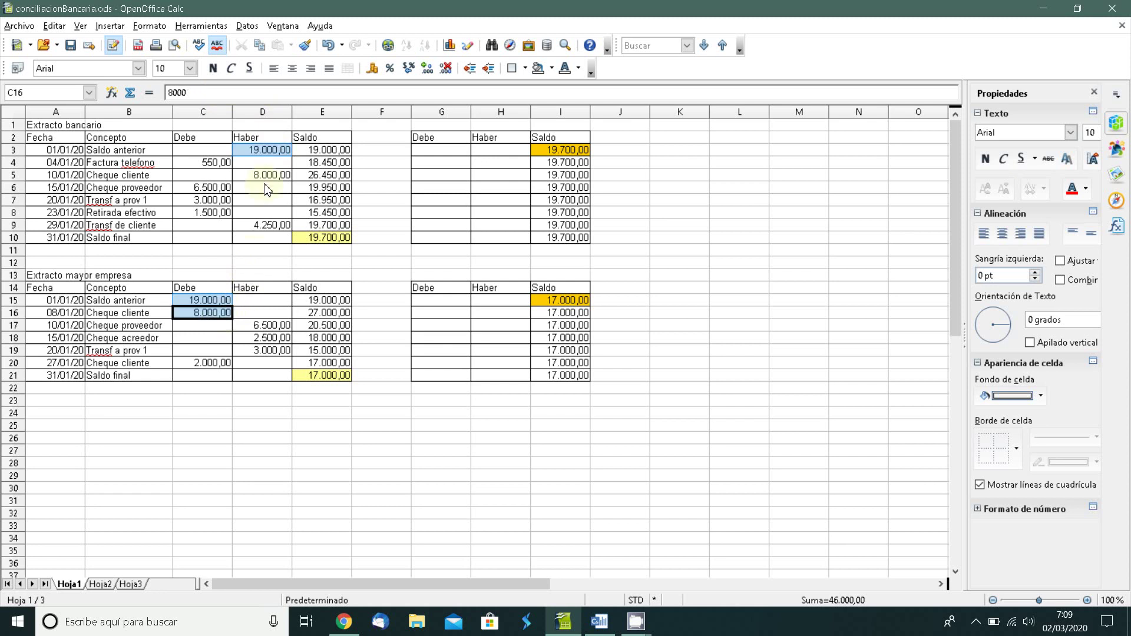
{"action": "left_click", "coordinate": [265, 175], "text": "ctrl"}
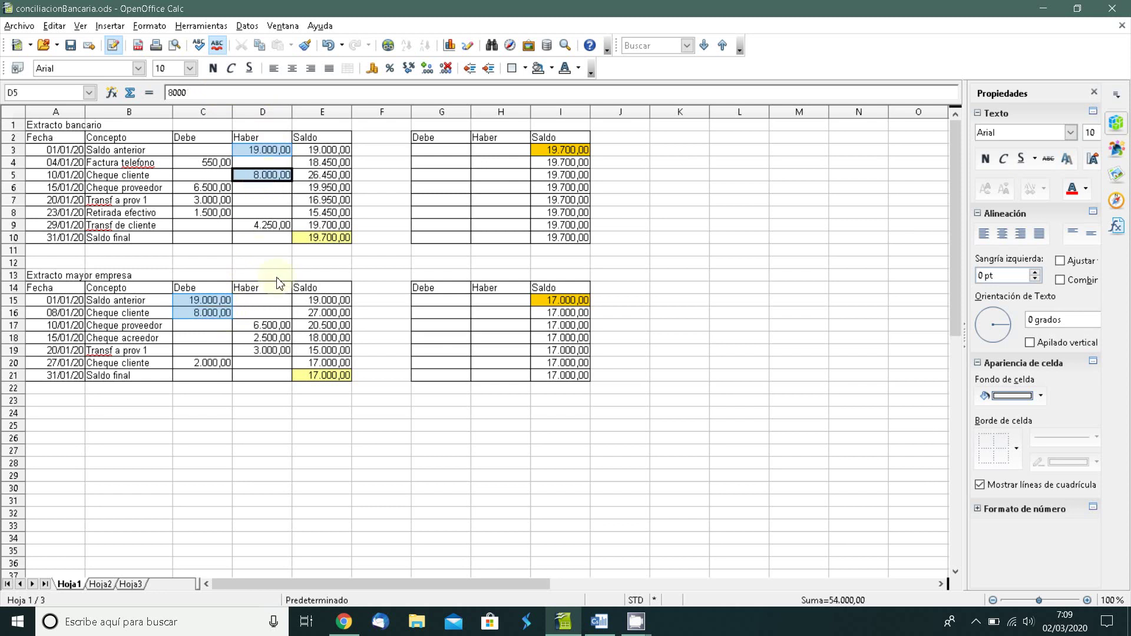
{"action": "left_click", "coordinate": [272, 326], "text": "ctrl"}
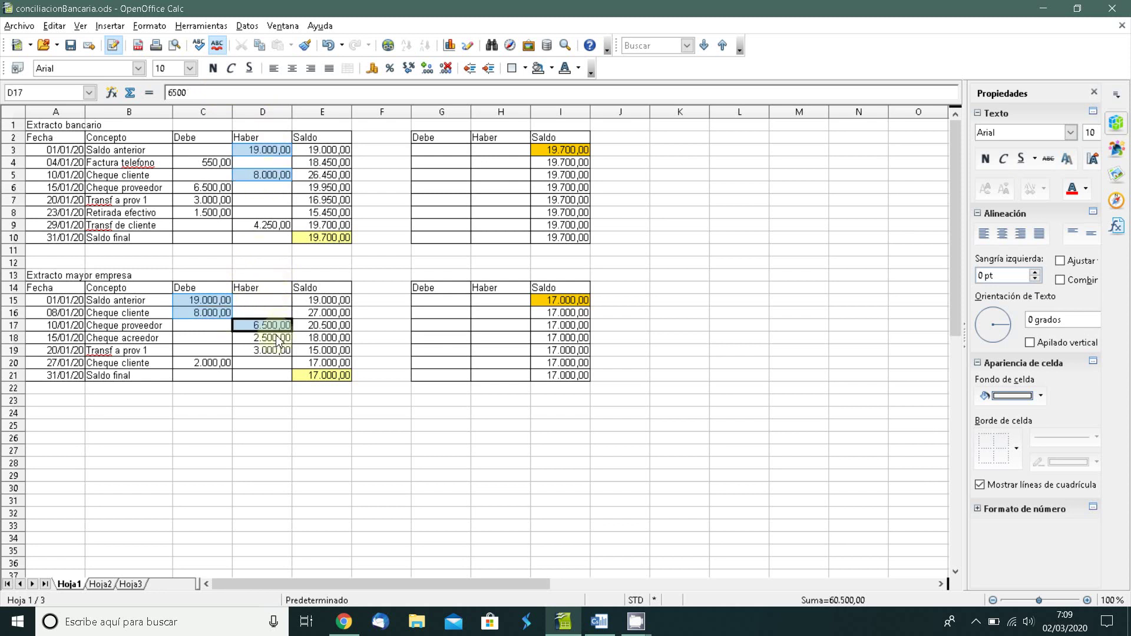
{"action": "left_click", "coordinate": [277, 341], "text": "ctrl"}
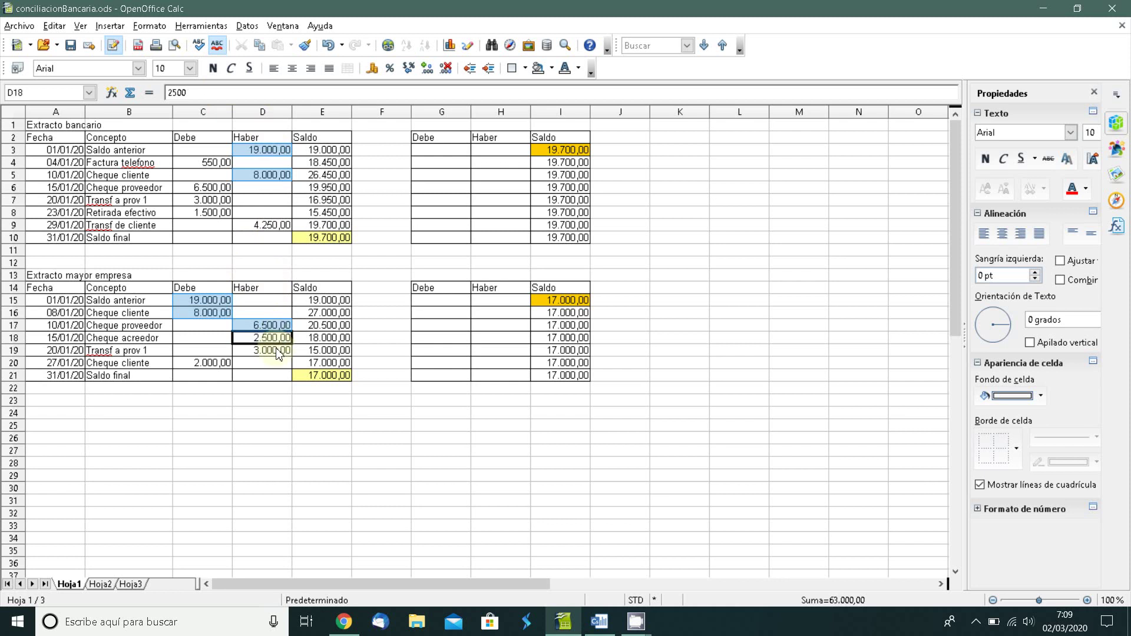
{"action": "left_click", "coordinate": [278, 352], "text": "ctrl"}
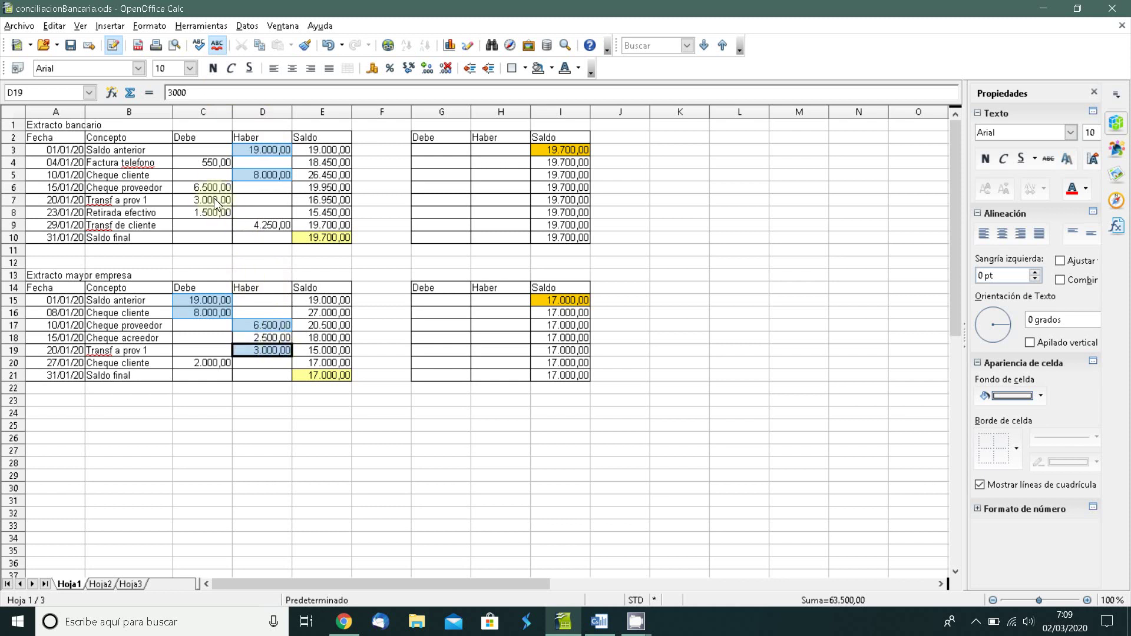
{"action": "left_click", "coordinate": [211, 188], "text": "ctrl"}
{"action": "left_click", "coordinate": [209, 200], "text": "ctrl"}
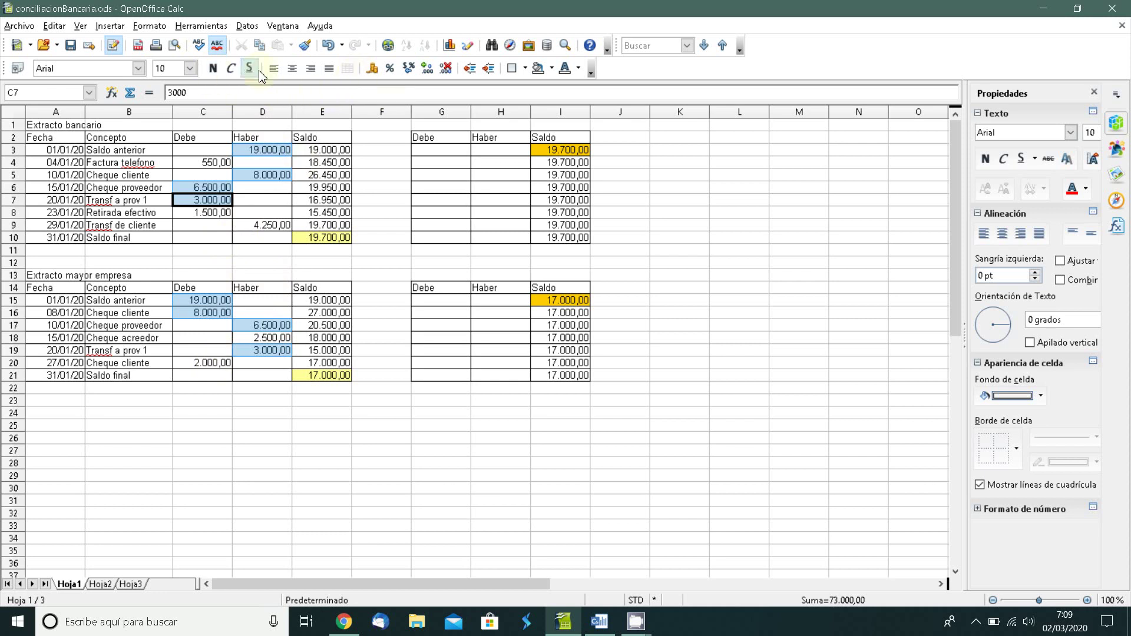
{"action": "left_click", "coordinate": [212, 70]}
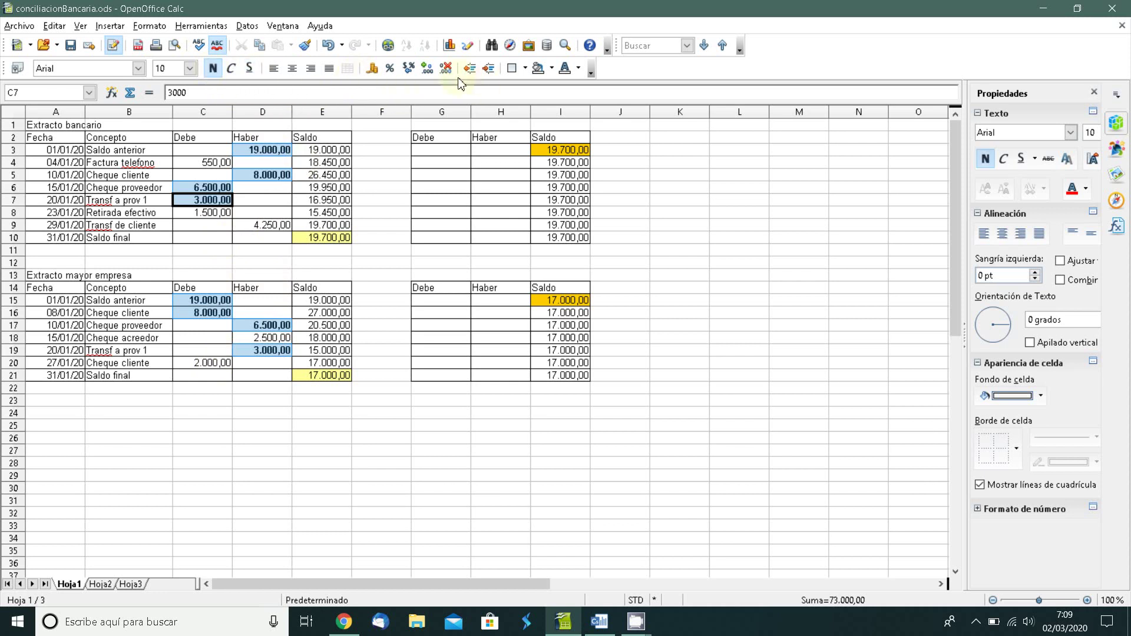
Step: Fill the selected matching movements of both tables with a cyan background and deselect them
{"action": "left_click", "coordinate": [552, 69]}
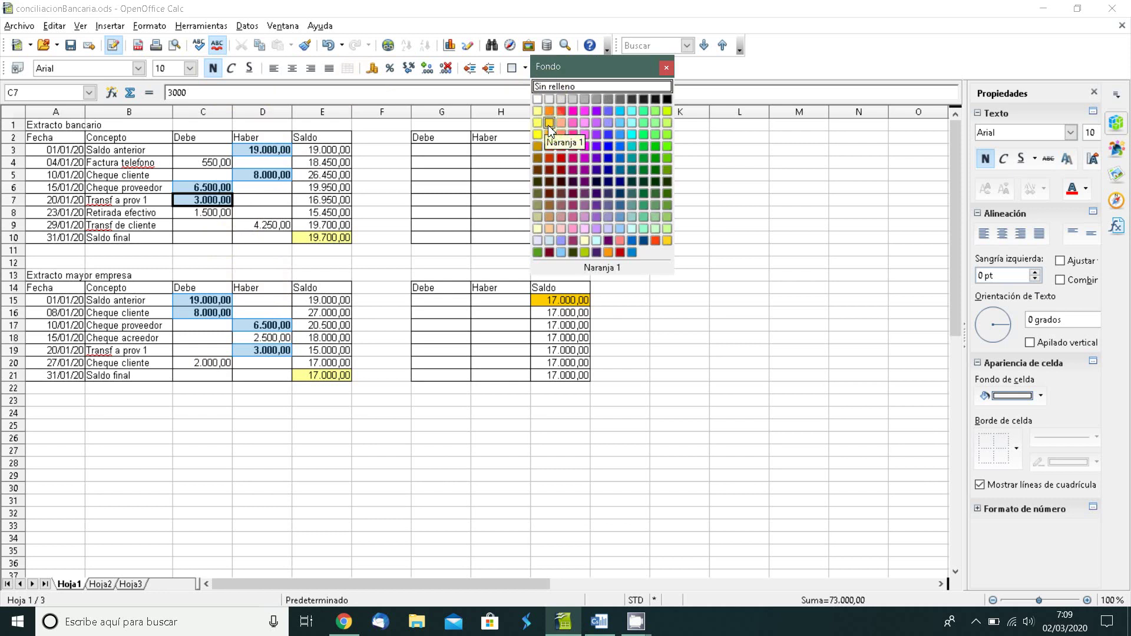
{"action": "left_click", "coordinate": [632, 122]}
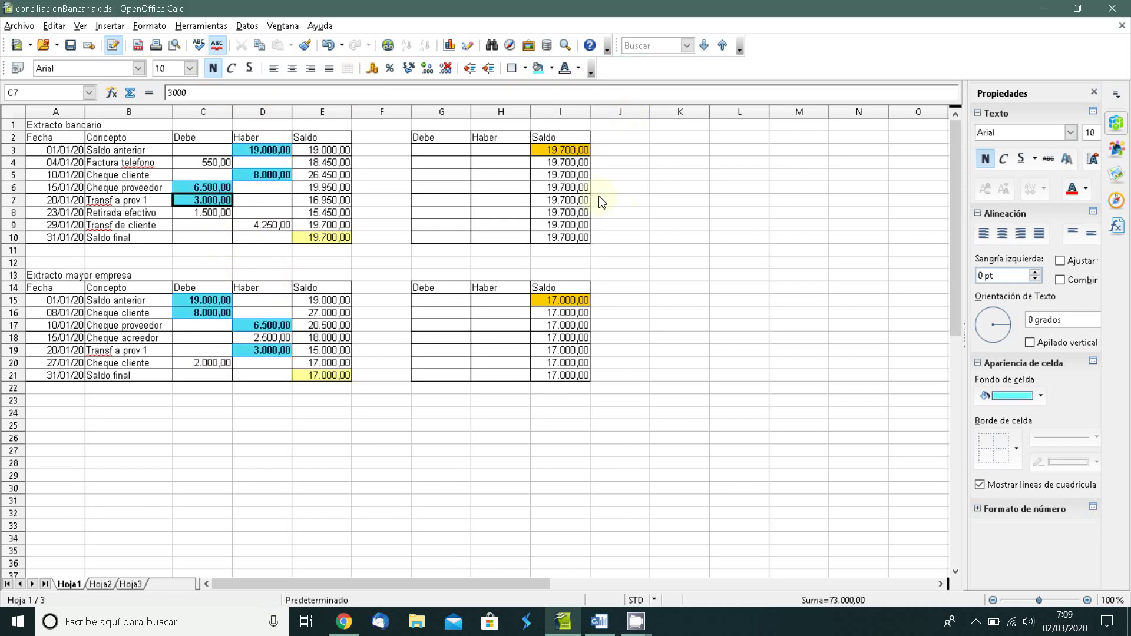
{"action": "left_click", "coordinate": [620, 214]}
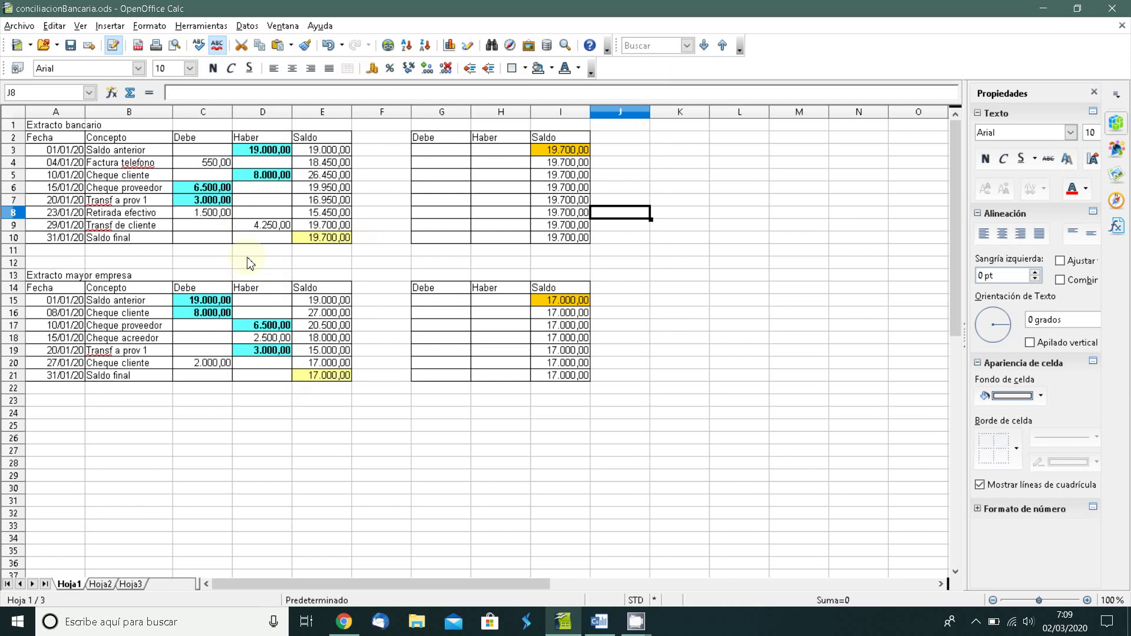
Step: Review the unmatched movements: C4, C8 and D9 in the bank statement, and D18 and C20 in the ledger
{"action": "left_click", "coordinate": [224, 163]}
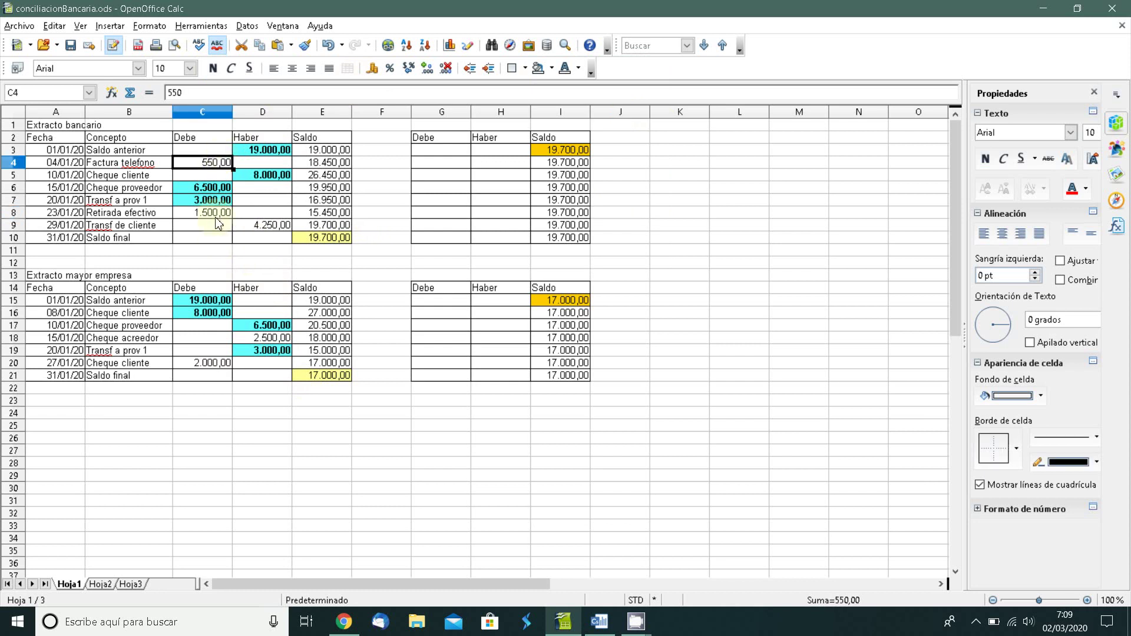
{"action": "left_click", "coordinate": [215, 216]}
{"action": "left_click", "coordinate": [258, 225]}
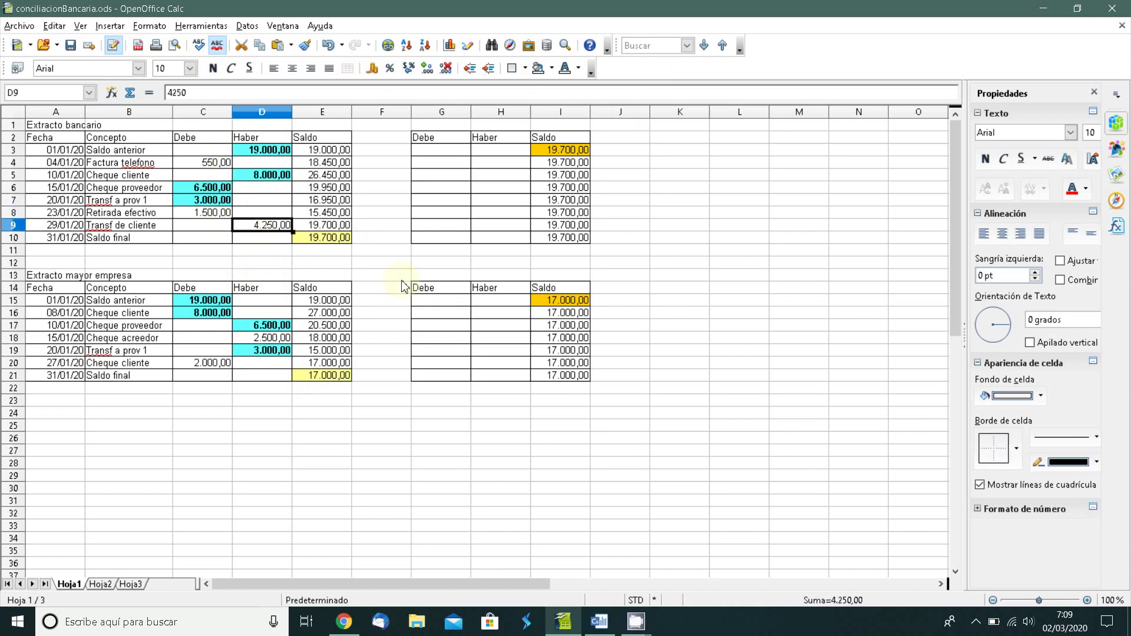
{"action": "left_click", "coordinate": [443, 344]}
{"action": "left_click", "coordinate": [262, 338]}
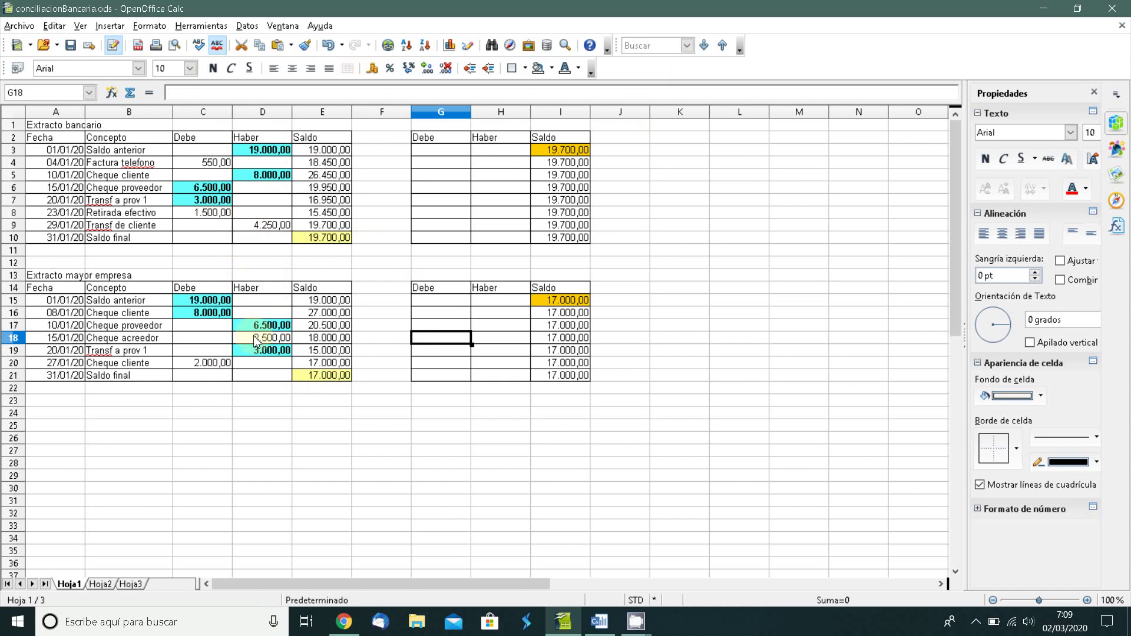
{"action": "left_click", "coordinate": [213, 367]}
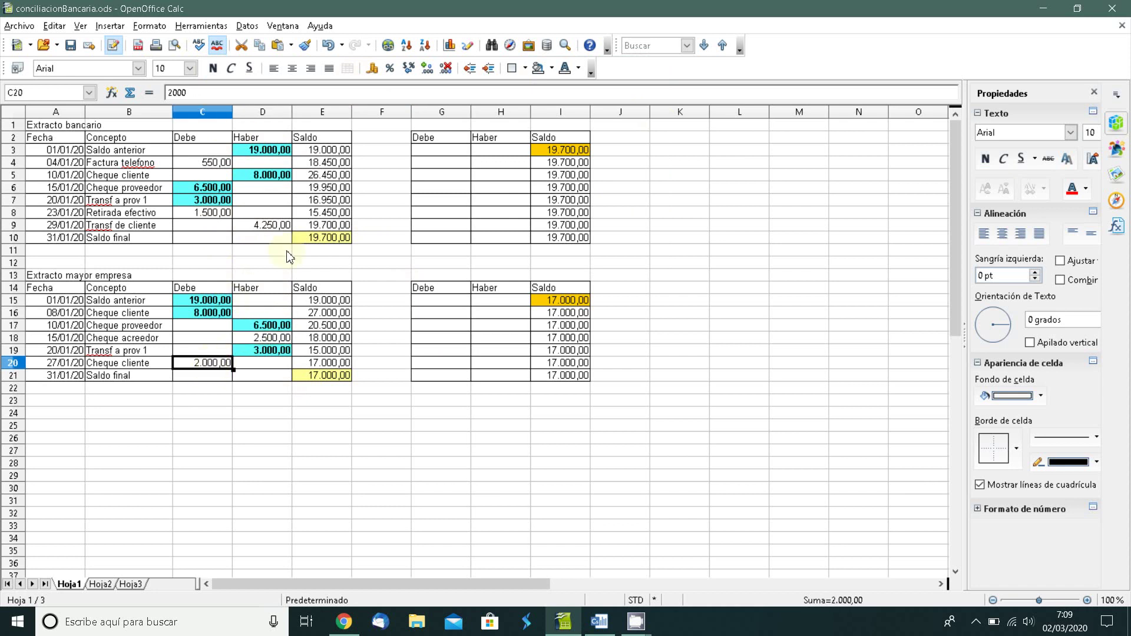
Step: Record the ledger's unmatched Cheque acreedor in the bank adjustment table by entering 2500 in Debe cell G4
{"action": "left_click", "coordinate": [456, 180]}
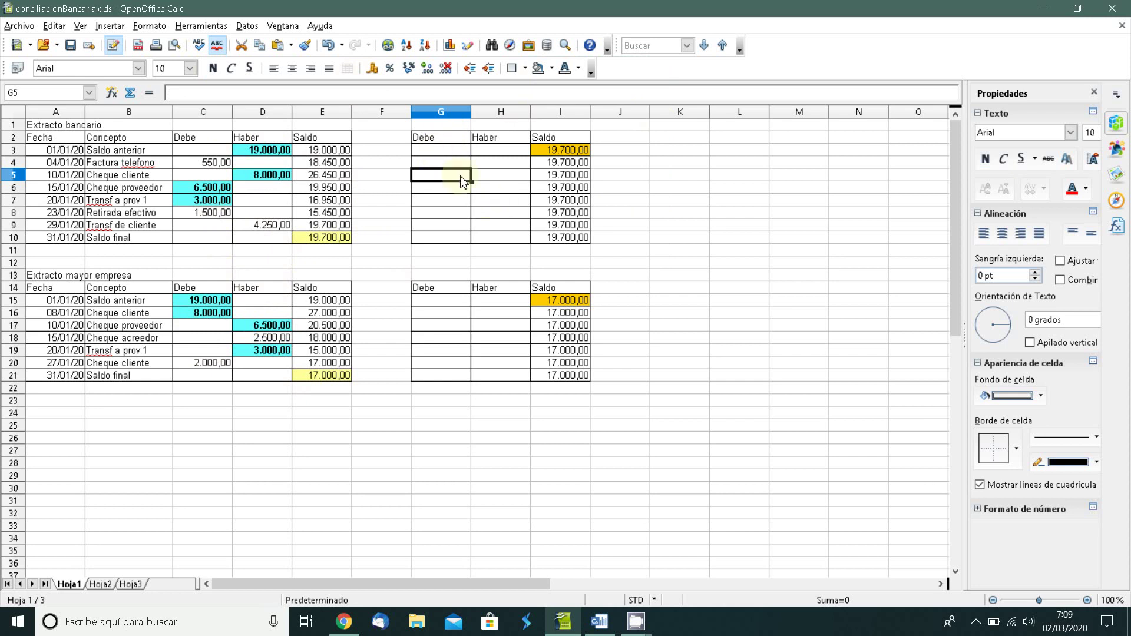
{"action": "left_click", "coordinate": [500, 167]}
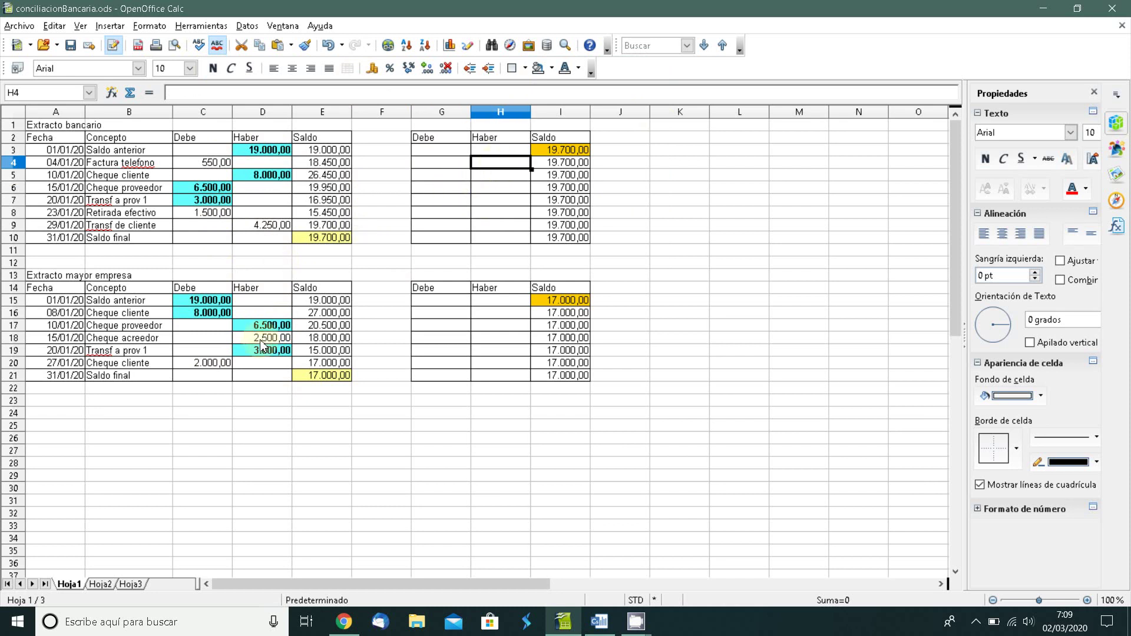
{"action": "left_click", "coordinate": [423, 167]}
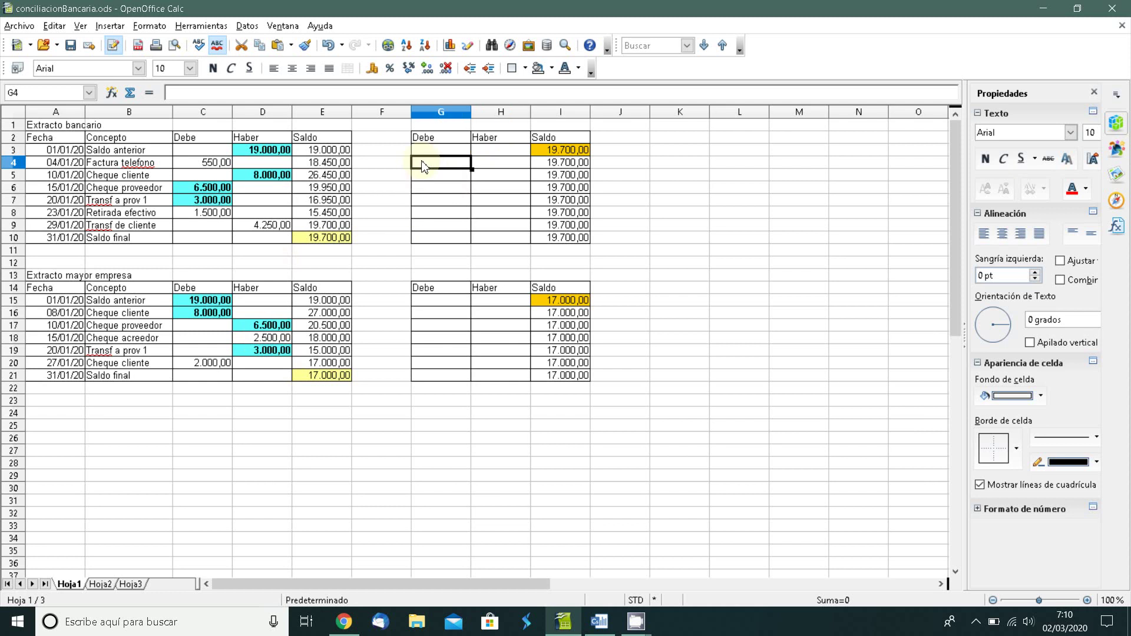
{"action": "type", "text": "2500"}
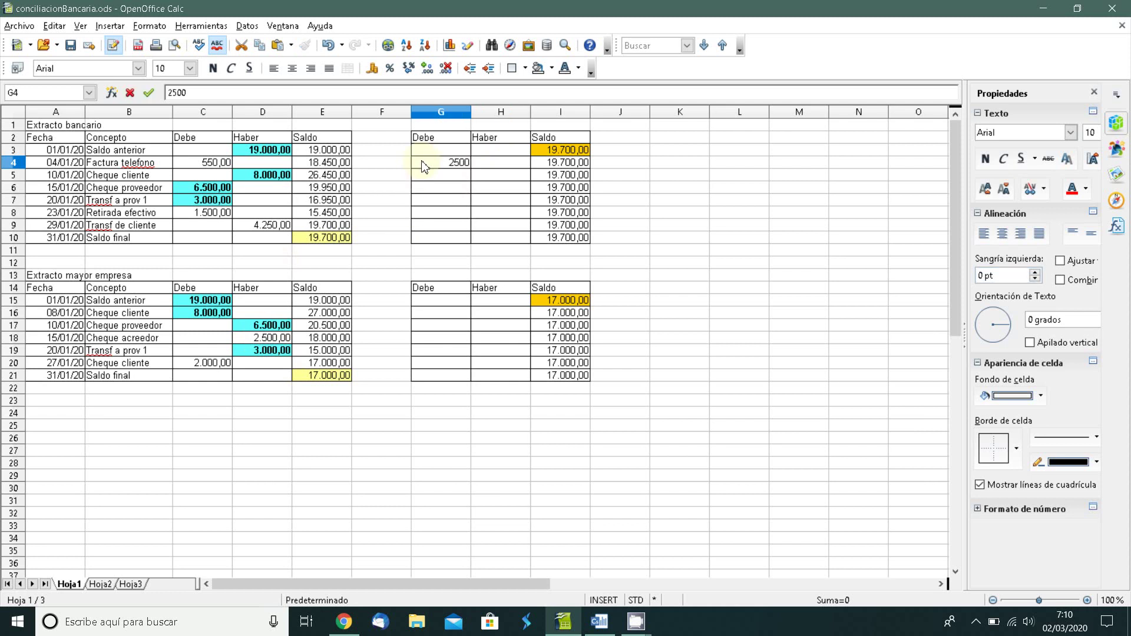
{"action": "key", "text": "Return"}
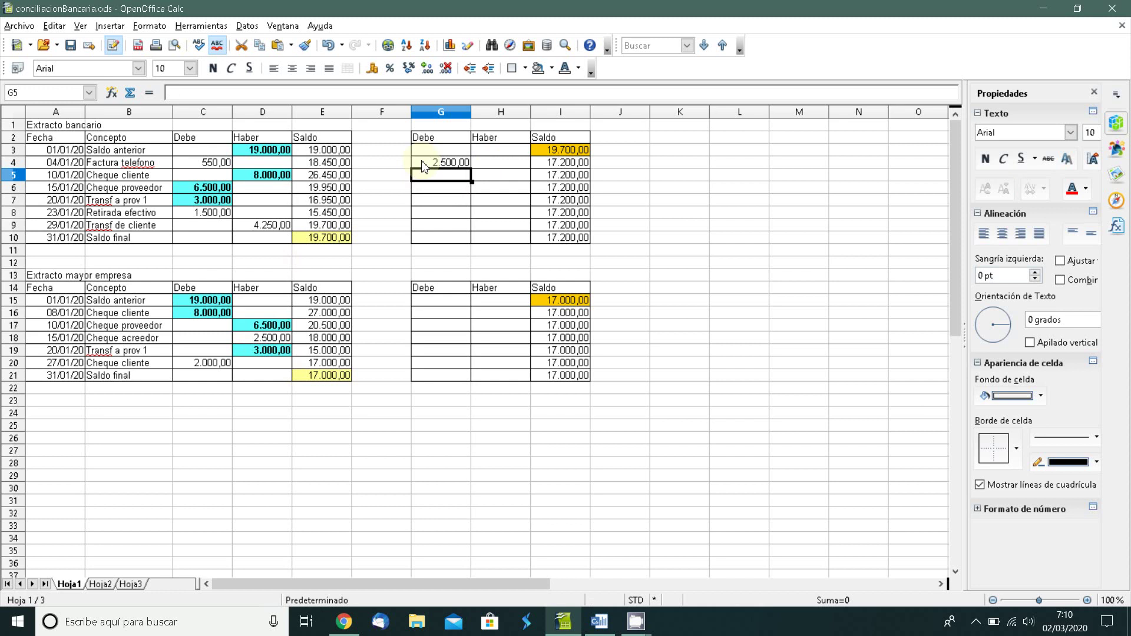
Step: Record the ledger's unmatched Cheque cliente in the bank adjustment table by entering 2000 in Haber cell H5
{"action": "key", "text": "Right"}
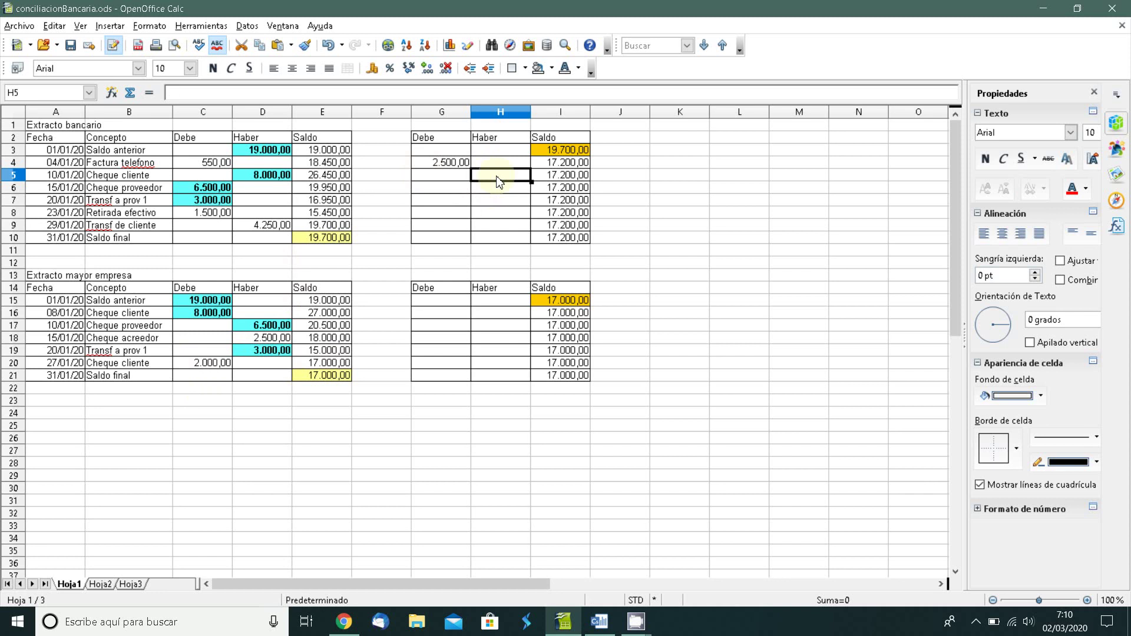
{"action": "type", "text": "2.00"}
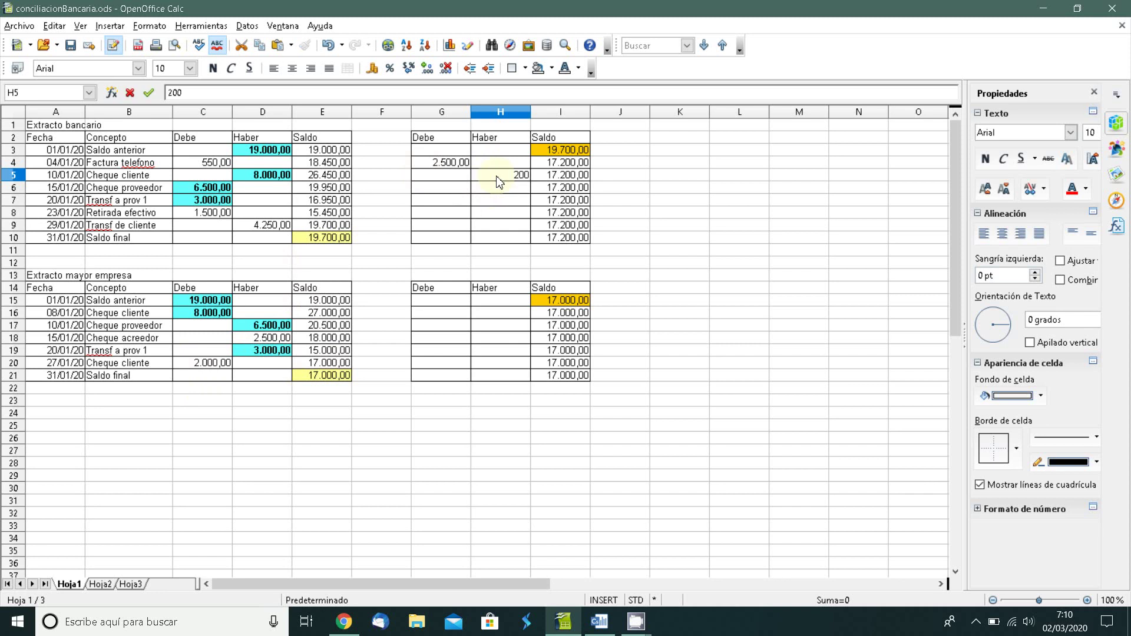
{"action": "type", "text": "0"}
{"action": "key", "text": "Return"}
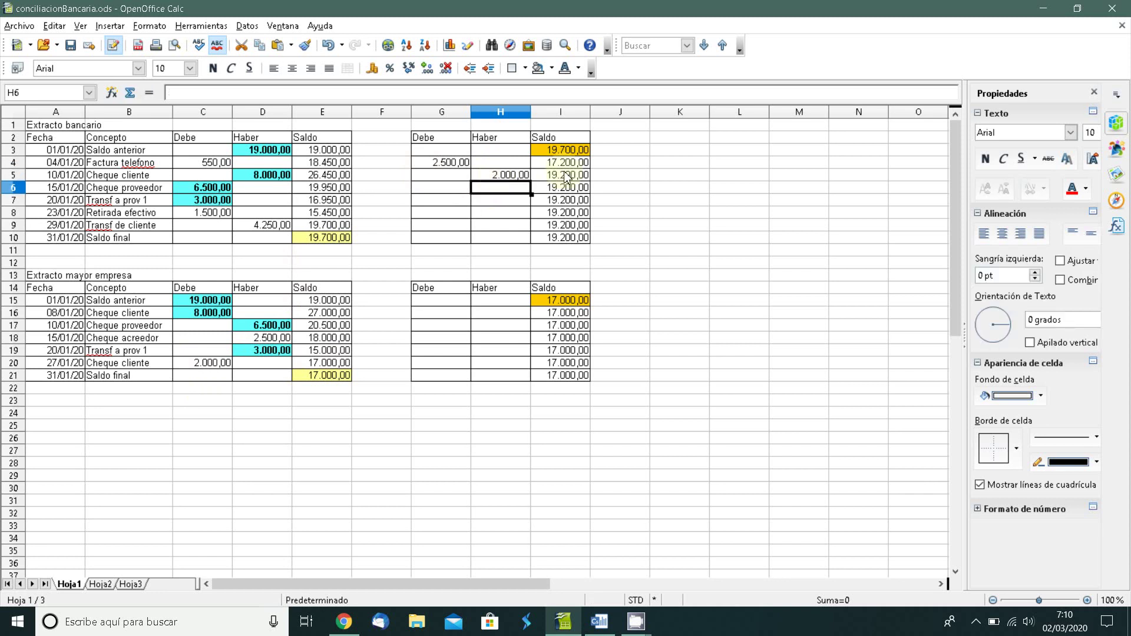
Step: Delete the contents of the unused Saldo cells I6:I10 in the bank adjustment table, keeping their formatting
{"action": "left_click", "coordinate": [557, 176]}
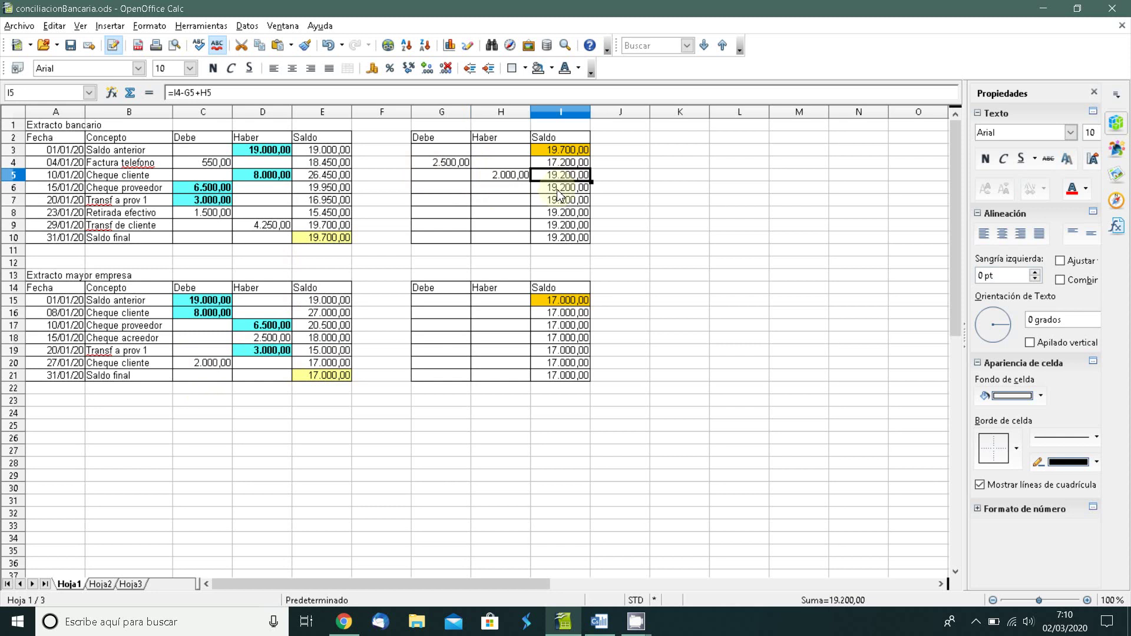
{"action": "left_click_drag", "start_coordinate": [557, 195], "coordinate": [557, 244]}
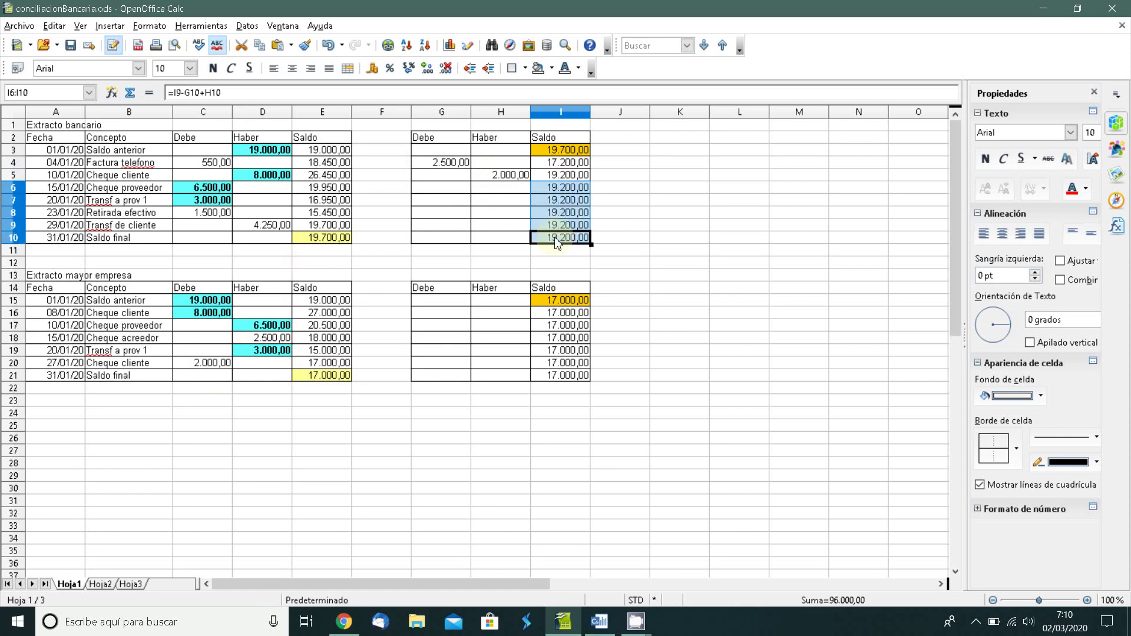
{"action": "key", "text": "BackSpace"}
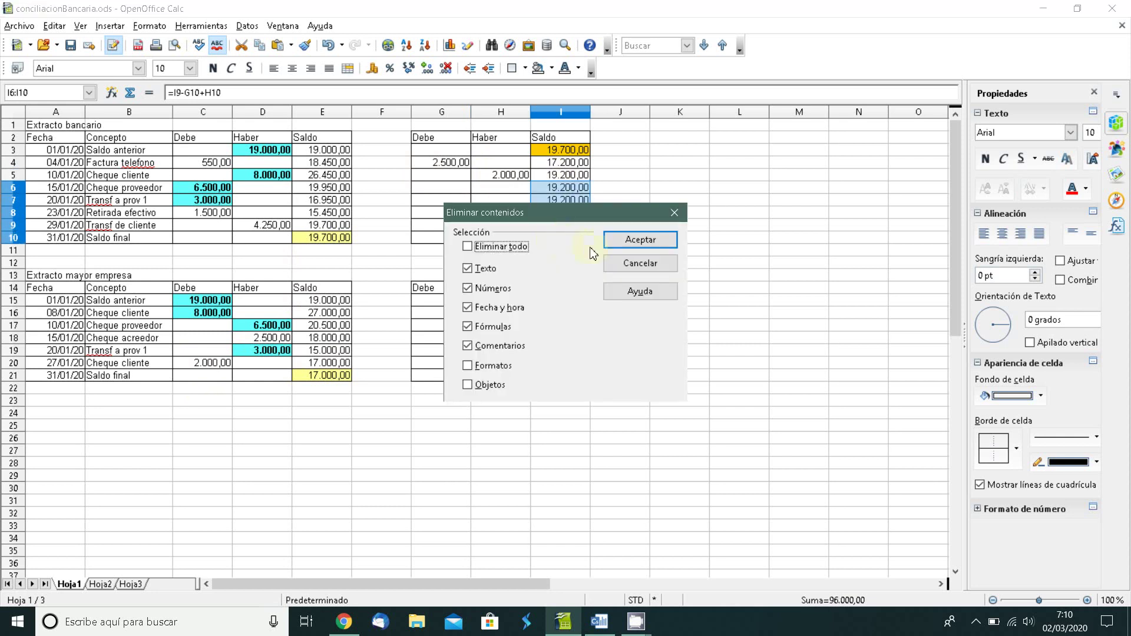
{"action": "left_click", "coordinate": [613, 240]}
{"action": "left_click", "coordinate": [538, 212]}
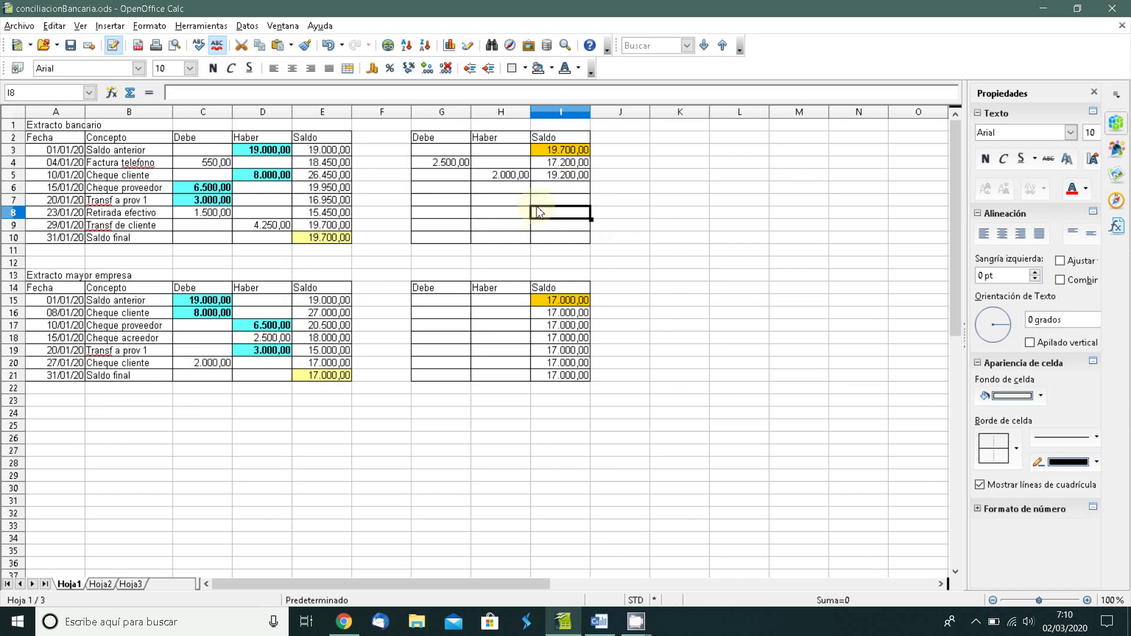
Step: Fill the reconciled bank balance in cell I5 with a bright green background
{"action": "left_click", "coordinate": [544, 175]}
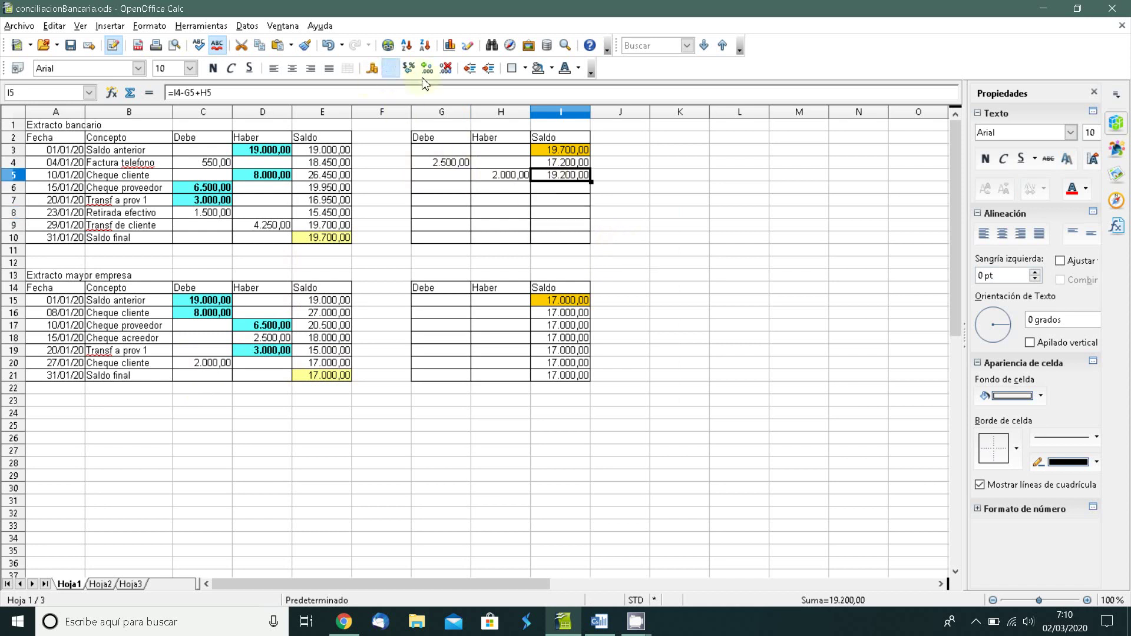
{"action": "left_click", "coordinate": [551, 68]}
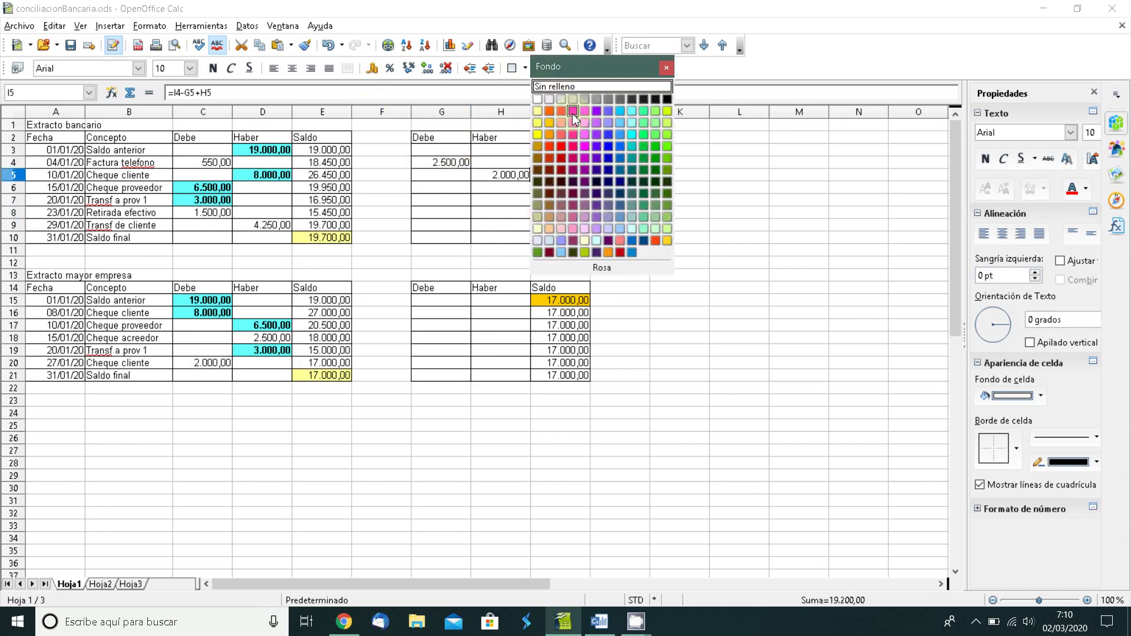
{"action": "left_click", "coordinate": [654, 146]}
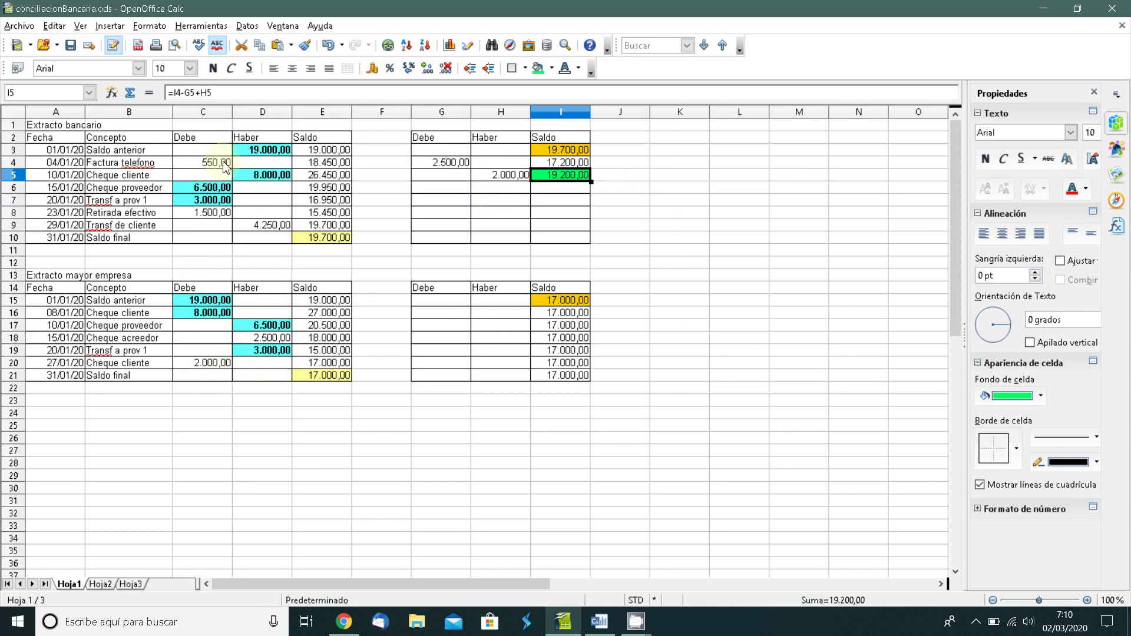
Step: Record the bank's unmatched Factura telefono and Retirada efectivo in the ledger adjustment table: 550 in Haber cell H16 and 1500 in H17
{"action": "left_click", "coordinate": [198, 165]}
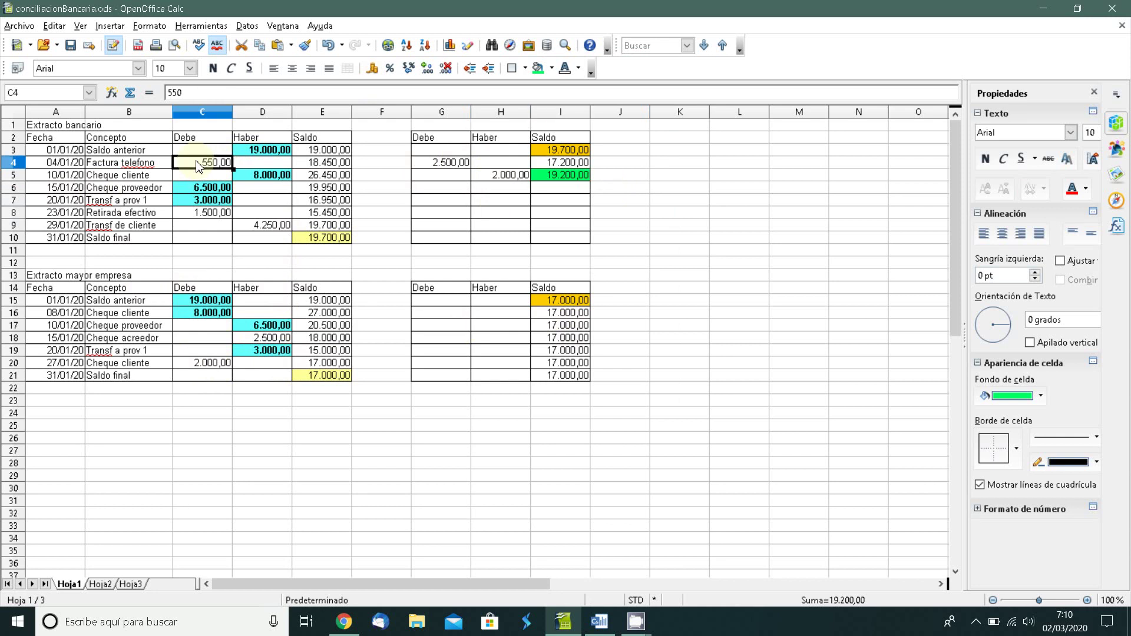
{"action": "left_click", "coordinate": [199, 216]}
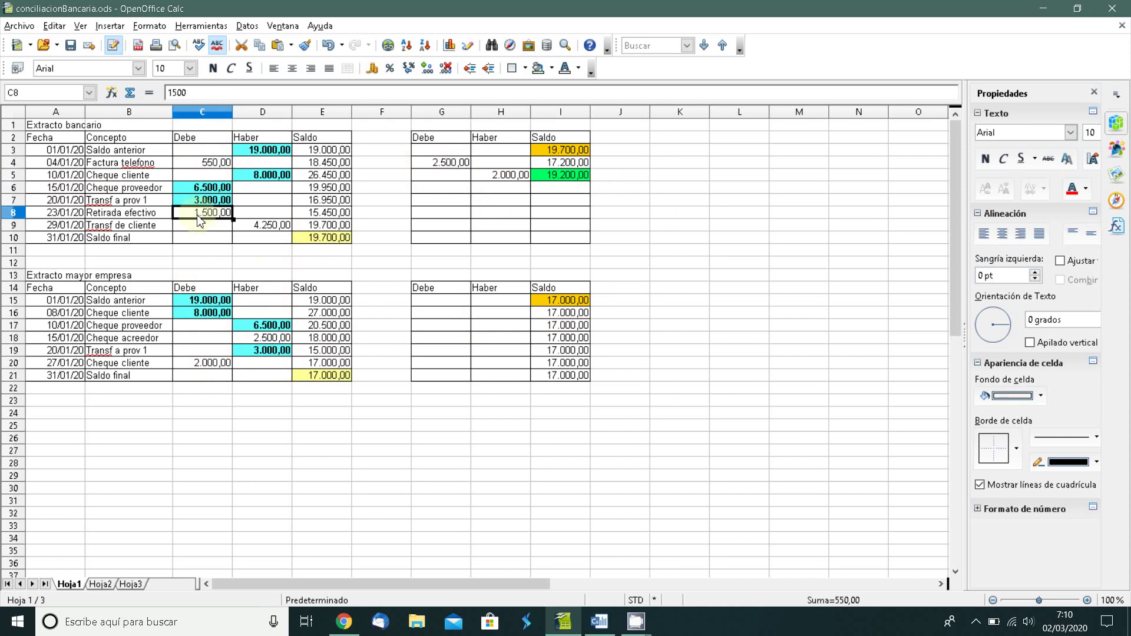
{"action": "left_click", "coordinate": [266, 227]}
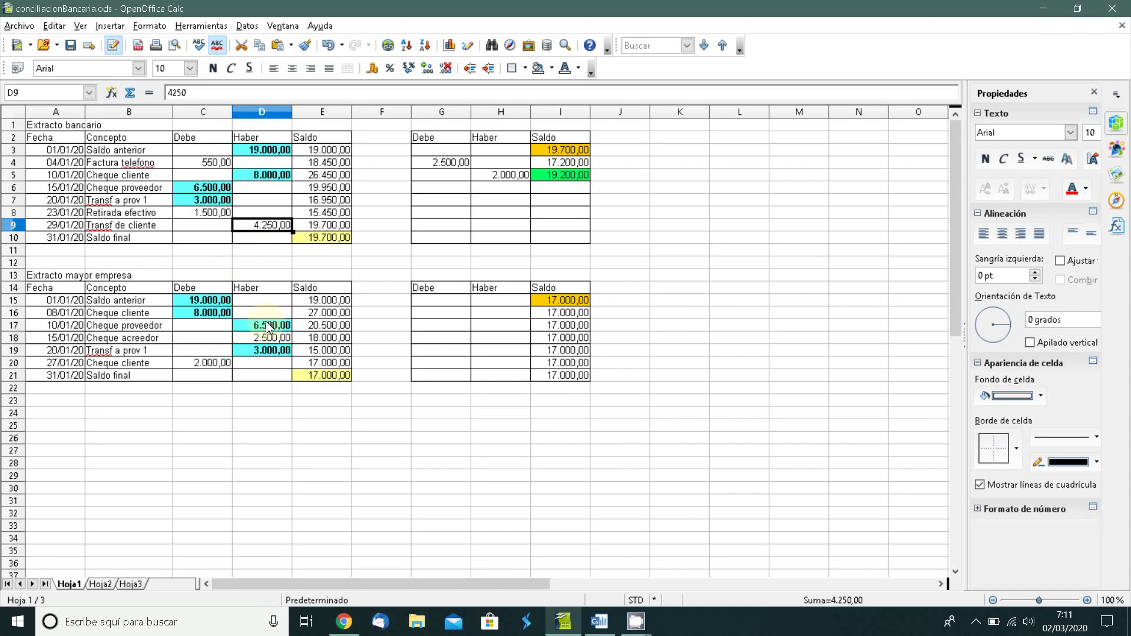
{"action": "left_click", "coordinate": [451, 316]}
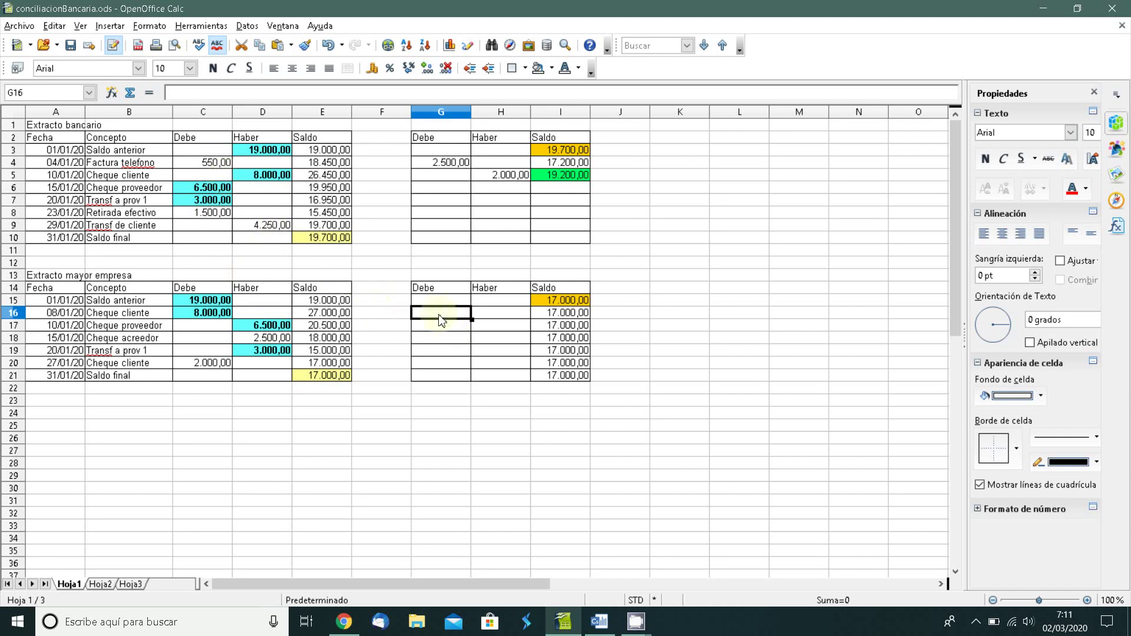
{"action": "left_click", "coordinate": [487, 319]}
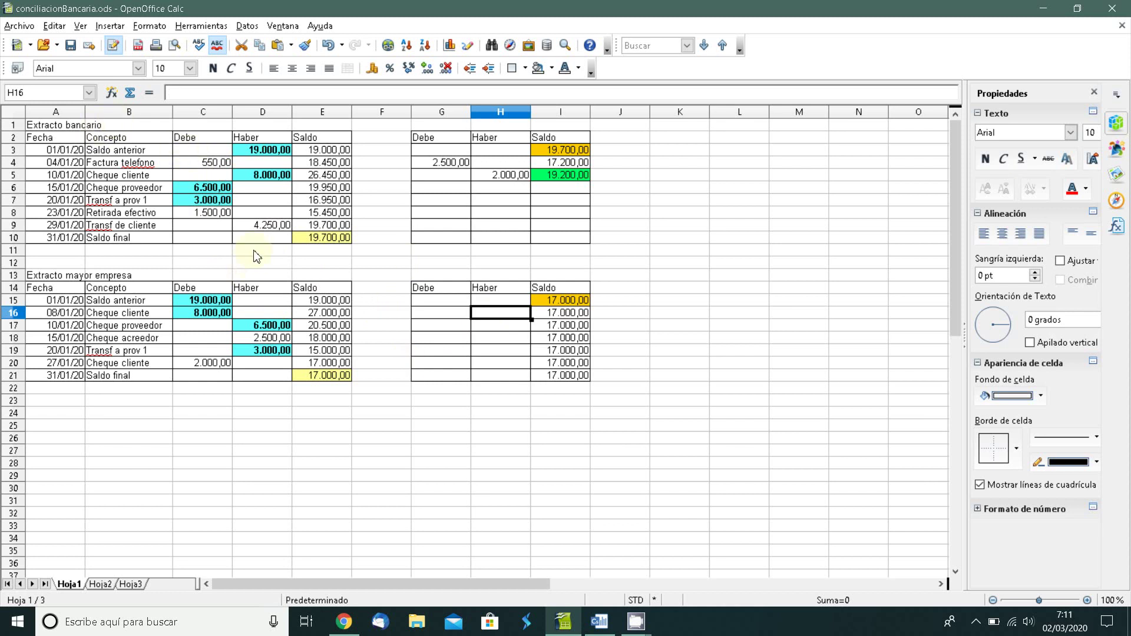
{"action": "type", "text": "550"}
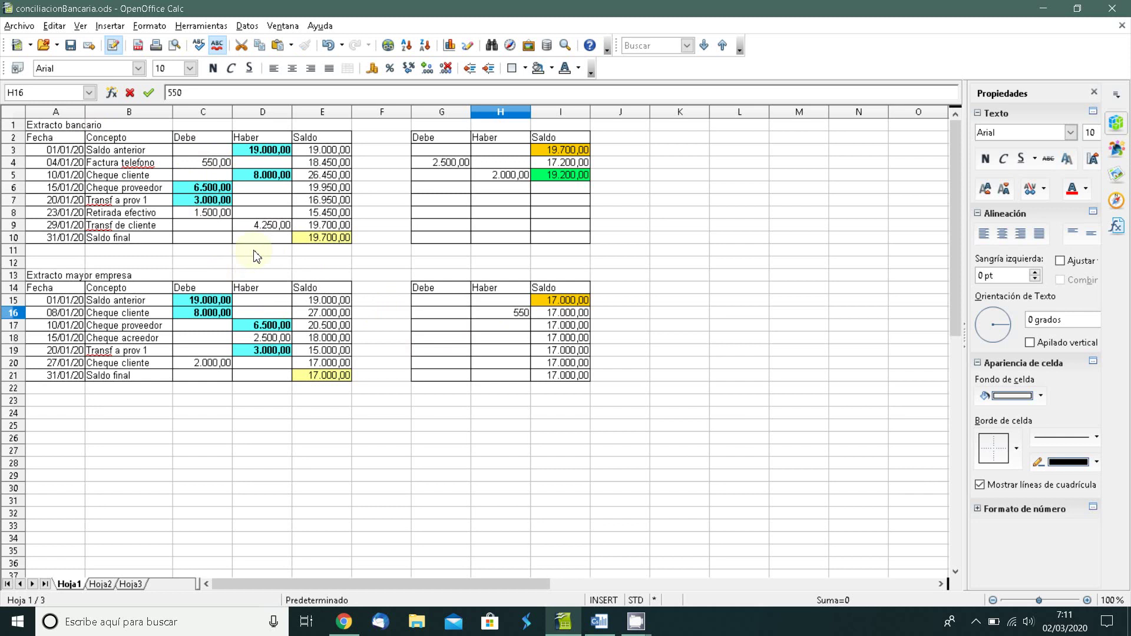
{"action": "key", "text": "Return"}
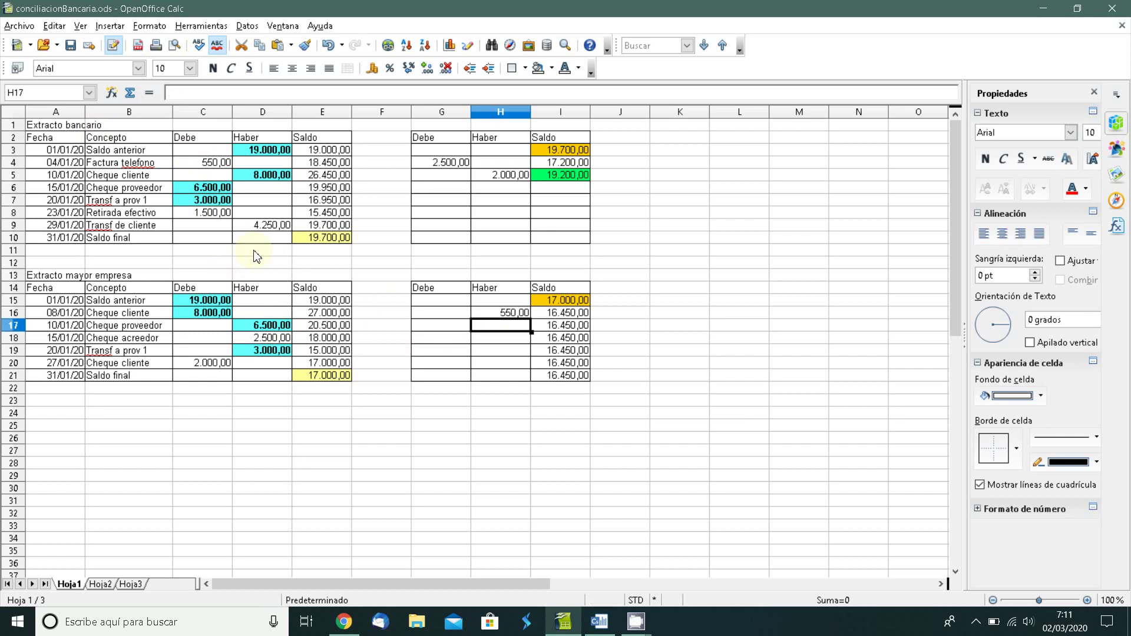
{"action": "type", "text": "1500"}
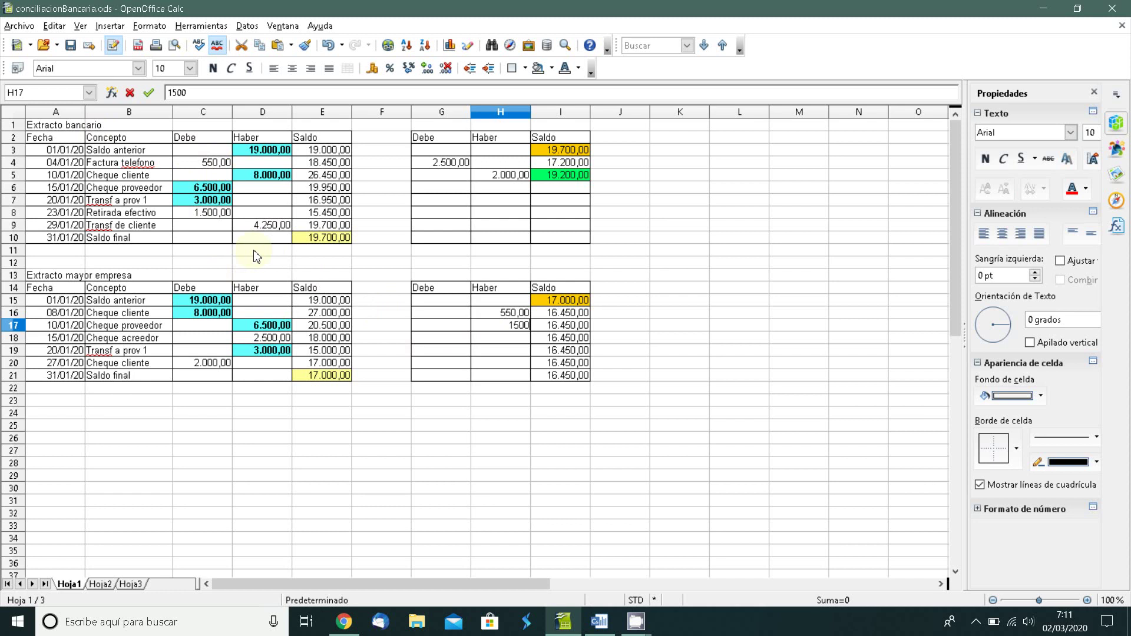
{"action": "key", "text": "Return"}
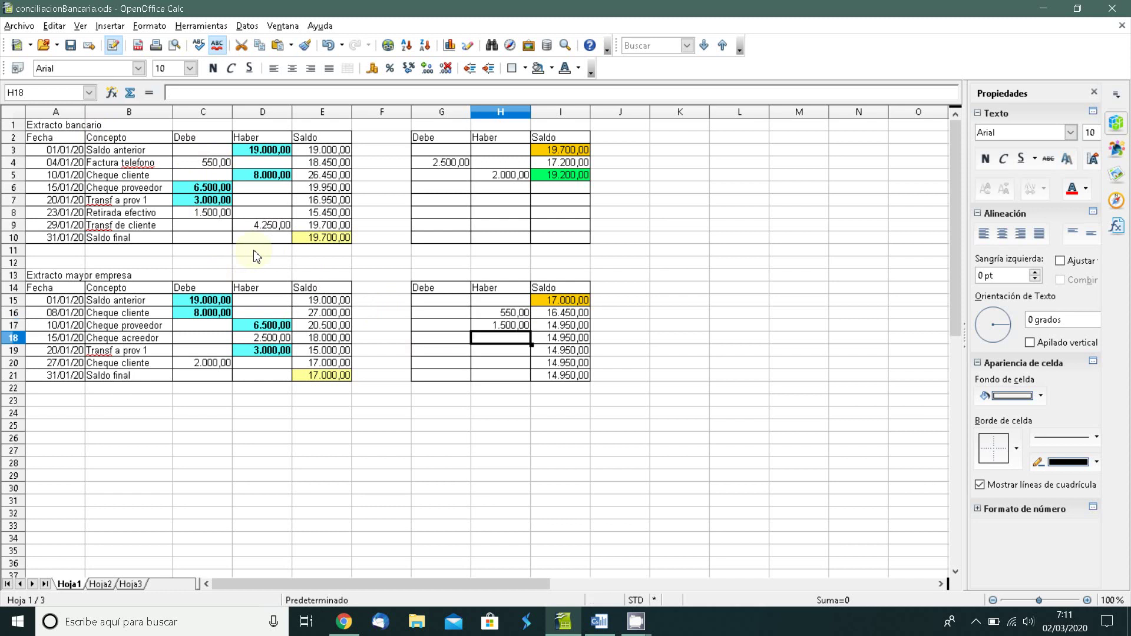
Step: Record the bank's unmatched Transf de cliente in the ledger adjustment table by entering 4250 in Debe cell G18
{"action": "key", "text": "Left"}
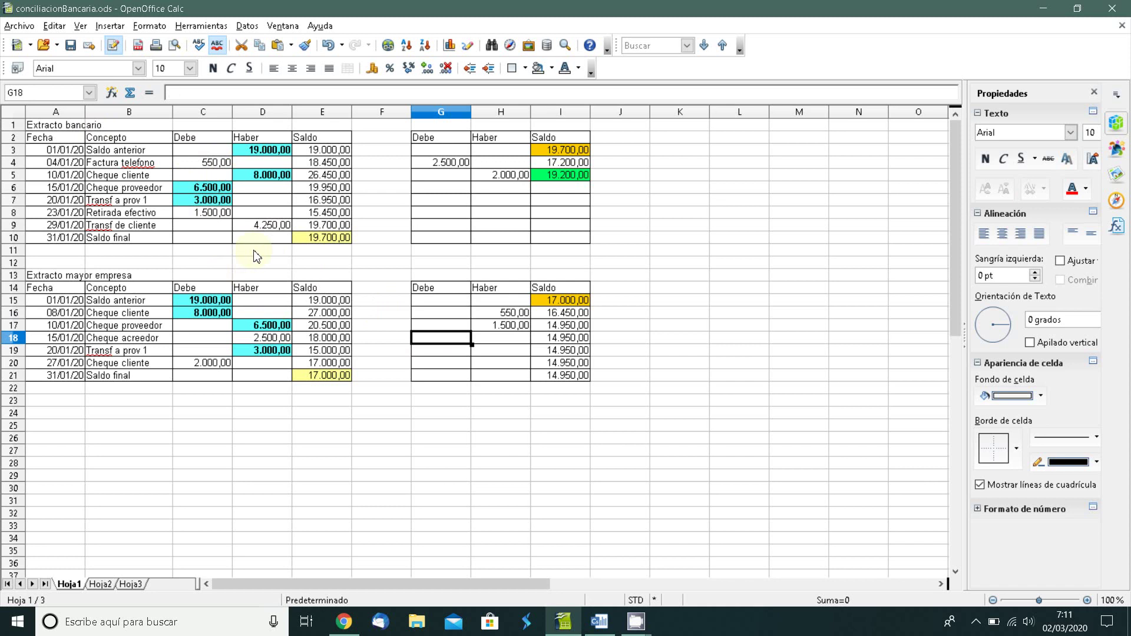
{"action": "type", "text": "4250"}
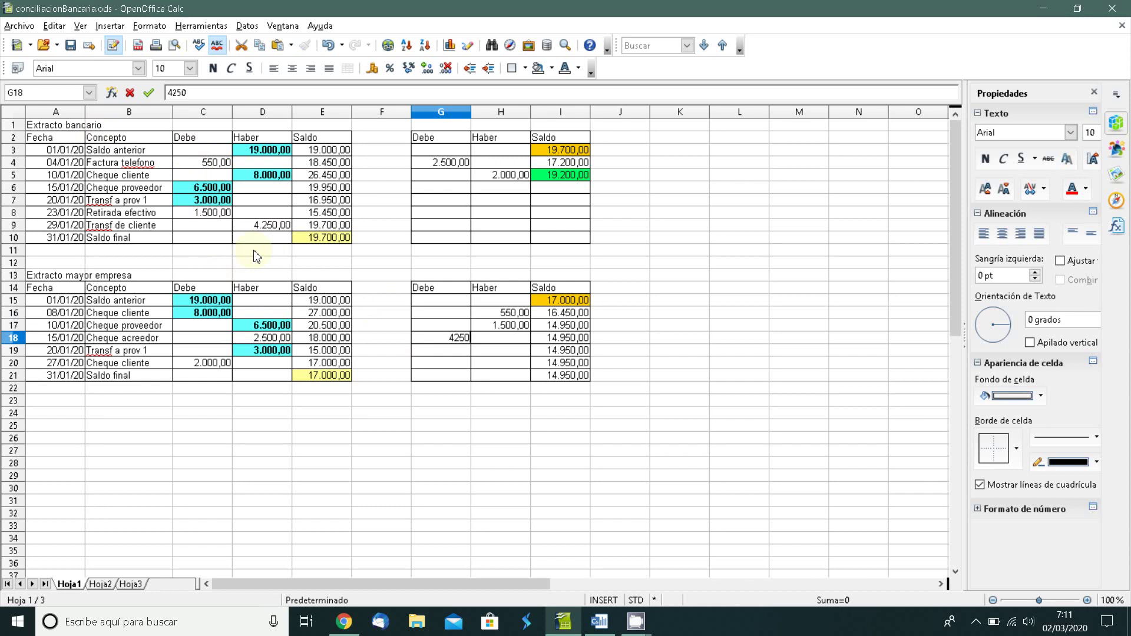
{"action": "key", "text": "Tab"}
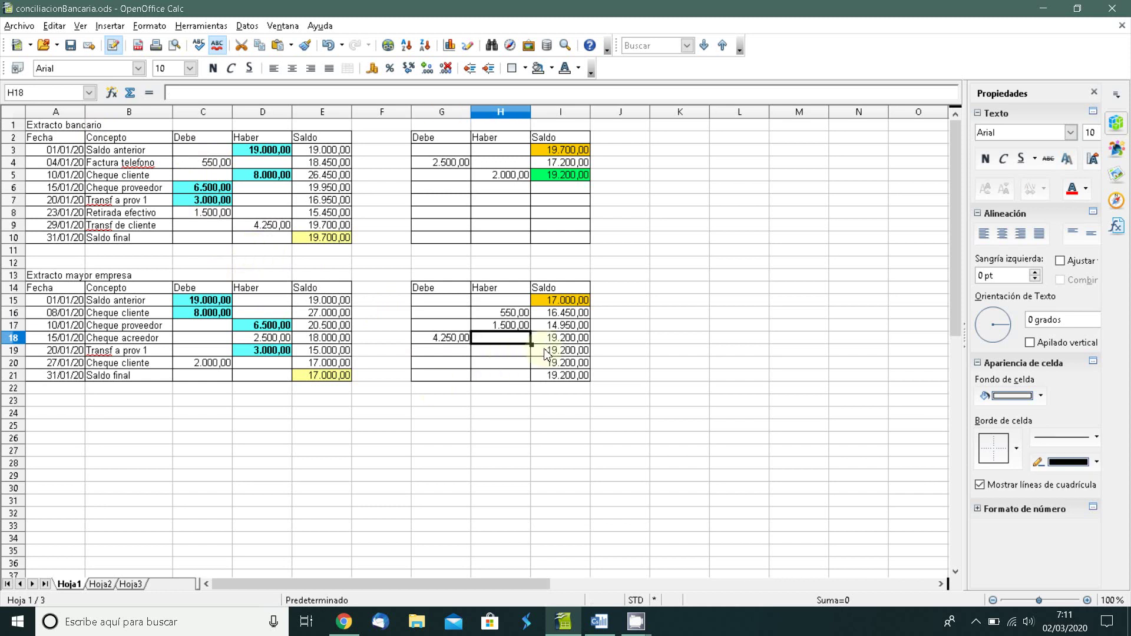
Step: Delete the contents of the unused Saldo cells I19:I21 in the ledger adjustment table, keeping their formatting
{"action": "left_click_drag", "start_coordinate": [548, 351], "coordinate": [548, 376]}
{"action": "key", "text": "BackSpace"}
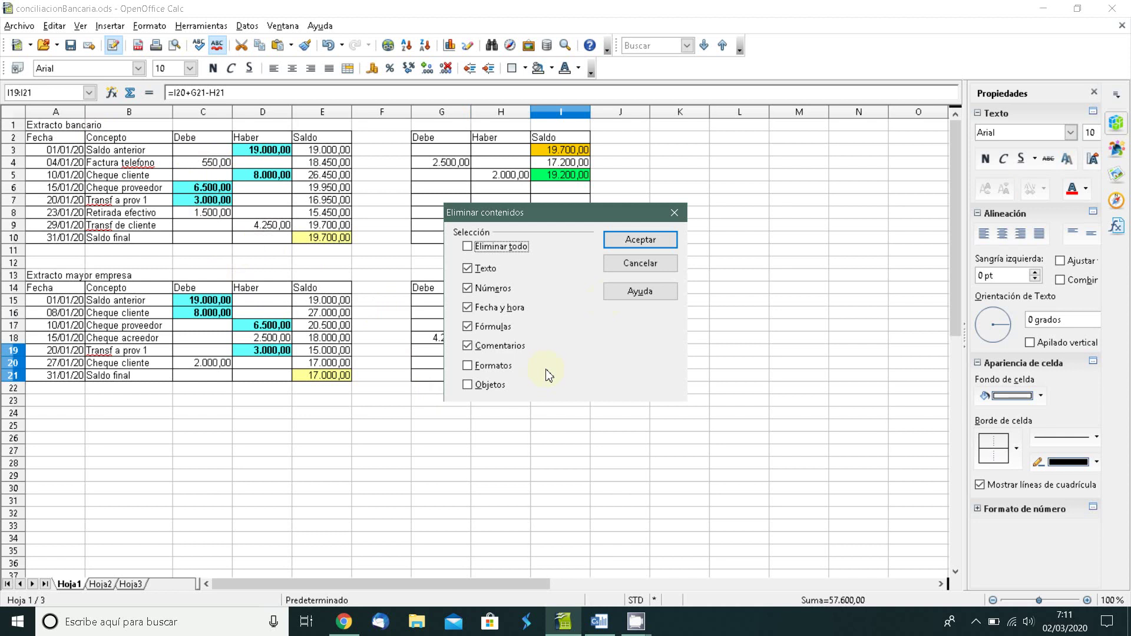
{"action": "left_click", "coordinate": [612, 238]}
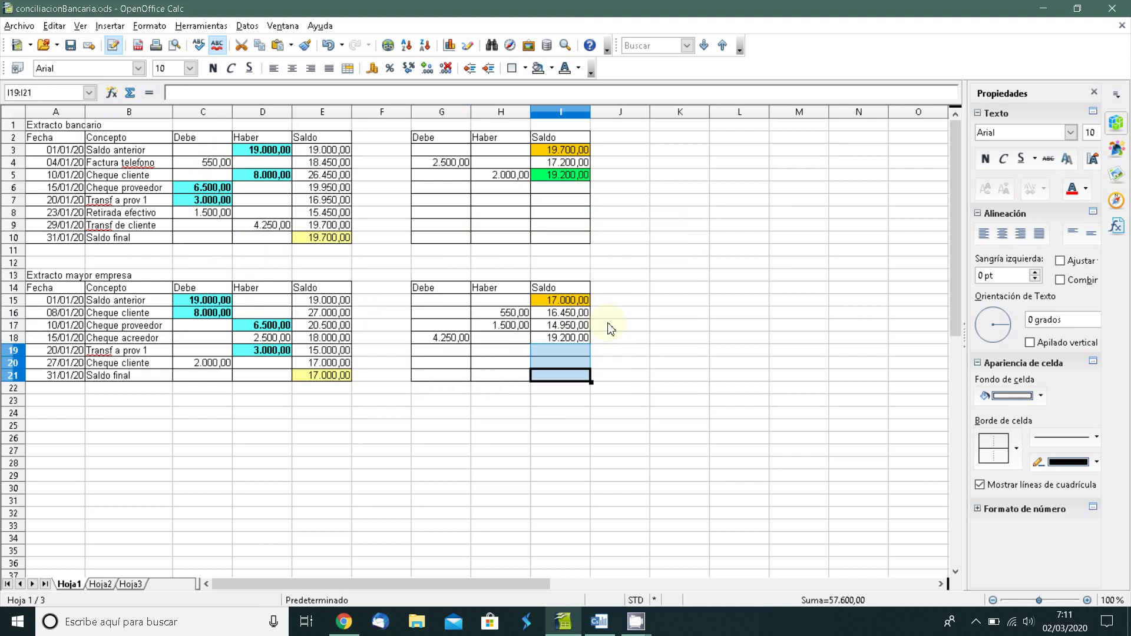
Step: Fill the reconciled ledger balance in cell I18 with a light green background
{"action": "left_click", "coordinate": [569, 338]}
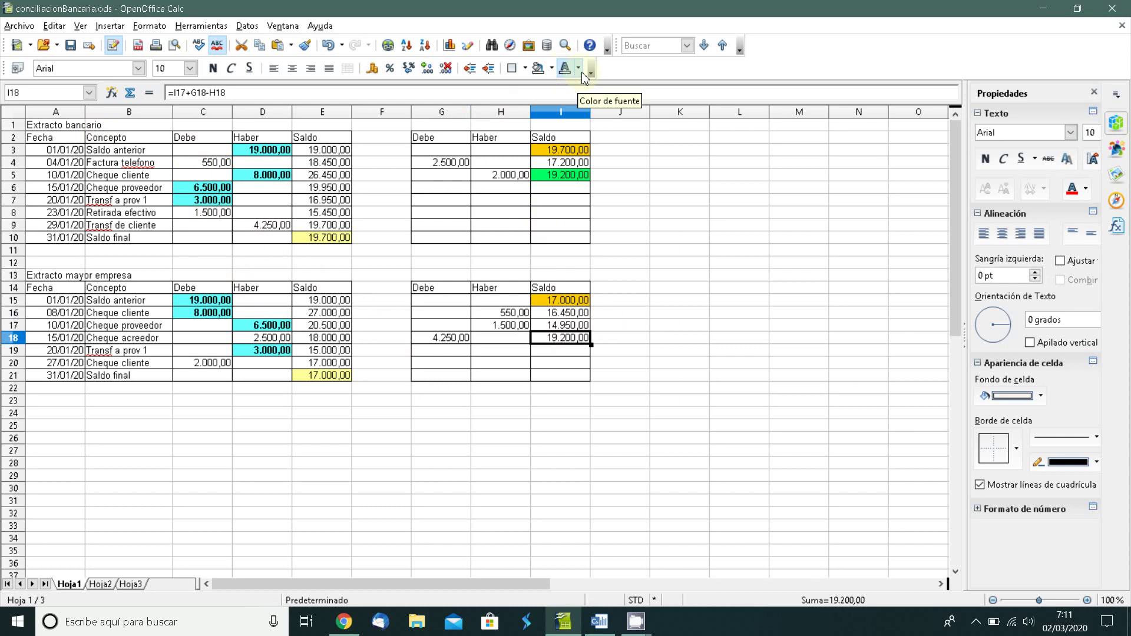
{"action": "left_click", "coordinate": [551, 68]}
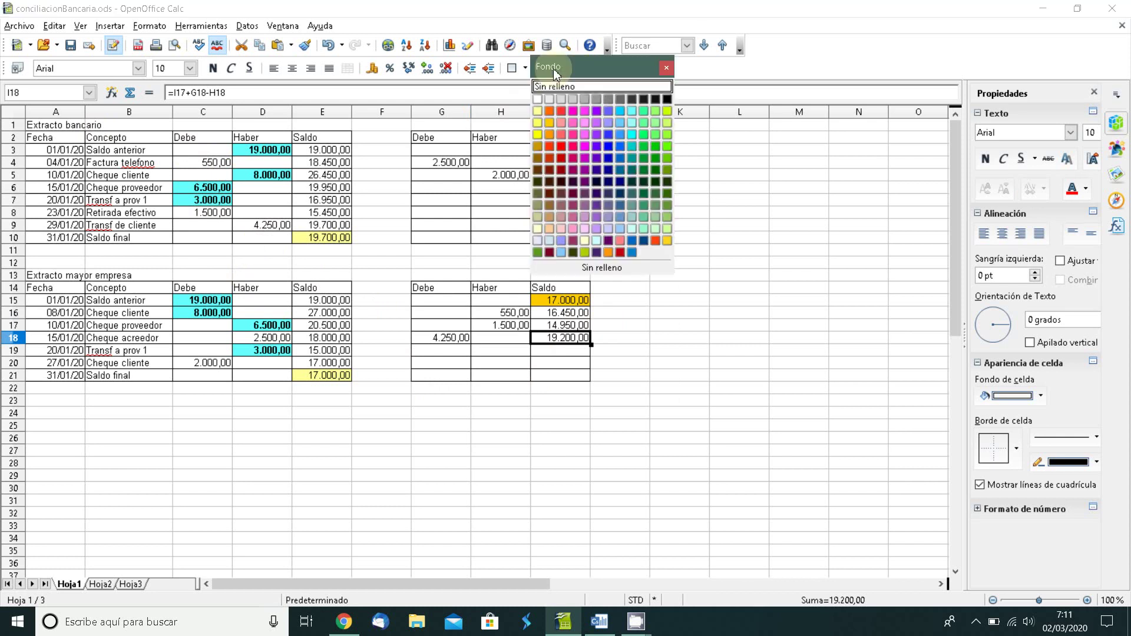
{"action": "left_click", "coordinate": [643, 125]}
{"action": "left_click", "coordinate": [675, 324]}
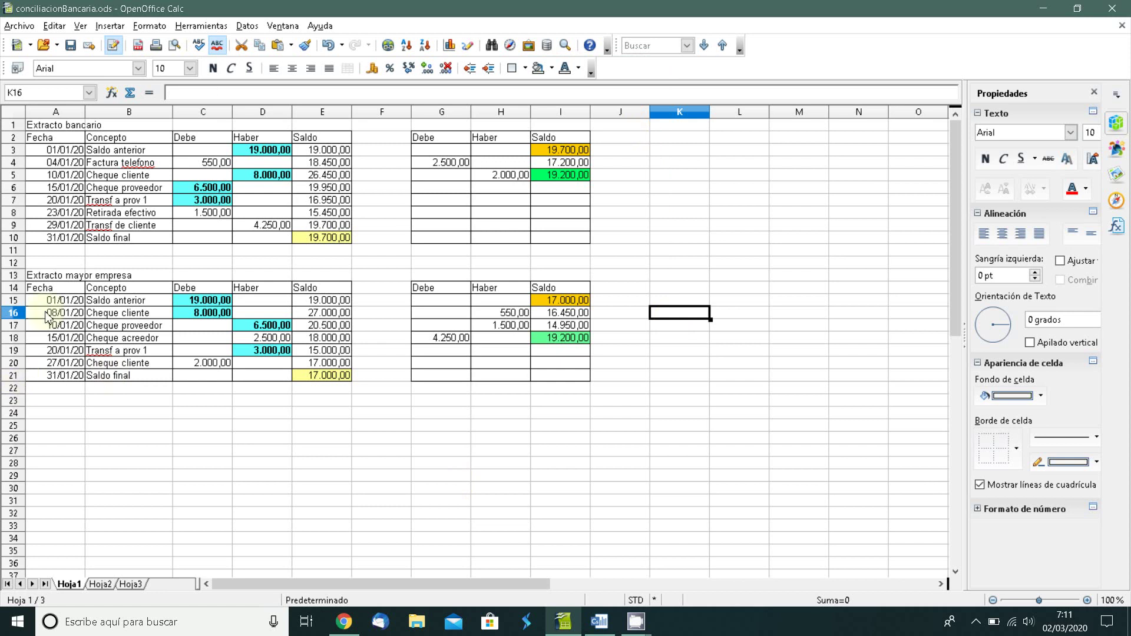
Step: Compare the reconciled balances in I5 and I18 and review the ledger adjustments that still need journal entries
{"action": "left_click", "coordinate": [566, 338]}
{"action": "left_click", "coordinate": [577, 178]}
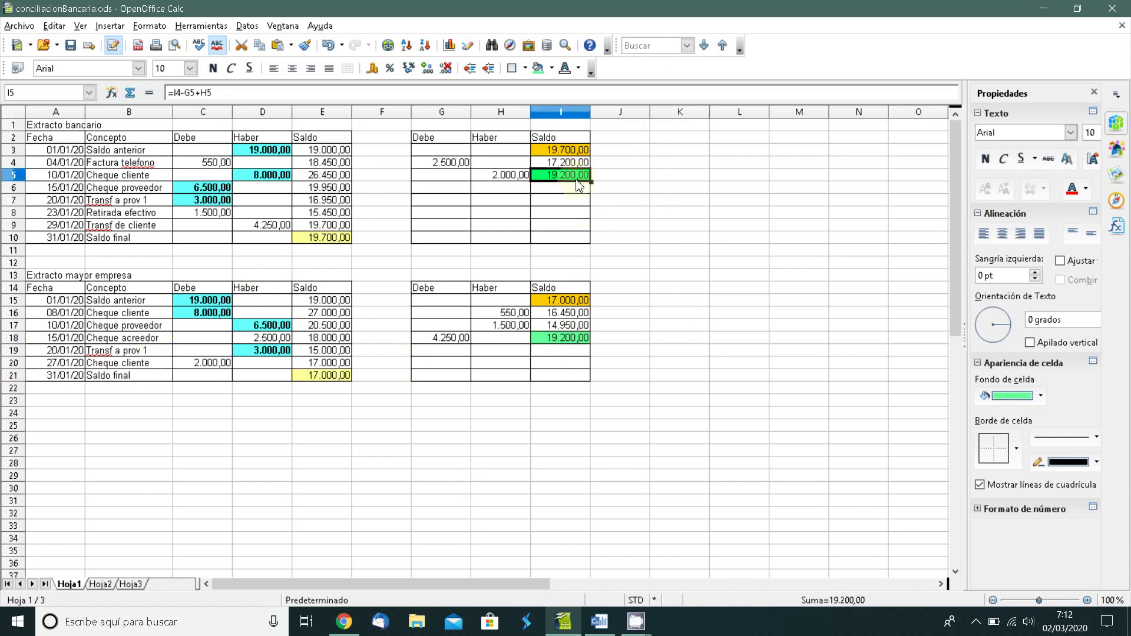
{"action": "left_click", "coordinate": [575, 341]}
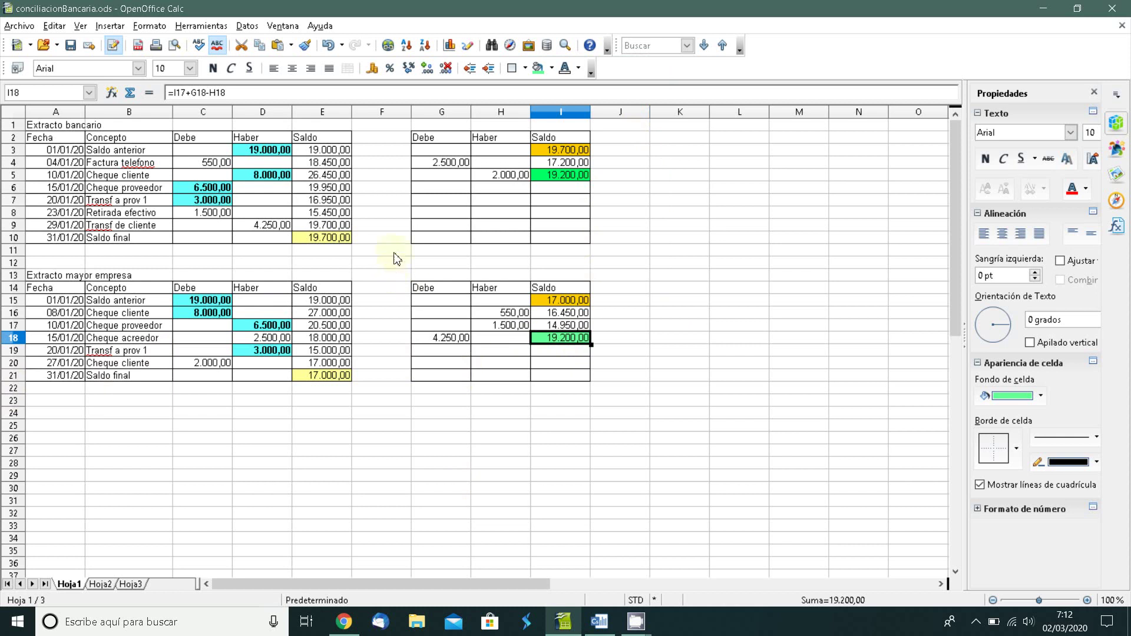
{"action": "left_click_drag", "start_coordinate": [384, 274], "coordinate": [592, 390]}
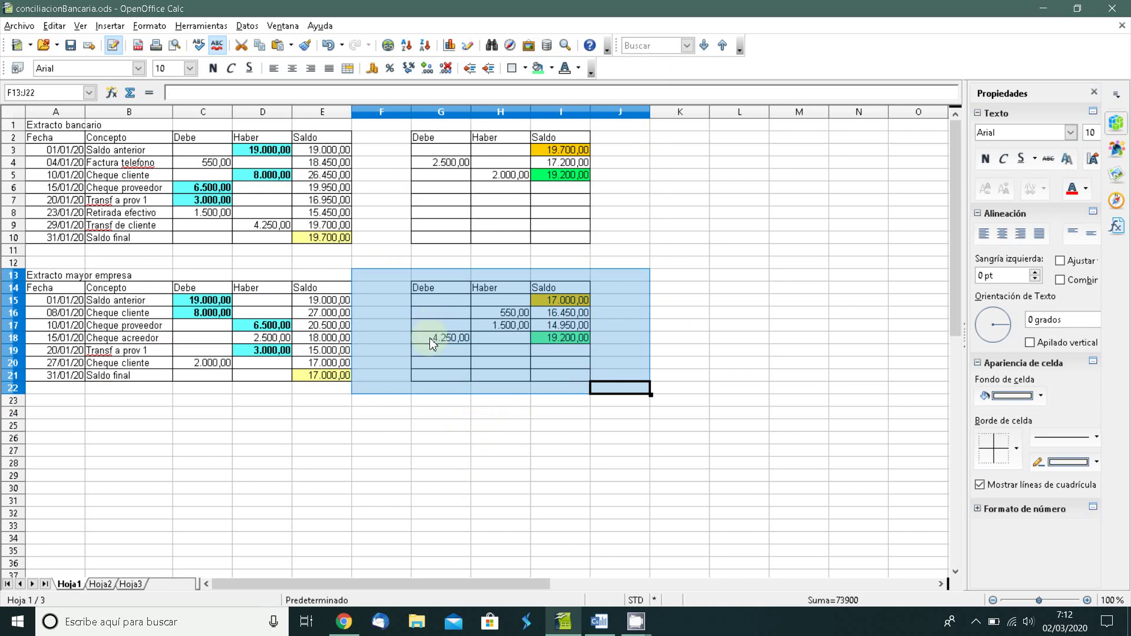
{"action": "left_click", "coordinate": [446, 365]}
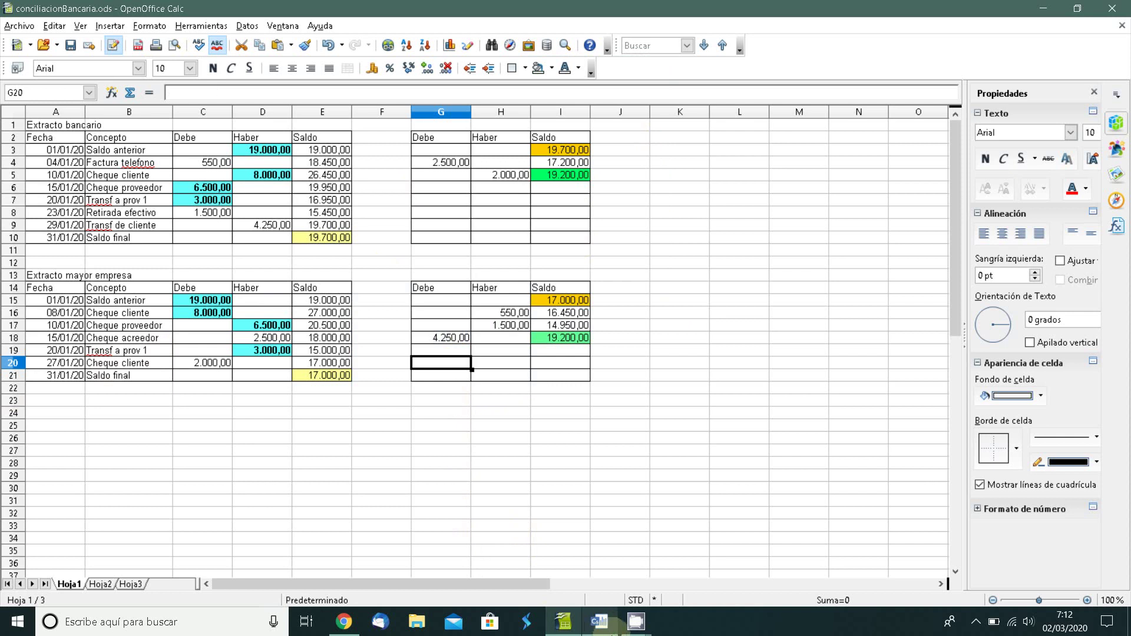
Step: Switch to CONTASOL, check the phone invoice's date in the Calc sheet, and start a new journal entry dated 04/01/2020
{"action": "left_click", "coordinate": [600, 623]}
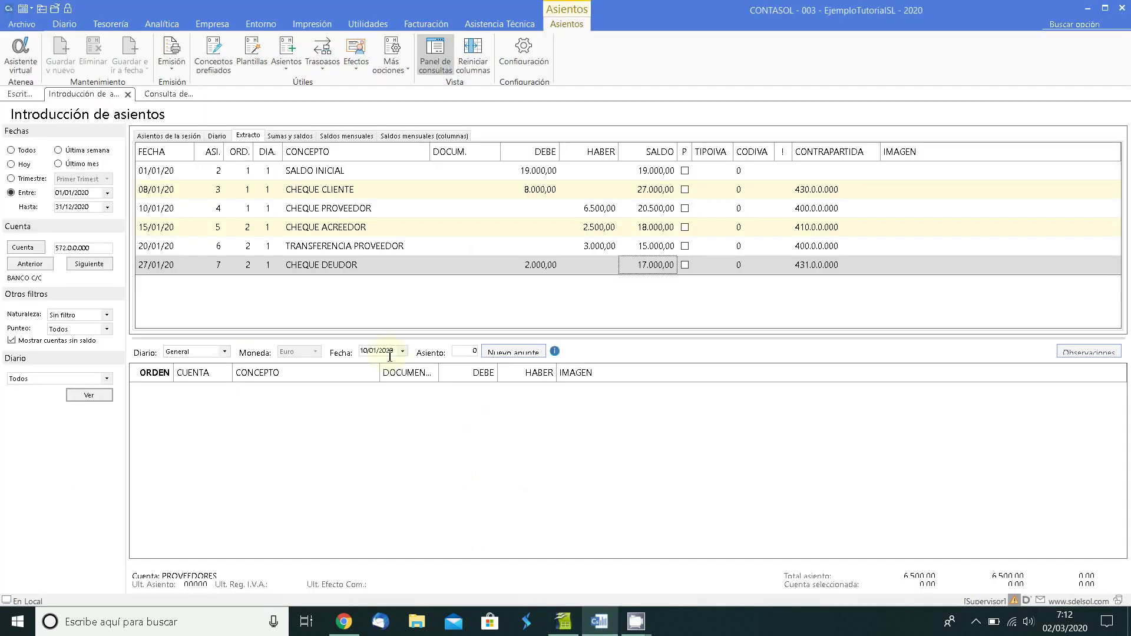
{"action": "left_click", "coordinate": [390, 354]}
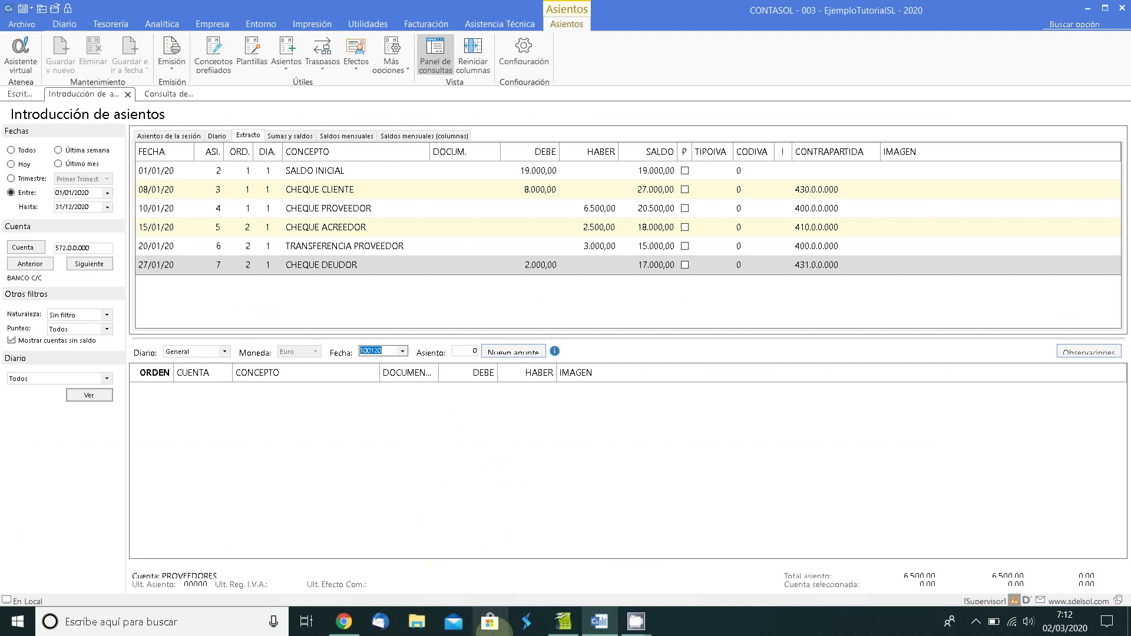
{"action": "left_click", "coordinate": [571, 627]}
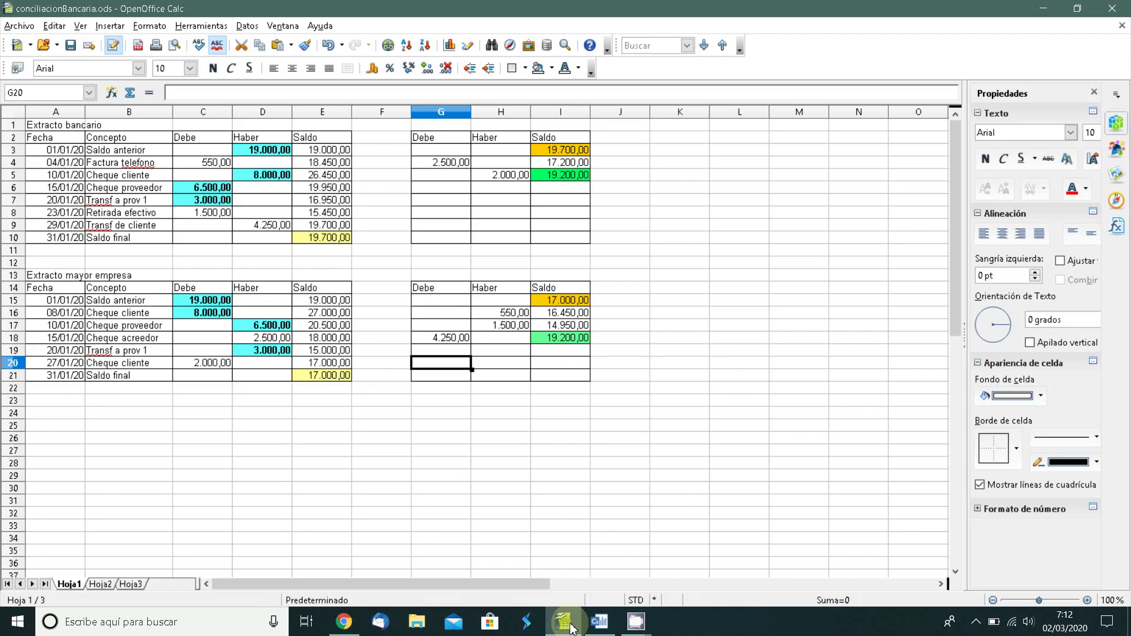
{"action": "left_click", "coordinate": [571, 627]}
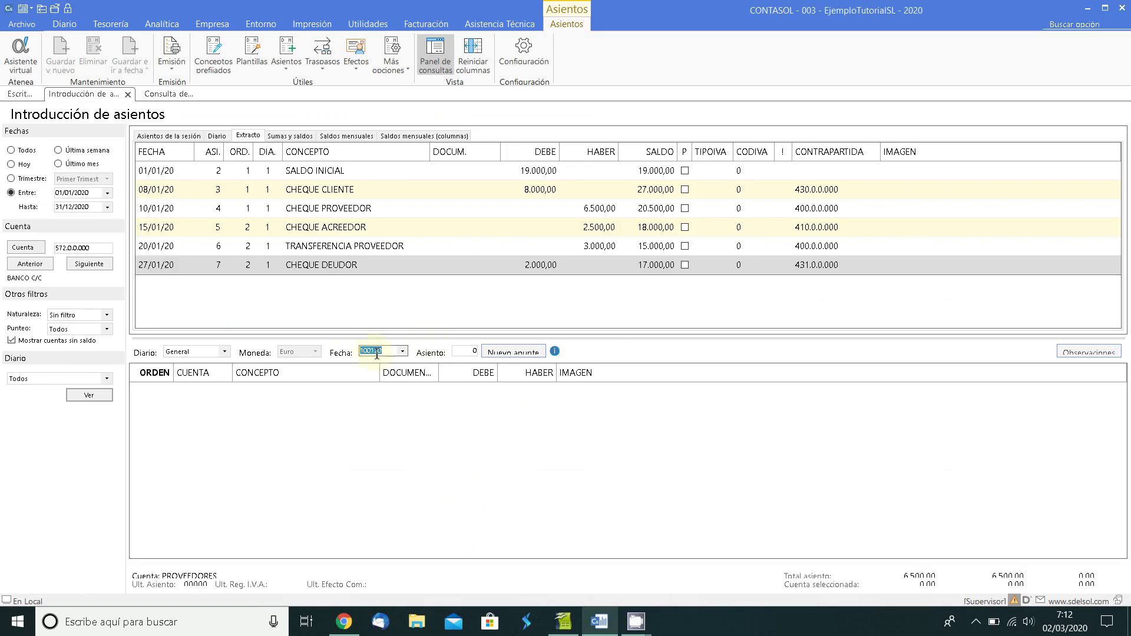
{"action": "type", "text": "04"}
{"action": "key", "text": "Return"}
{"action": "key", "text": "Return"}
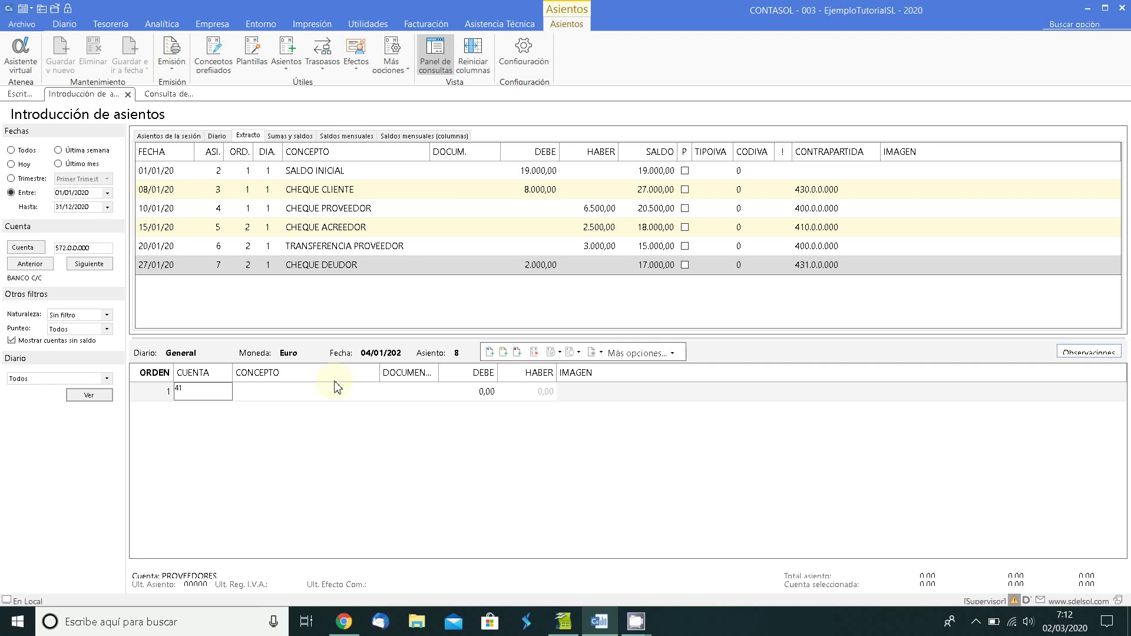
Step: Assign the entry's first line to creditors account 410.0.0.000 with the concept PAGO FRA TELEFONO
{"action": "type", "text": "41."}
{"action": "key", "text": "Return"}
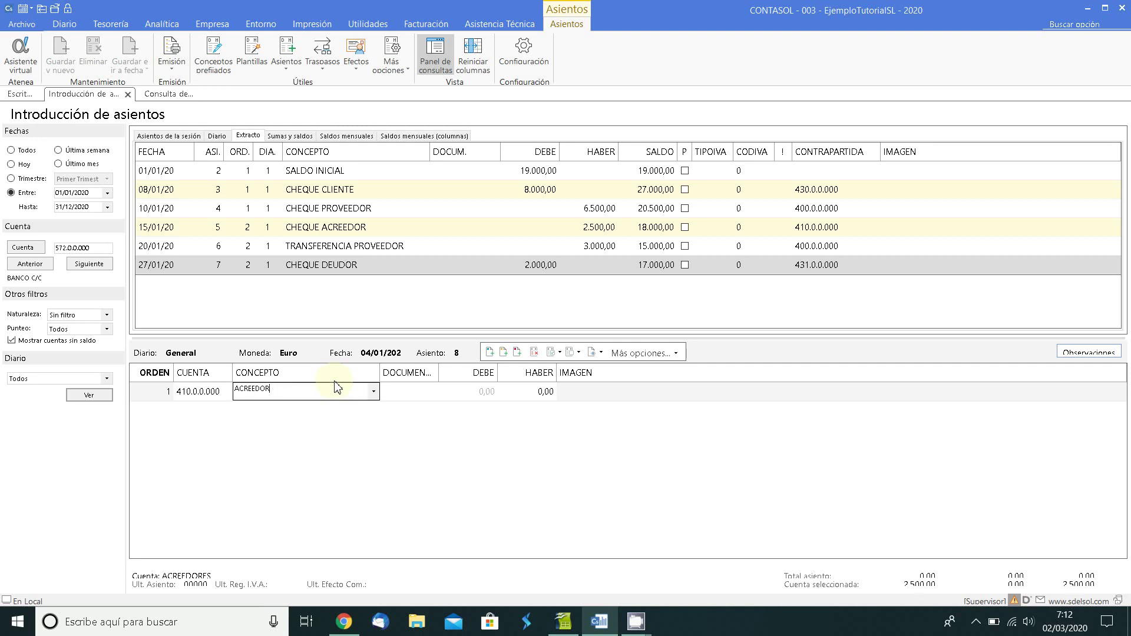
{"action": "key", "text": "BackSpace"}
{"action": "key", "text": "BackSpace"}
{"action": "key", "text": "BackSpace"}
{"action": "type", "text": "pa"}
{"action": "key", "text": "BackSpace"}
{"action": "key", "text": "BackSpace"}
{"action": "type", "text": "PAG"}
{"action": "key", "text": "Return"}
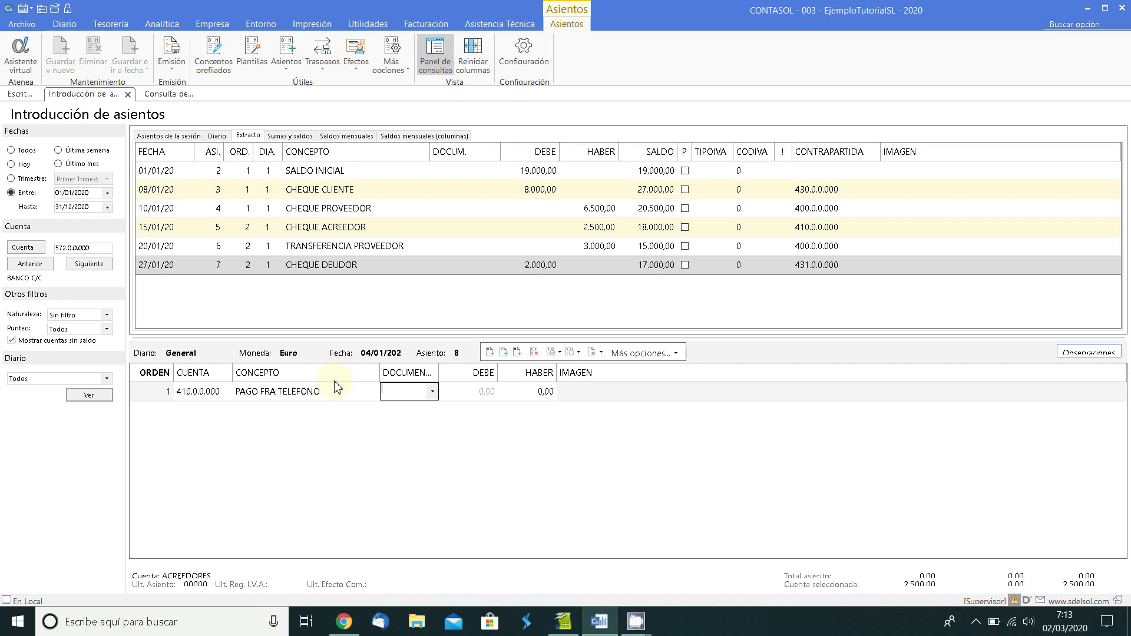
Step: Leave the document blank and enter 550 in the Debe of the creditors line
{"action": "key", "text": "Return"}
{"action": "key", "text": "shift+Tab"}
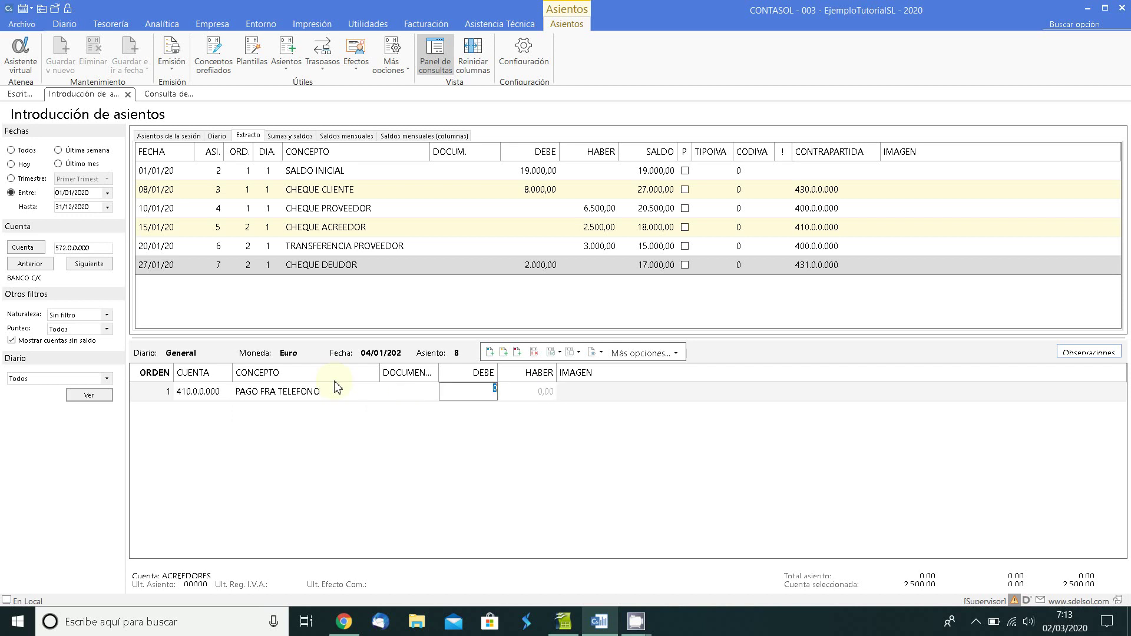
{"action": "type", "text": "550"}
{"action": "key", "text": "Return"}
{"action": "key", "text": "Return"}
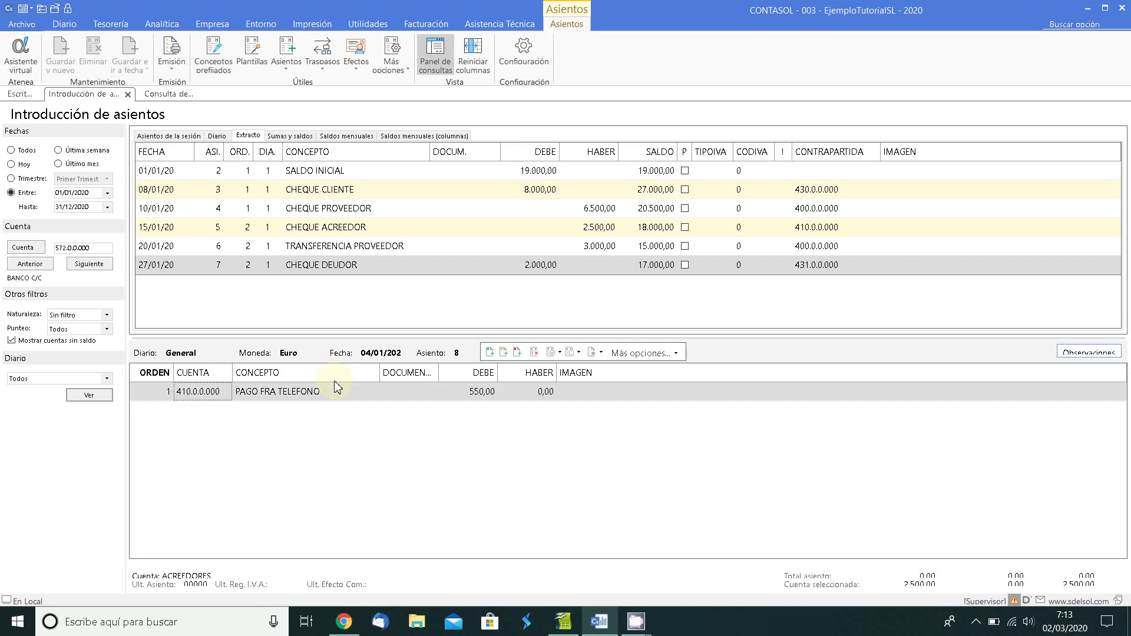
Step: Add the balancing line on bank account 572.0.0.000 with 550 in Haber, and save the phone invoice payment entry
{"action": "type", "text": "572."}
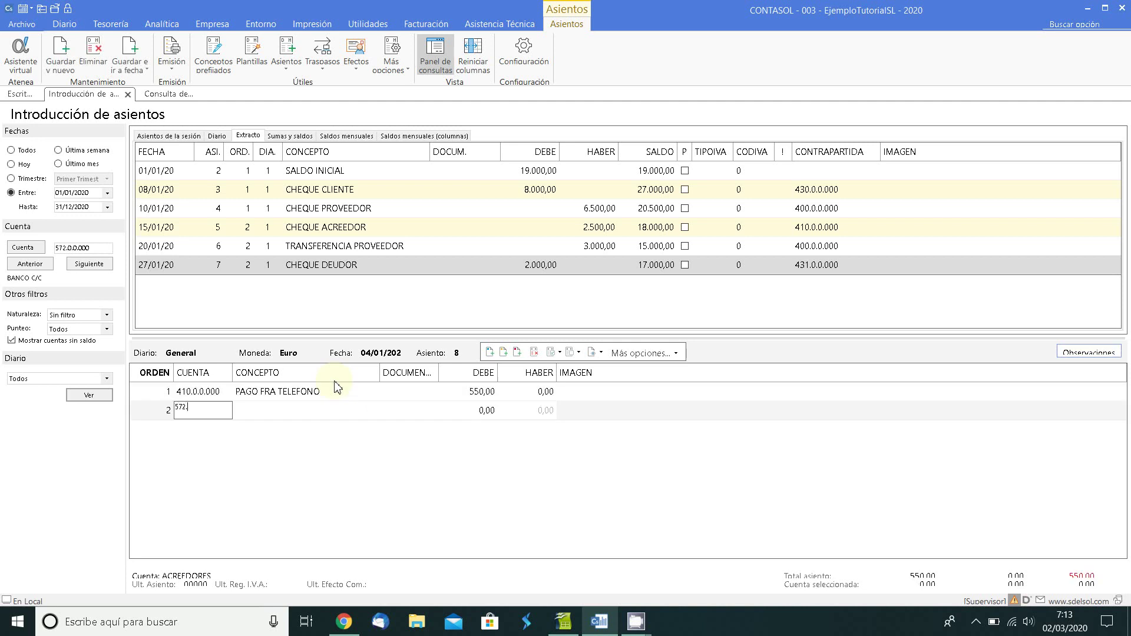
{"action": "type", "text": "0"}
{"action": "key", "text": "Return"}
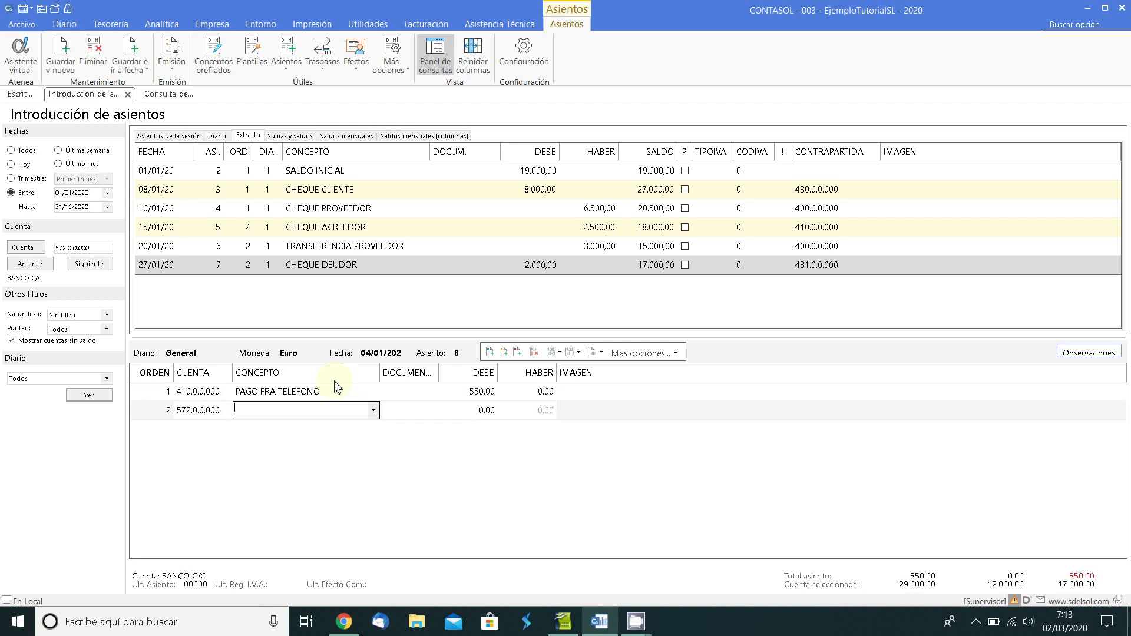
{"action": "key", "text": "Return"}
{"action": "key", "text": "Return"}
{"action": "key", "text": "Return"}
{"action": "key", "text": "Return"}
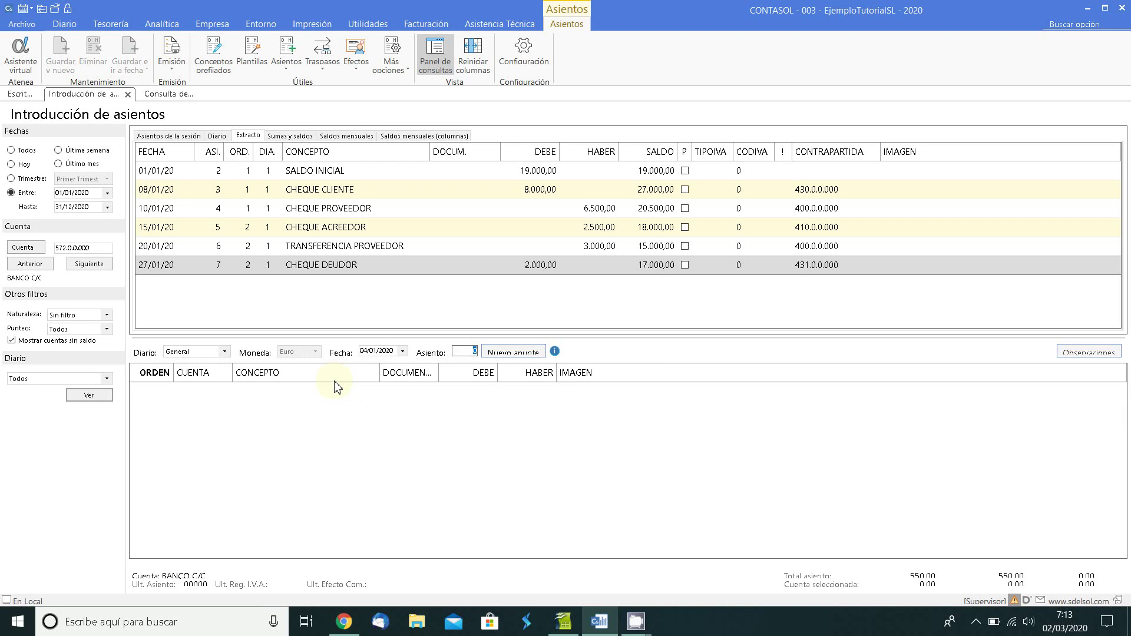
Step: Display the entries of the session and look through the recorded journal lines
{"action": "left_click", "coordinate": [171, 135]}
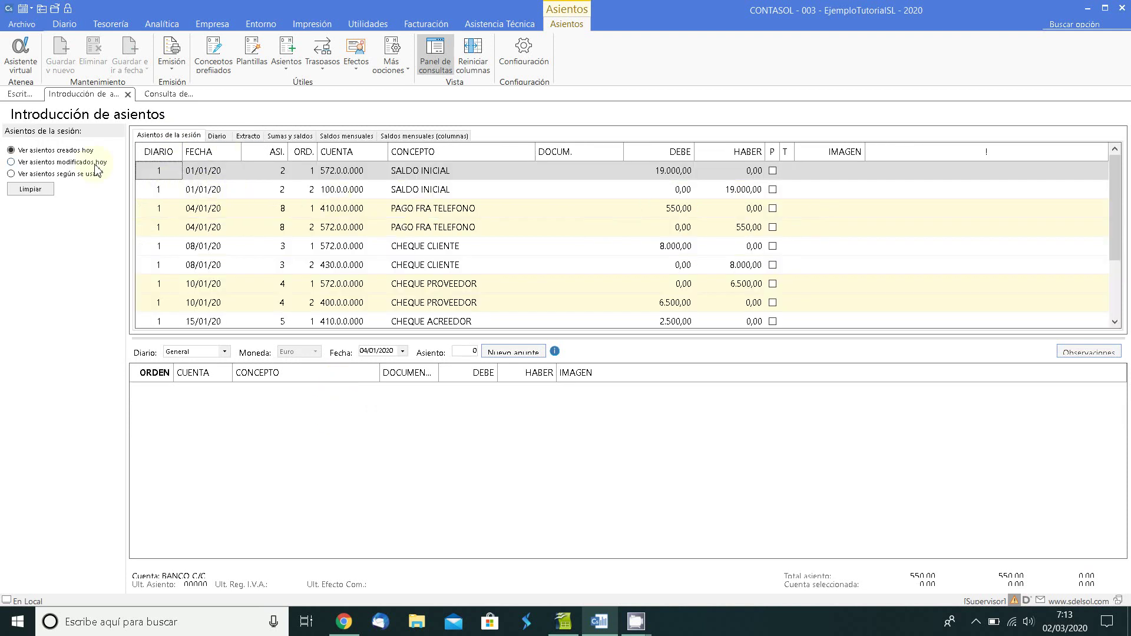
{"action": "left_click", "coordinate": [382, 253]}
{"action": "scroll", "coordinate": [384, 260], "scroll_direction": "down", "scroll_amount": 2}
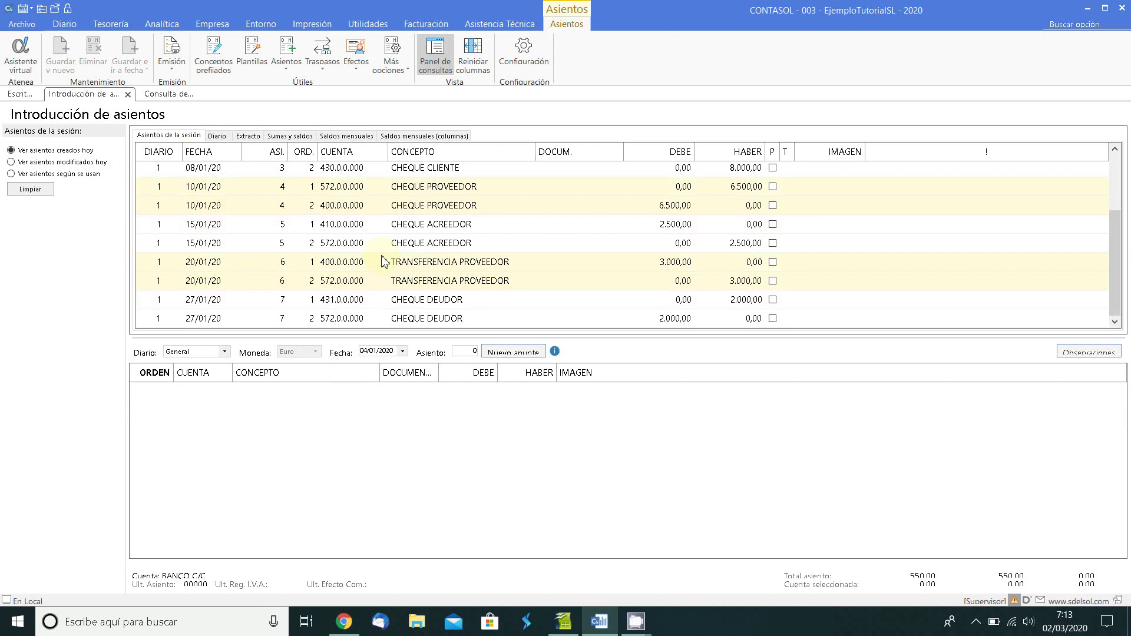
Step: Limit the session list to entries modified today, and look up the cash withdrawal's date in the Calc bank statement
{"action": "left_click", "coordinate": [77, 164]}
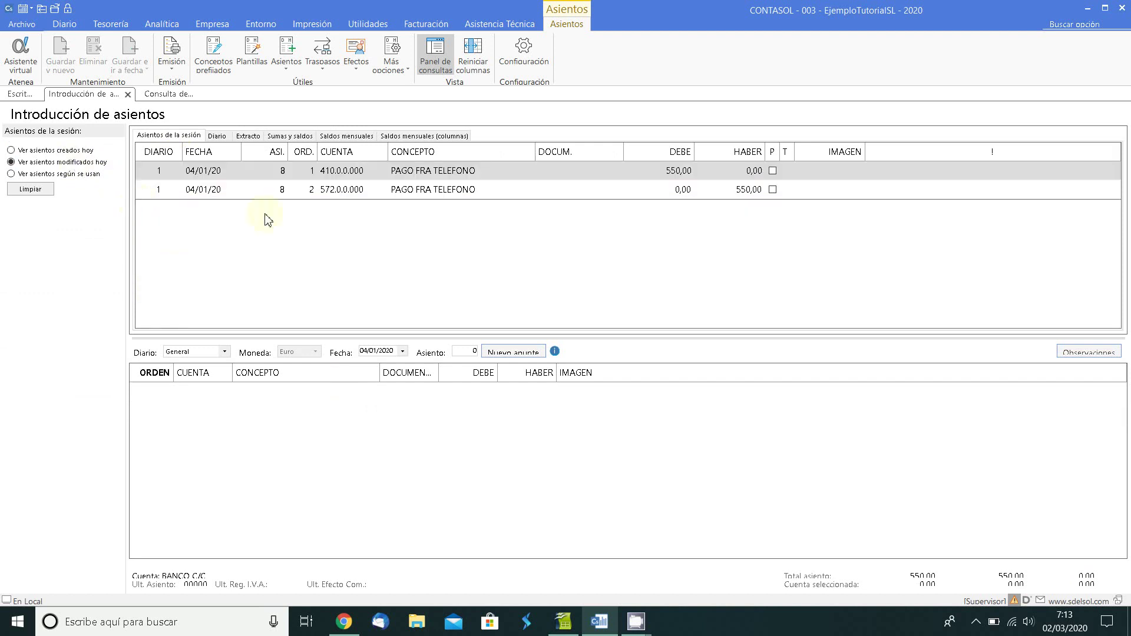
{"action": "left_click", "coordinate": [388, 353]}
{"action": "type", "text": "040120"}
{"action": "left_click", "coordinate": [564, 621]}
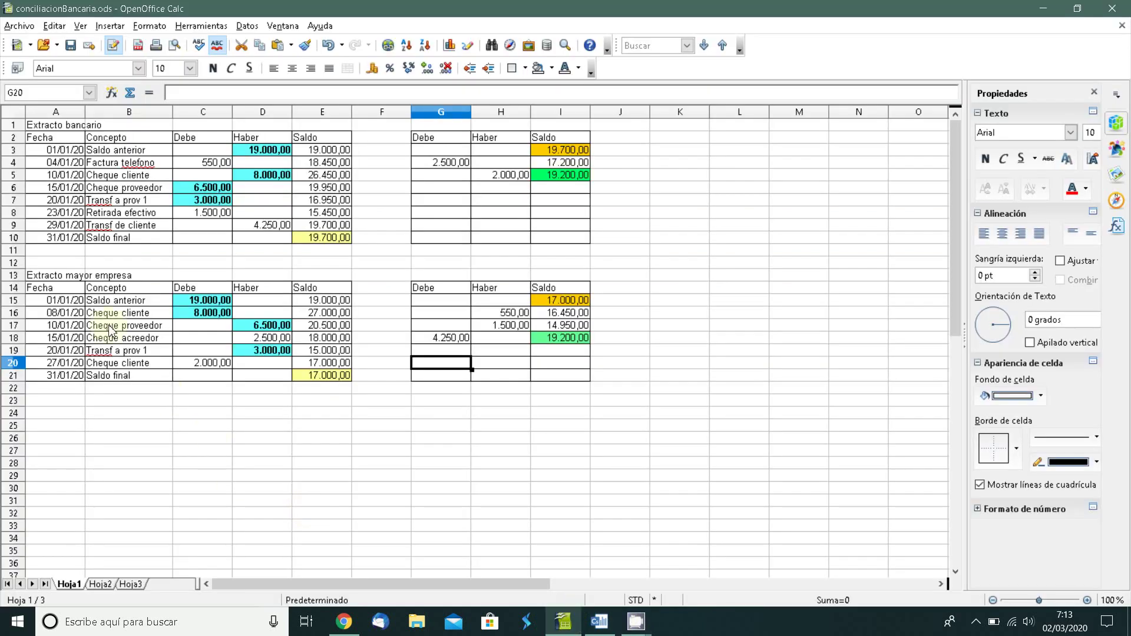
{"action": "left_click", "coordinate": [75, 217]}
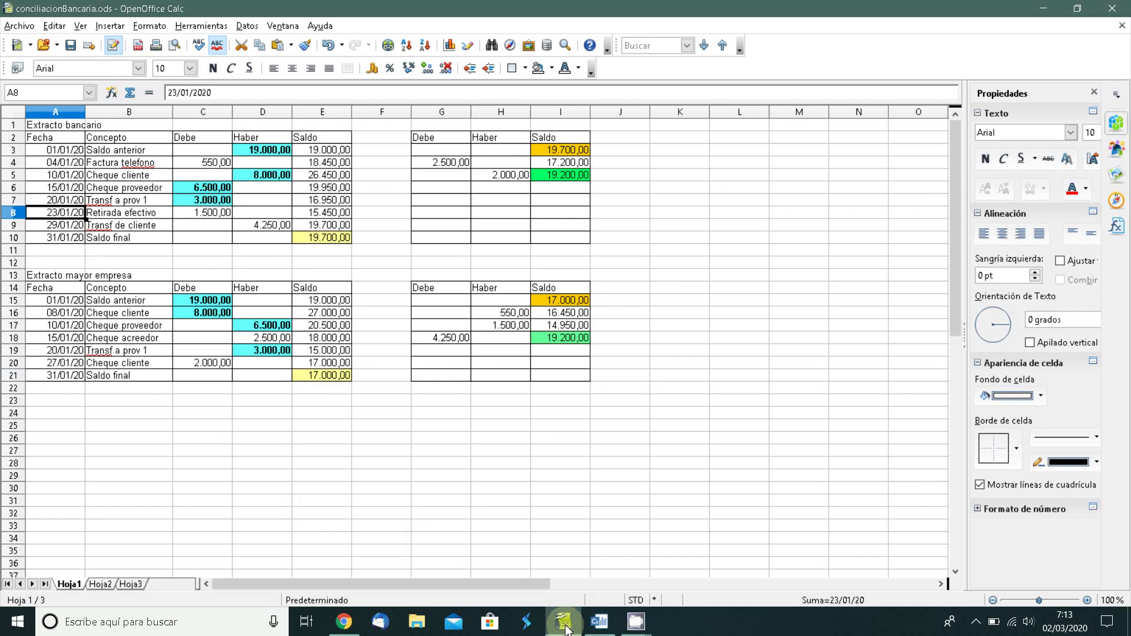
Step: Switch back to CONTASOL and start a new journal entry dated 23/01/20
{"action": "left_click", "coordinate": [599, 621]}
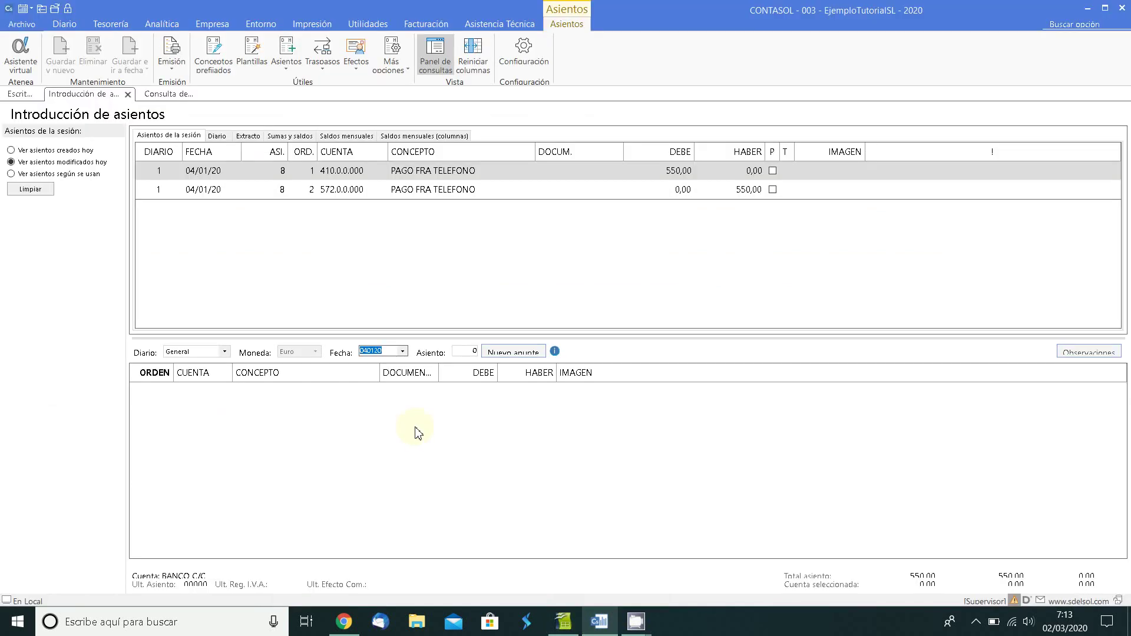
{"action": "type", "text": "23/"}
{"action": "type", "text": "01/20"}
{"action": "key", "text": "Return"}
{"action": "key", "text": "Return"}
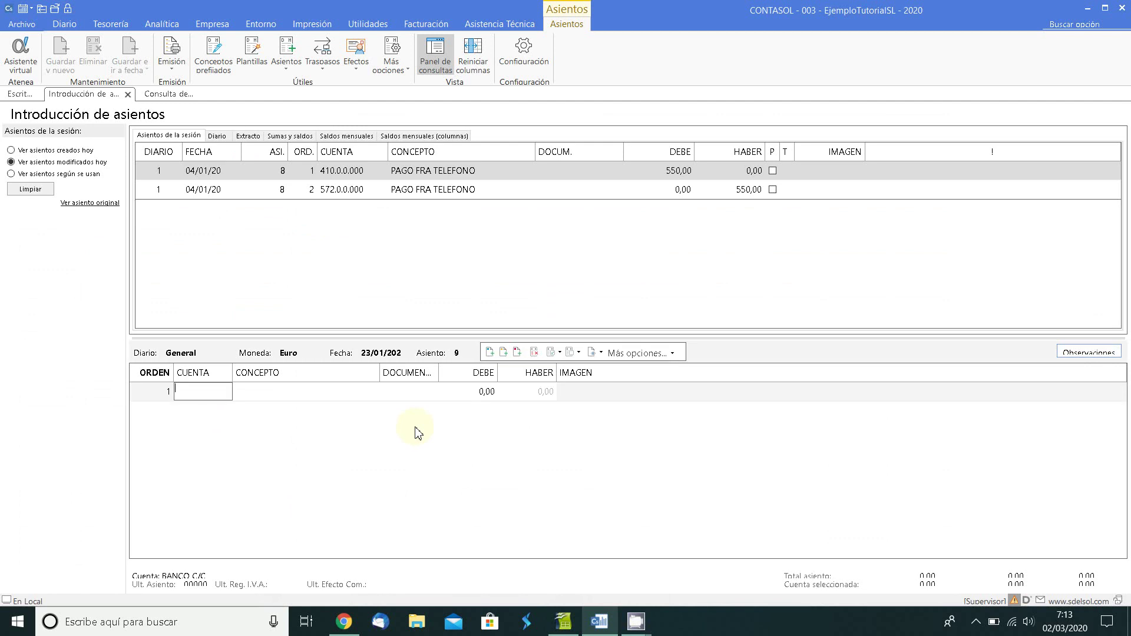
Step: Assign account 570.0.0.000 to the entry's first line, creating it with the description CAJA, EUROS
{"action": "key", "text": "Return"}
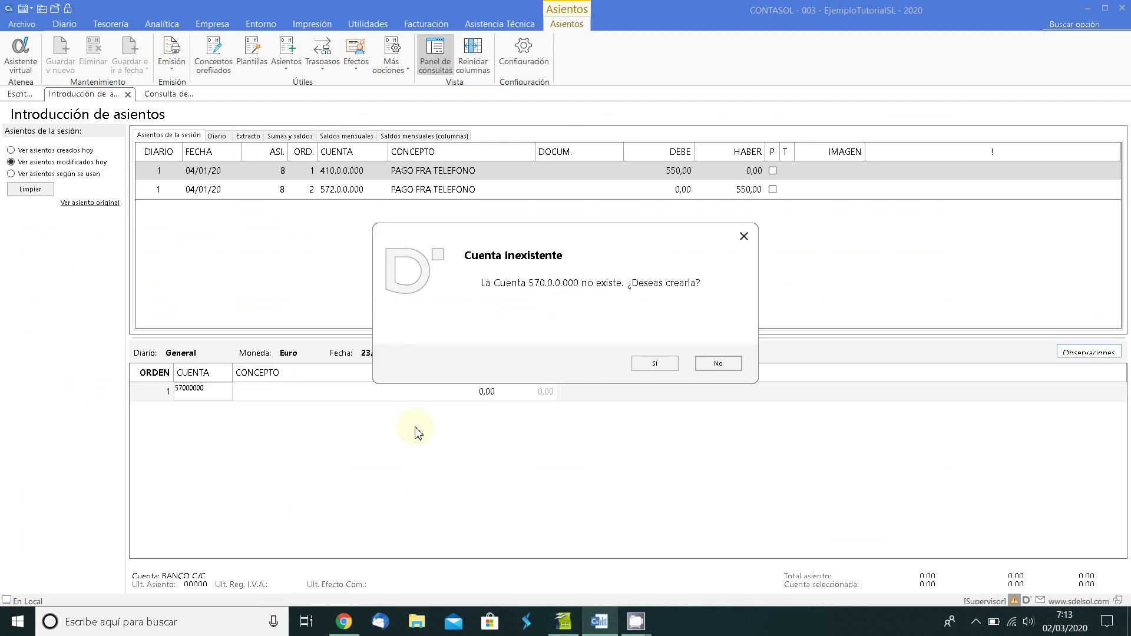
{"action": "key", "text": "Left"}
{"action": "key", "text": "Return"}
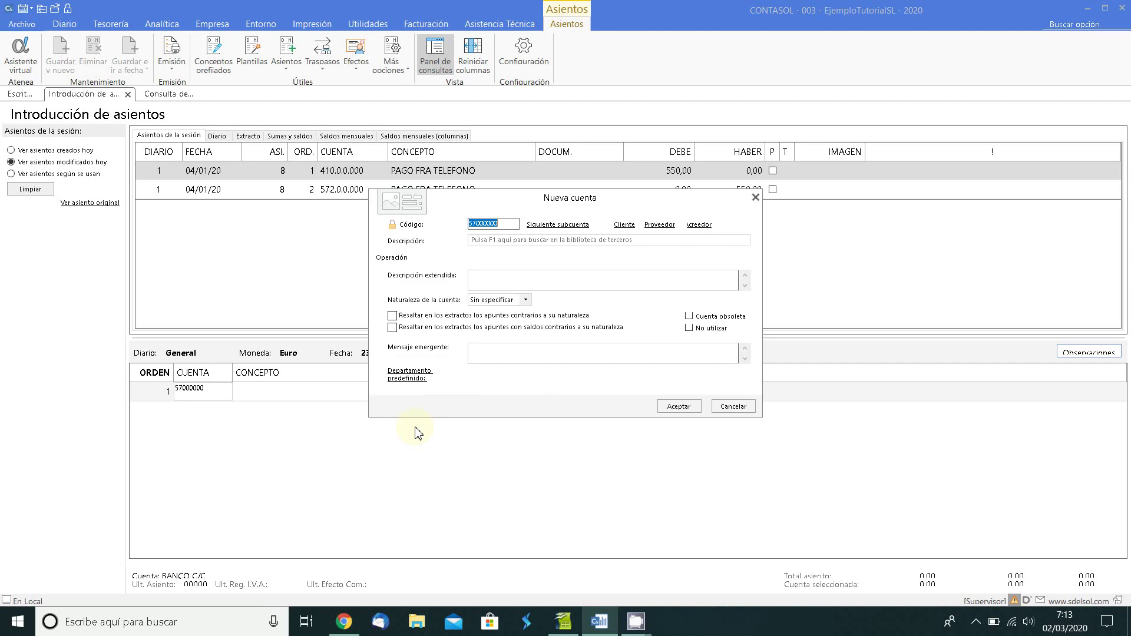
{"action": "key", "text": "Return"}
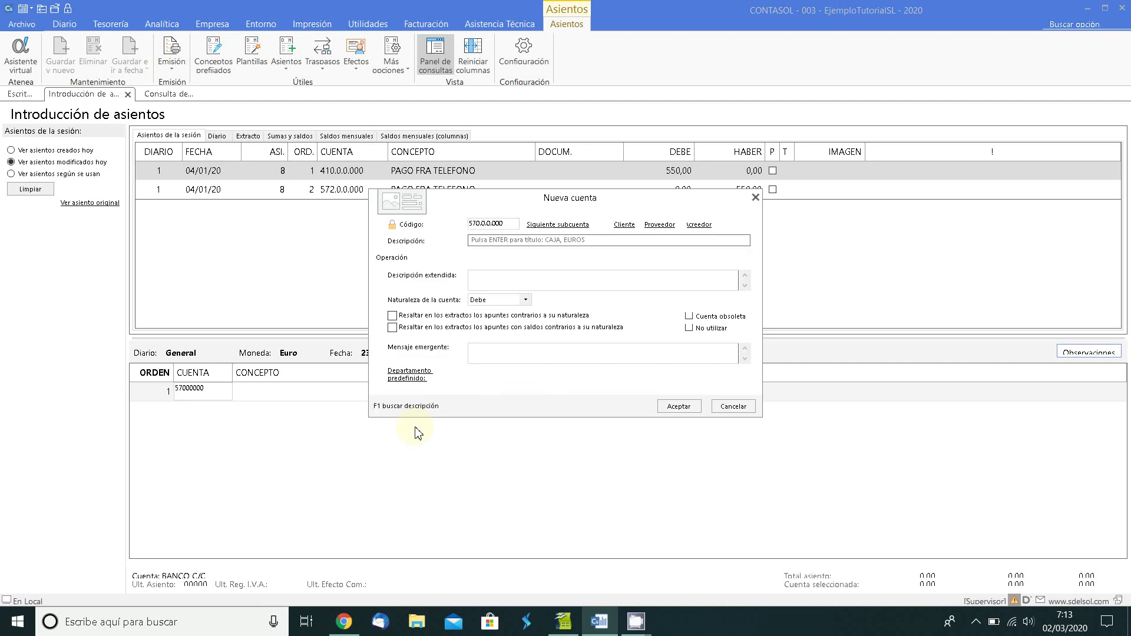
{"action": "key", "text": "Return"}
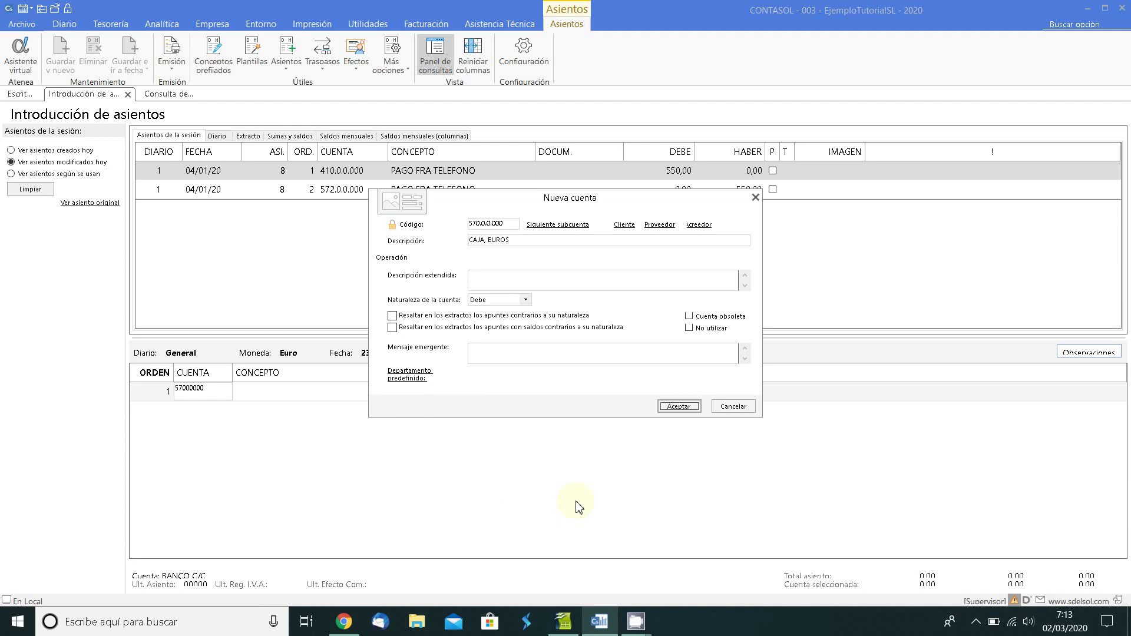
{"action": "left_click", "coordinate": [671, 408]}
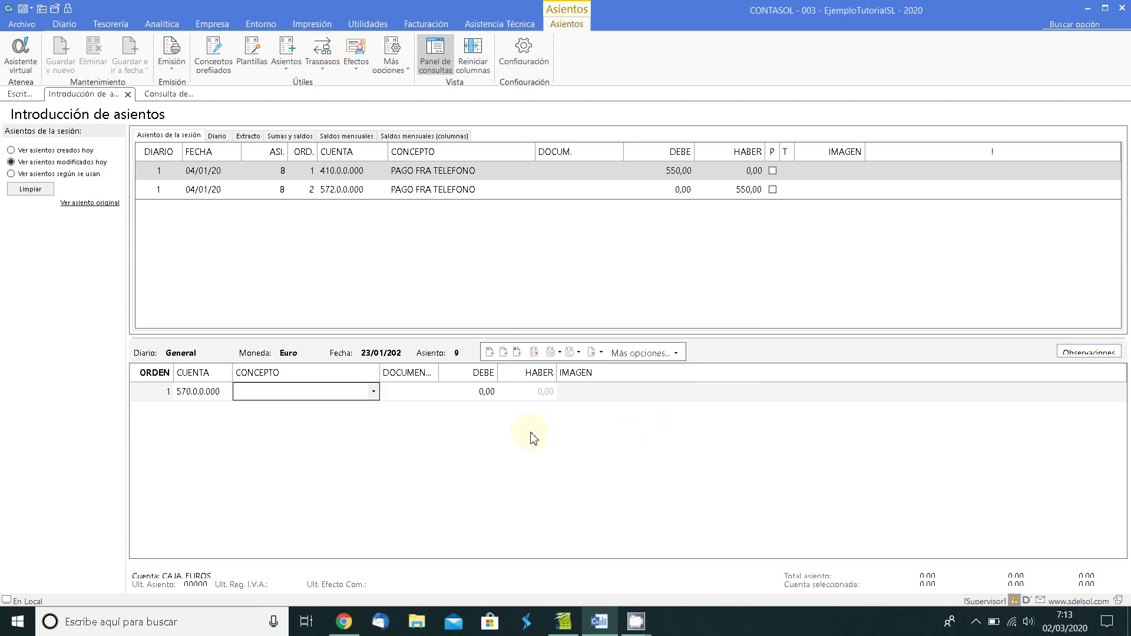
Step: Give the cash line the concept TRASPASO, leave the document blank and enter 1.500 in Debe
{"action": "type", "text": "TRASPASO"}
{"action": "key", "text": "Return"}
{"action": "key", "text": "Return"}
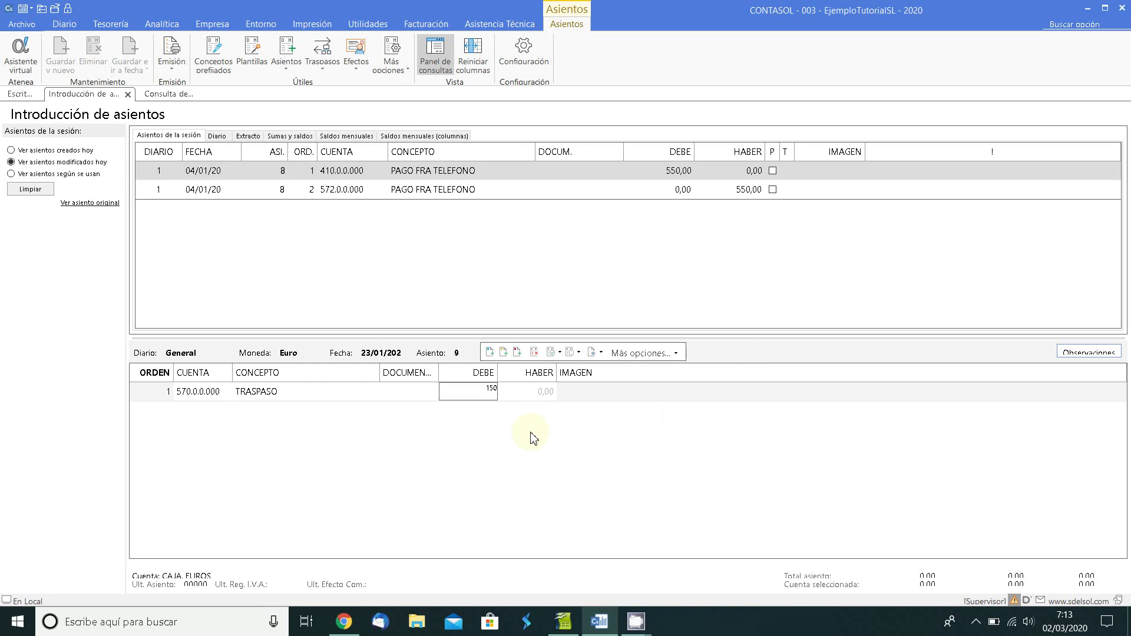
{"action": "key", "text": "Return"}
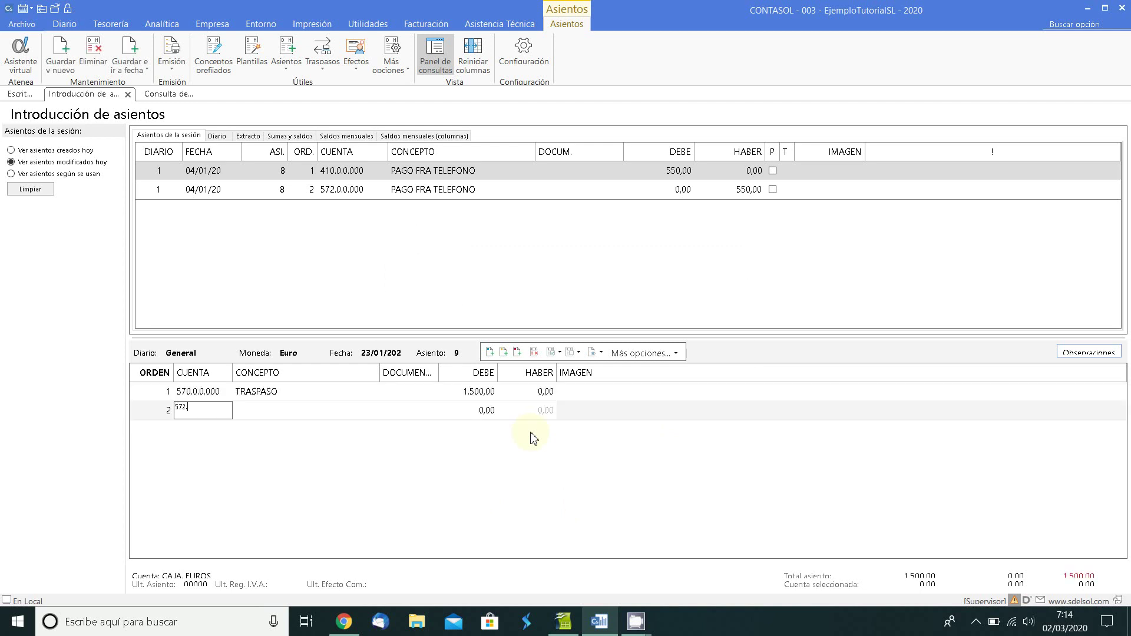
Step: Add the balancing TRASPASO line on bank account 572.0.0.000 with 1.500 in Haber, and save the cash withdrawal entry
{"action": "key", "text": "Return"}
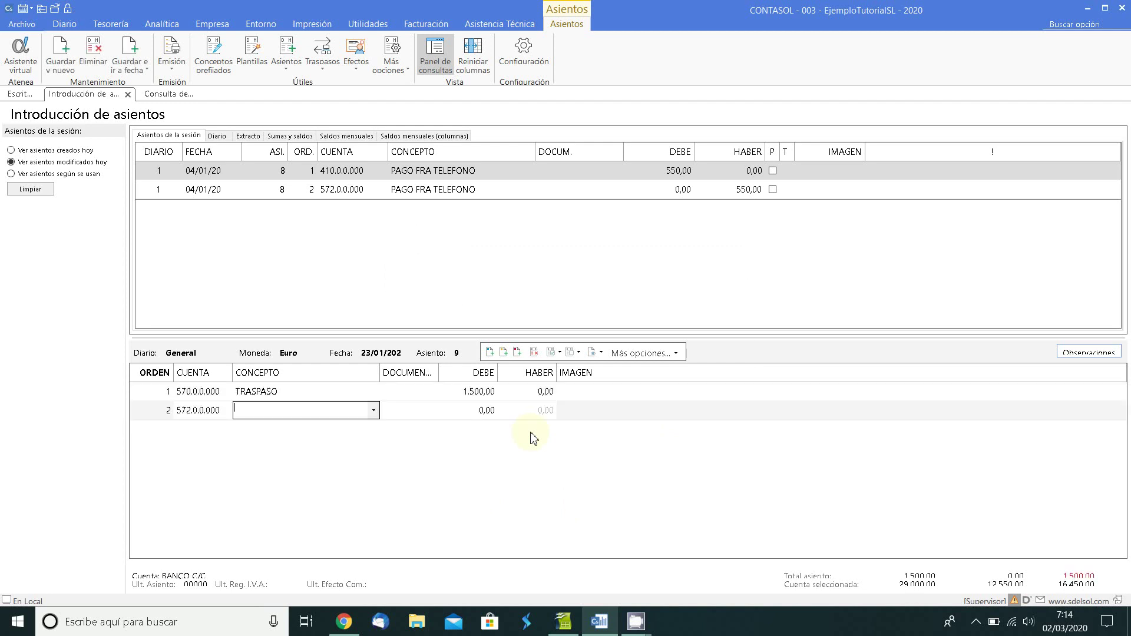
{"action": "key", "text": "Return"}
{"action": "key", "text": "Return"}
{"action": "key", "text": "Return"}
{"action": "key", "text": "Return"}
{"action": "key", "text": "Return"}
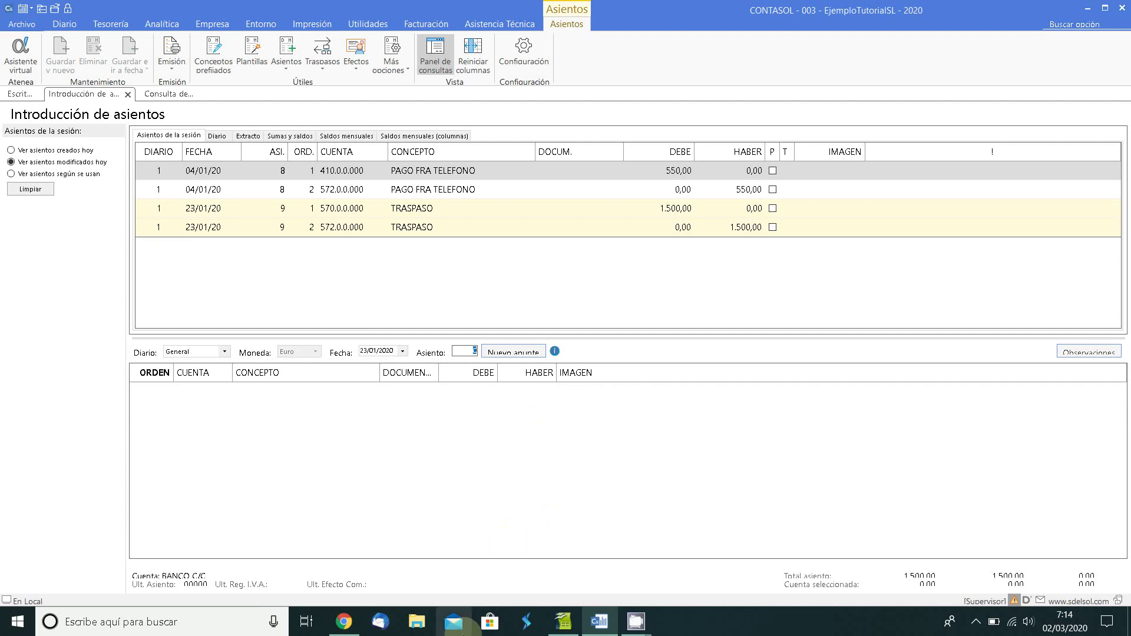
Step: Look up the customer transfer's date and amount in the Calc bank statement and on the exercise web page in Chrome
{"action": "left_click", "coordinate": [566, 624]}
{"action": "left_click", "coordinate": [109, 228]}
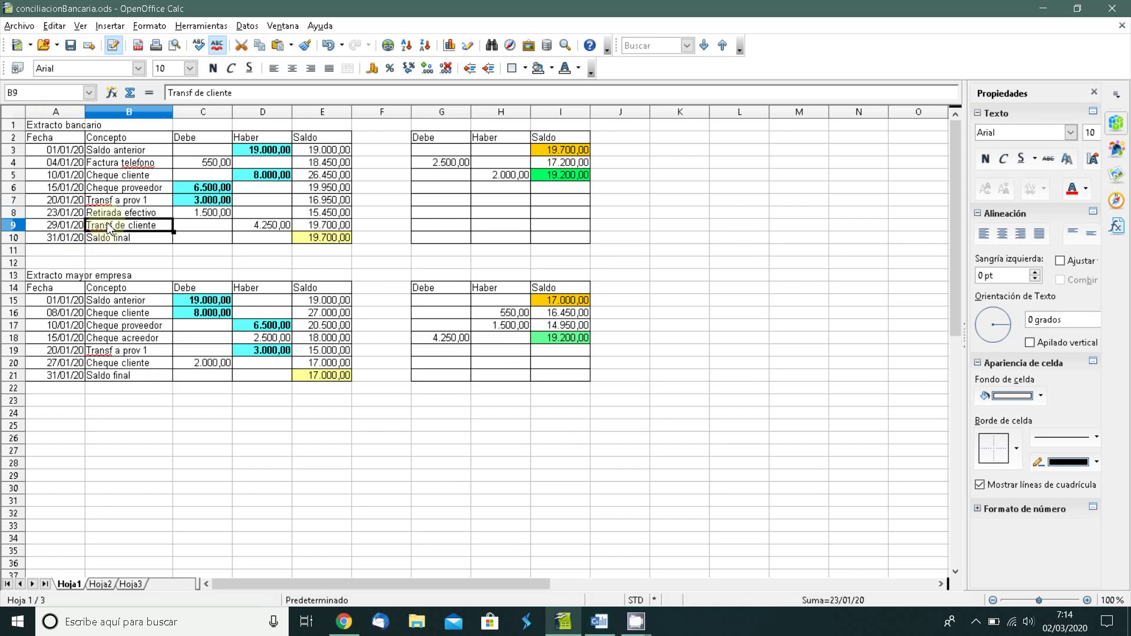
{"action": "left_click", "coordinate": [73, 226]}
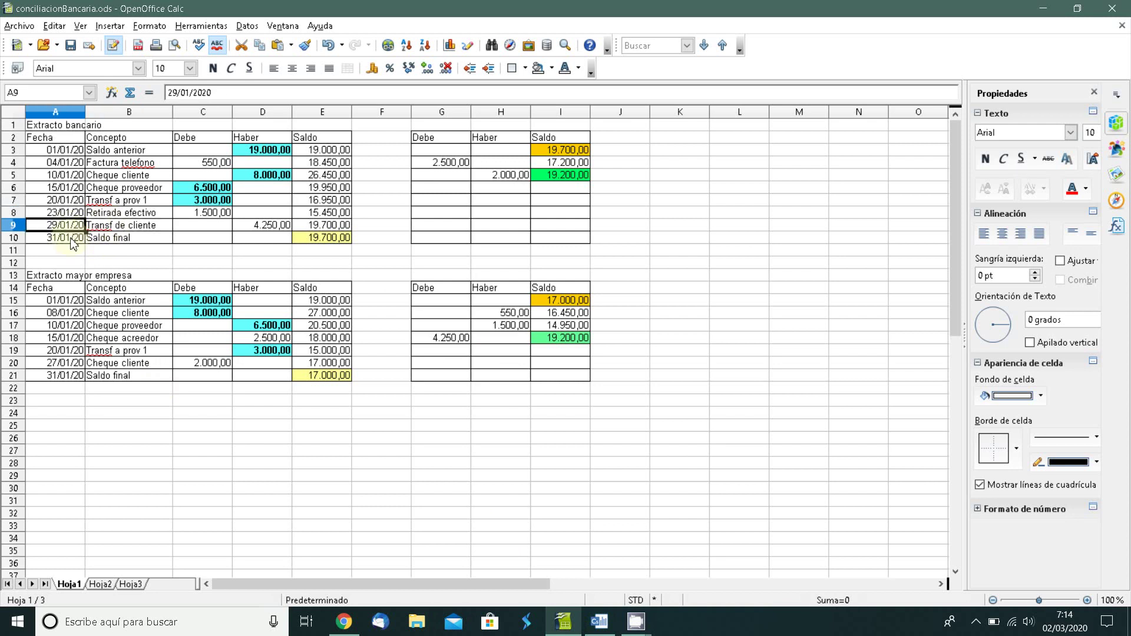
{"action": "left_click", "coordinate": [354, 623]}
{"action": "scroll", "coordinate": [270, 348], "scroll_direction": "down", "scroll_amount": 7}
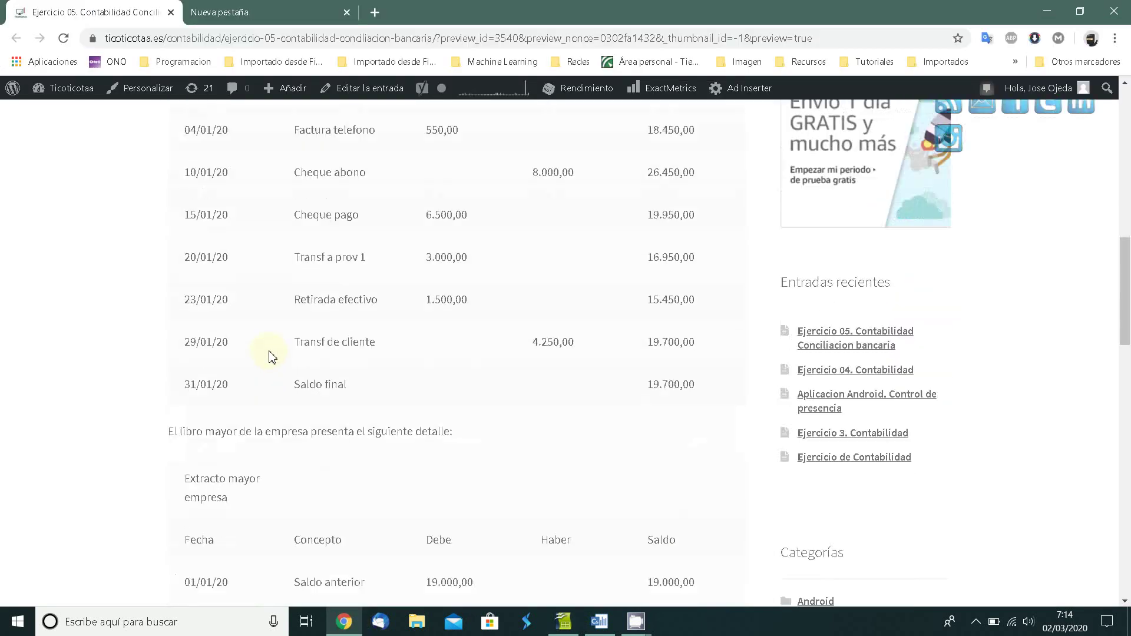
{"action": "scroll", "coordinate": [265, 353], "scroll_direction": "up", "scroll_amount": 3}
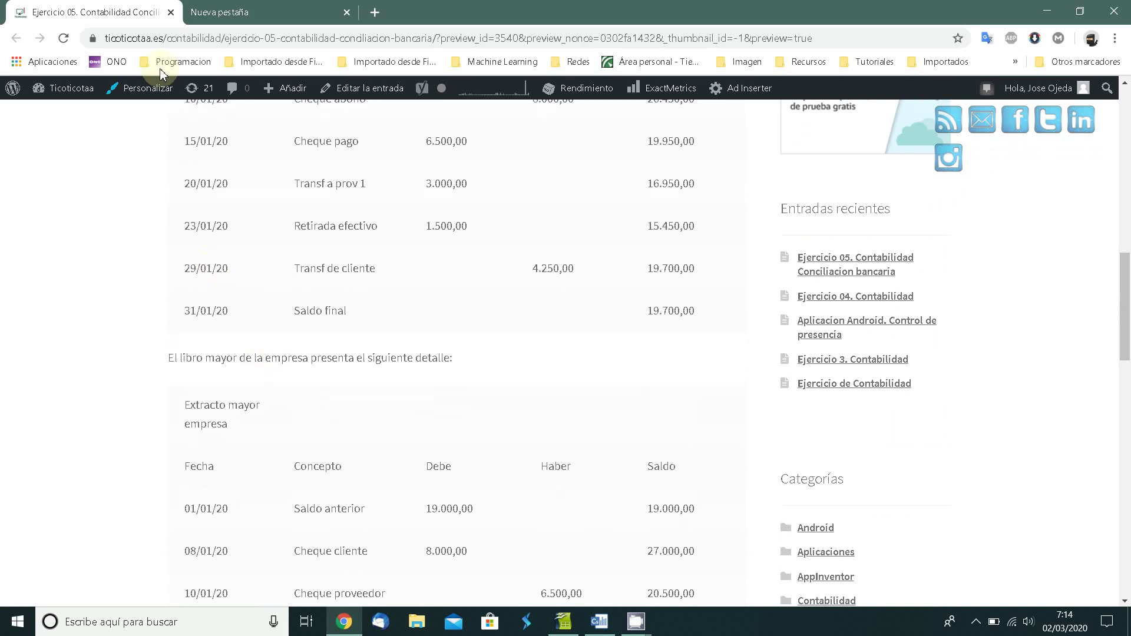
{"action": "left_click_drag", "start_coordinate": [208, 269], "coordinate": [583, 269]}
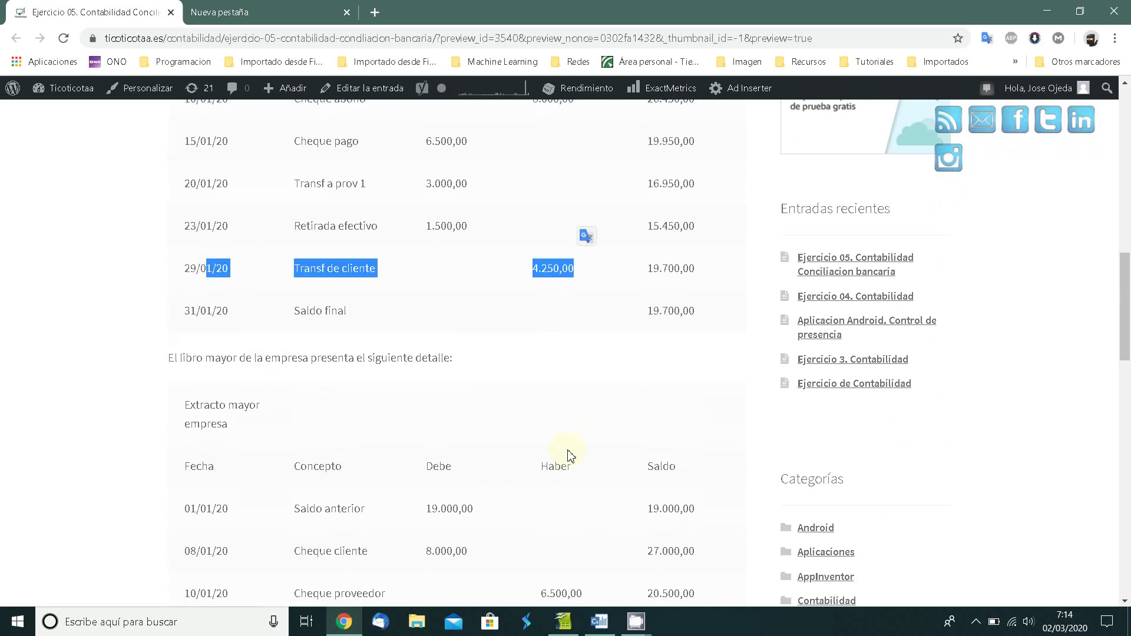
Step: Return to CONTASOL and start a new journal entry dated 29/01/2020
{"action": "left_click", "coordinate": [605, 626]}
{"action": "left_click", "coordinate": [397, 352]}
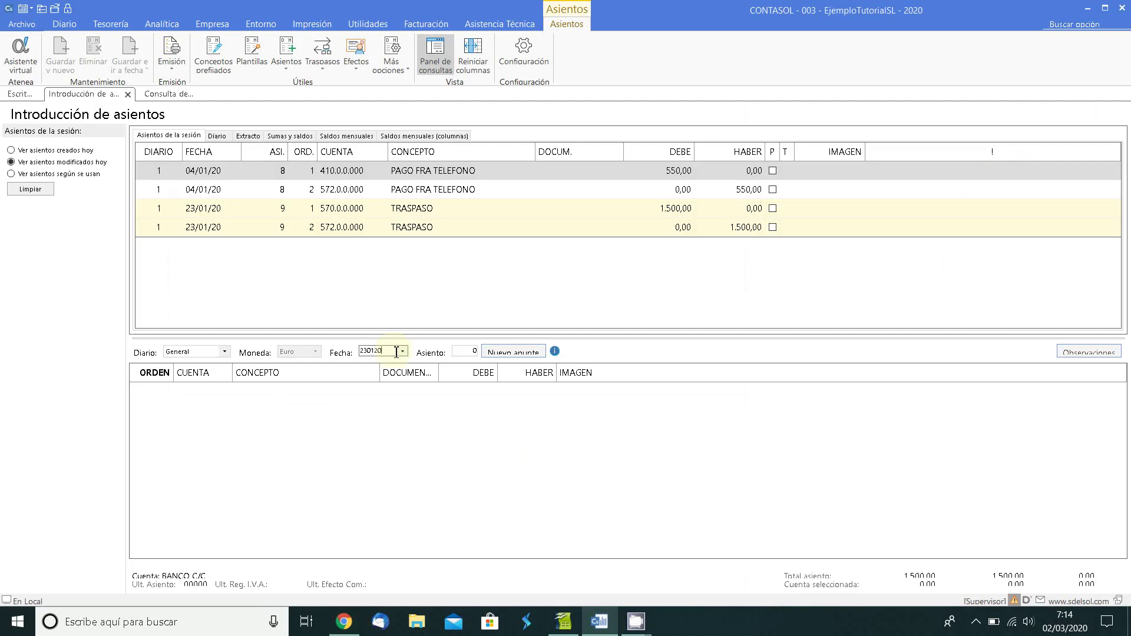
{"action": "double_click", "coordinate": [370, 353]}
{"action": "key", "text": "Return"}
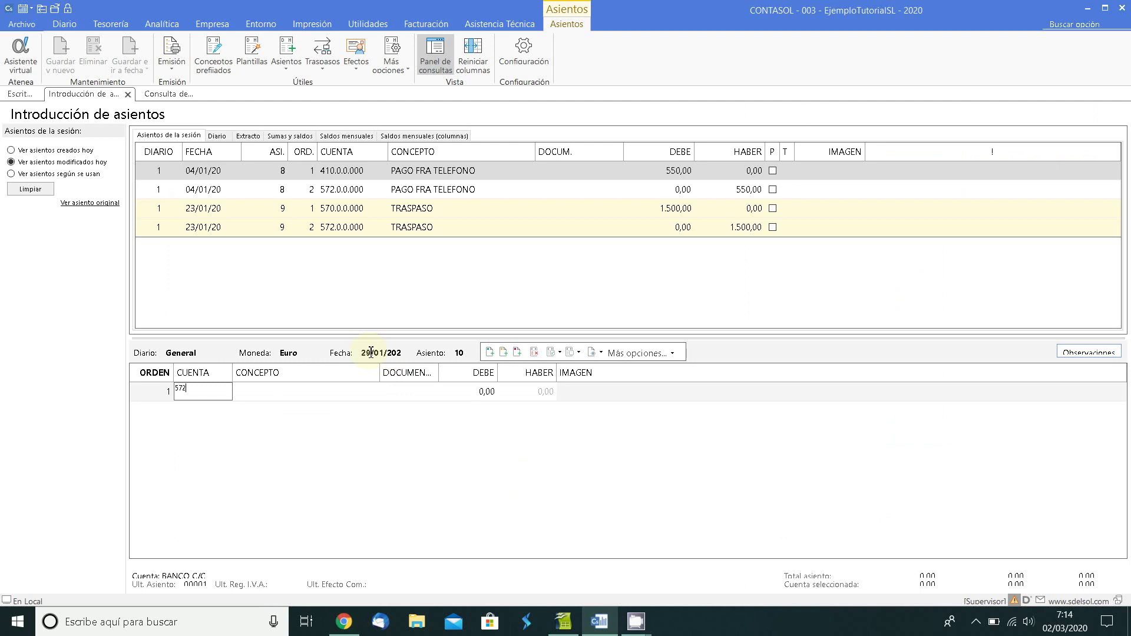
Step: Fill the first line with bank account 572.0.0.000, concept PAGO CLIENTE TRANSF and 4.250 in Debe
{"action": "type", "text": "572.0"}
{"action": "key", "text": "Return"}
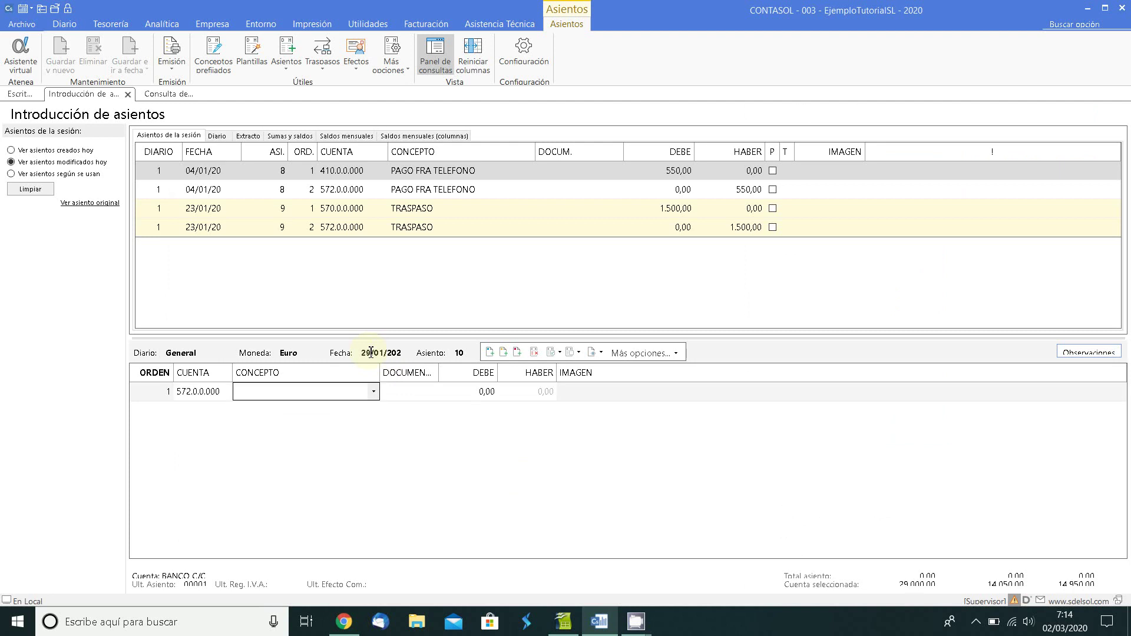
{"action": "type", "text": "PAGO CLIENTE TRANSF"}
{"action": "key", "text": "Return"}
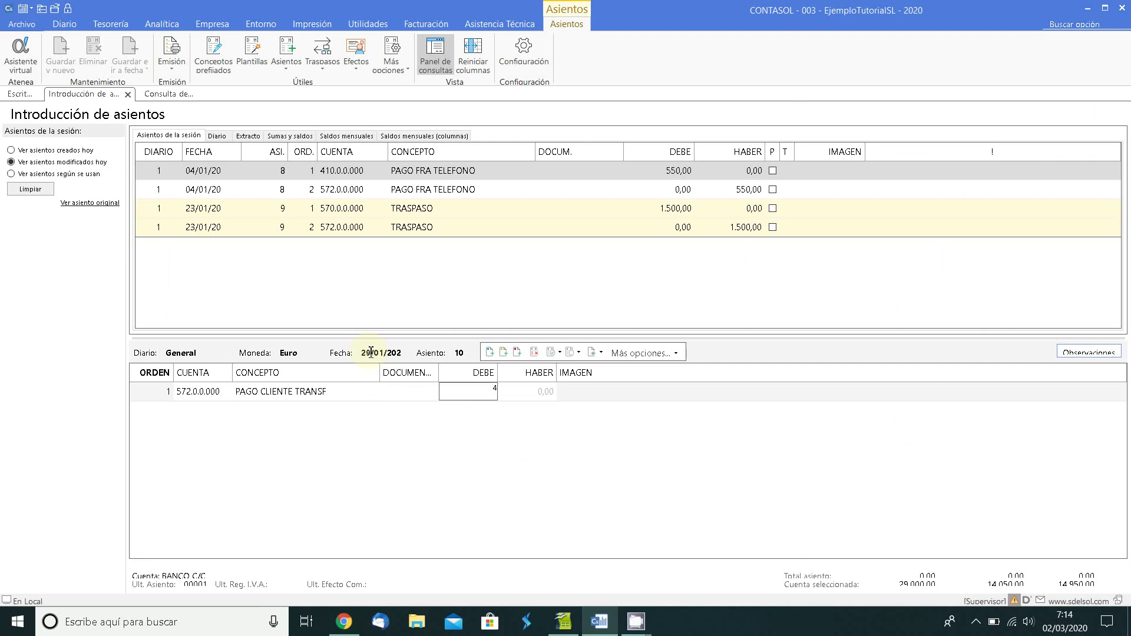
{"action": "key", "text": "Return"}
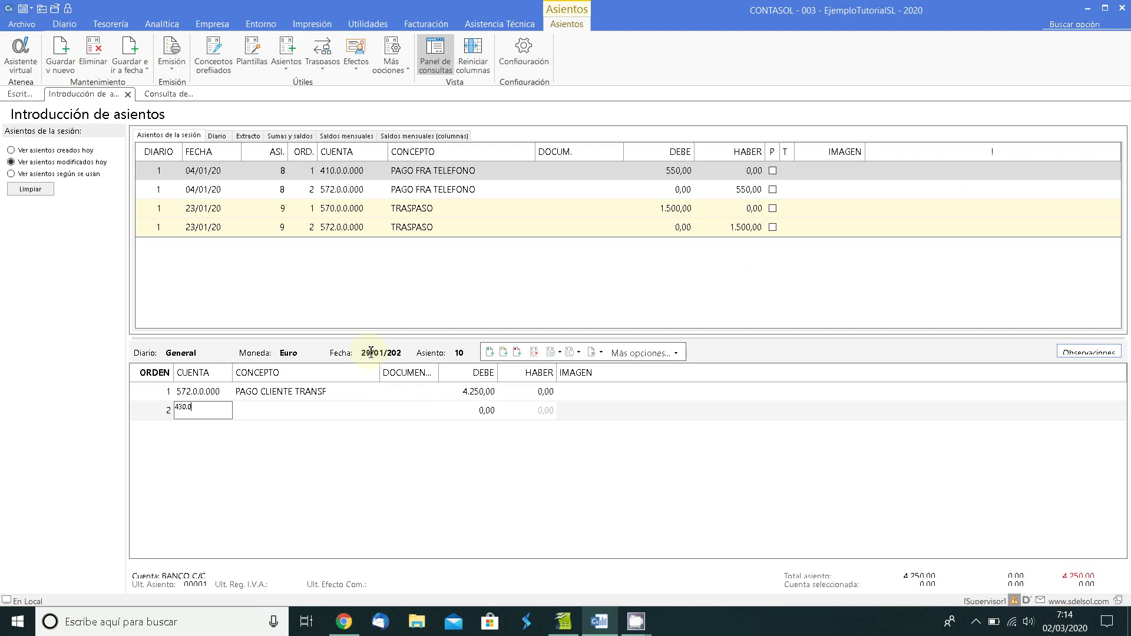
Step: Add the balancing line on customers account 430.0.0.000 with the same concept and 4.250 in Haber, and save the entry
{"action": "type", "text": "430.0"}
{"action": "key", "text": "Return"}
{"action": "key", "text": "plus"}
{"action": "key", "text": "Return"}
{"action": "key", "text": "Return"}
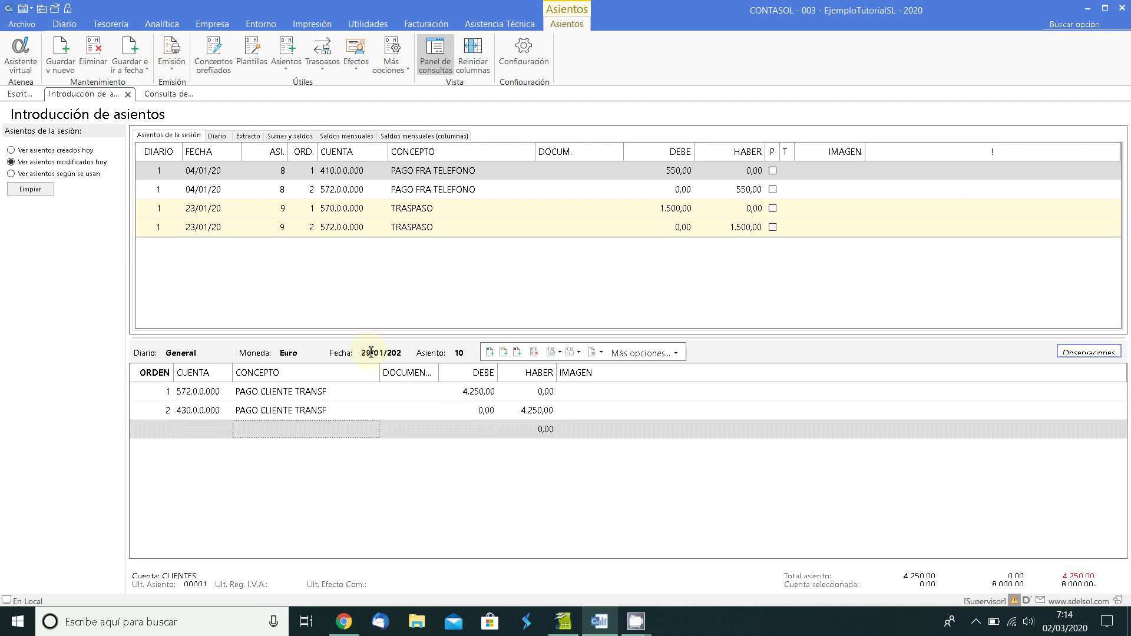
{"action": "key", "text": "Return"}
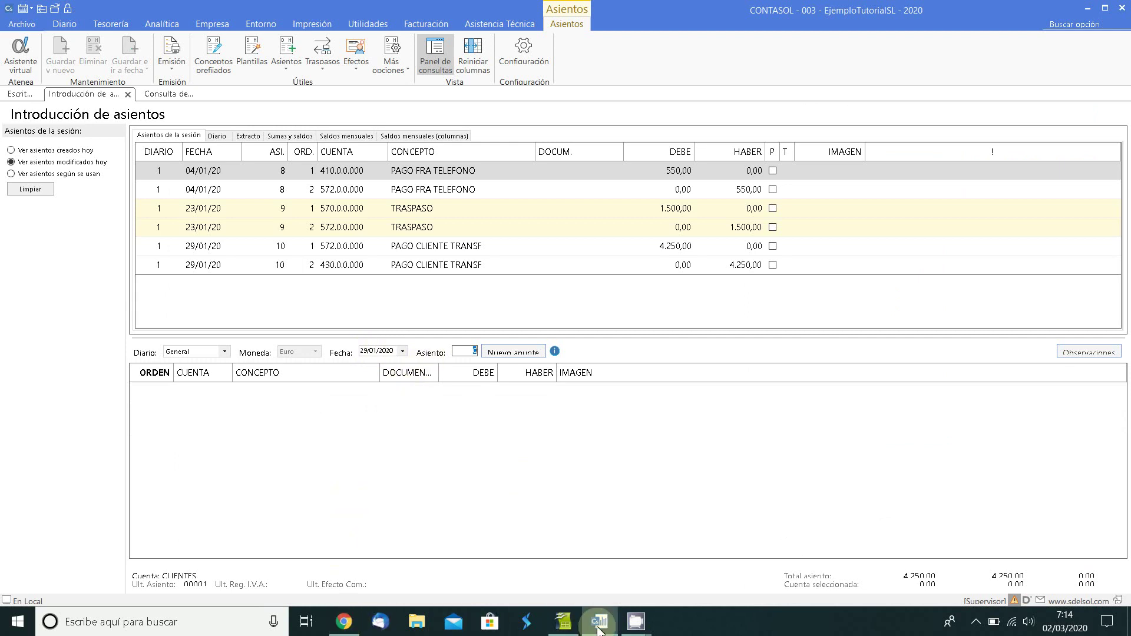
Step: Check the two reconciled balances in the Calc sheet, and bring up the exercise web page in Chrome
{"action": "left_click", "coordinate": [569, 622]}
{"action": "left_click", "coordinate": [565, 337]}
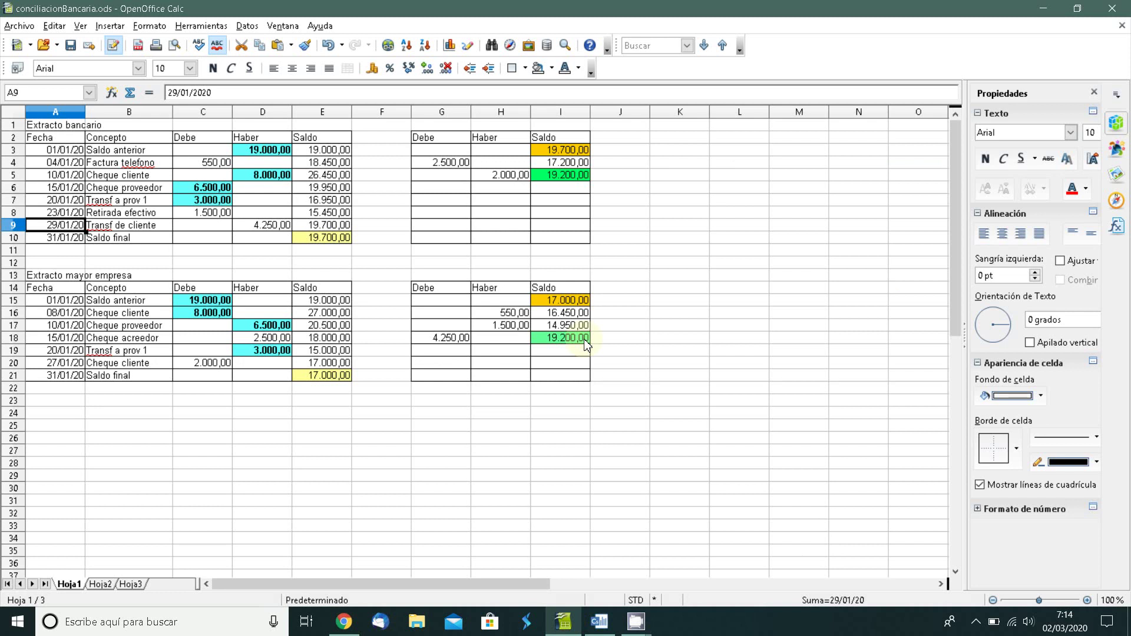
{"action": "left_click", "coordinate": [560, 175]}
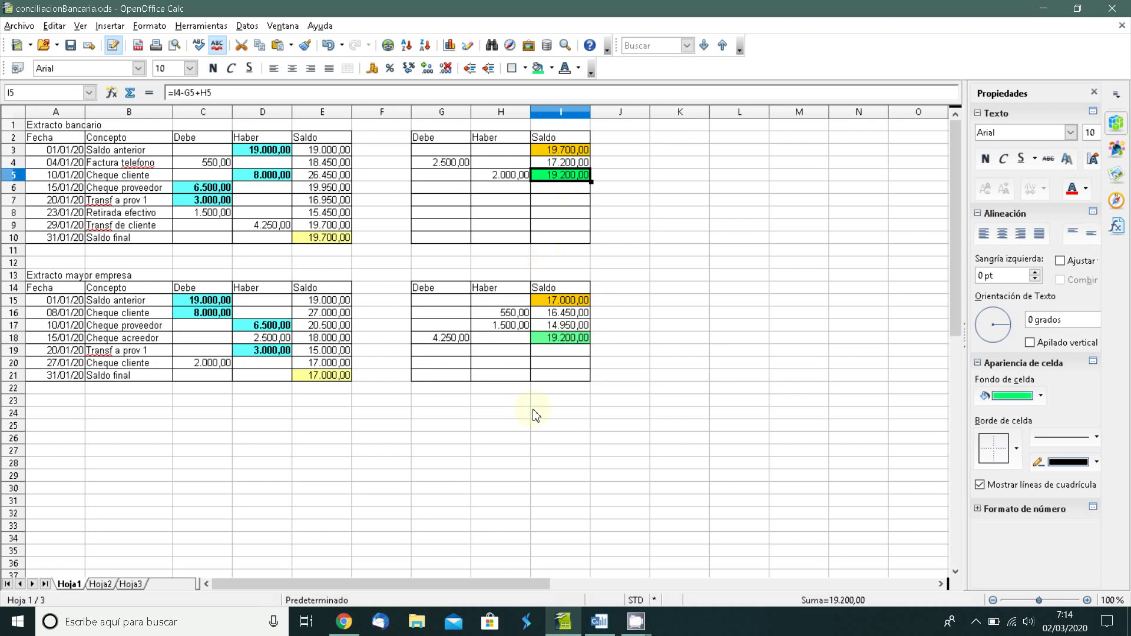
{"action": "left_click", "coordinate": [343, 621]}
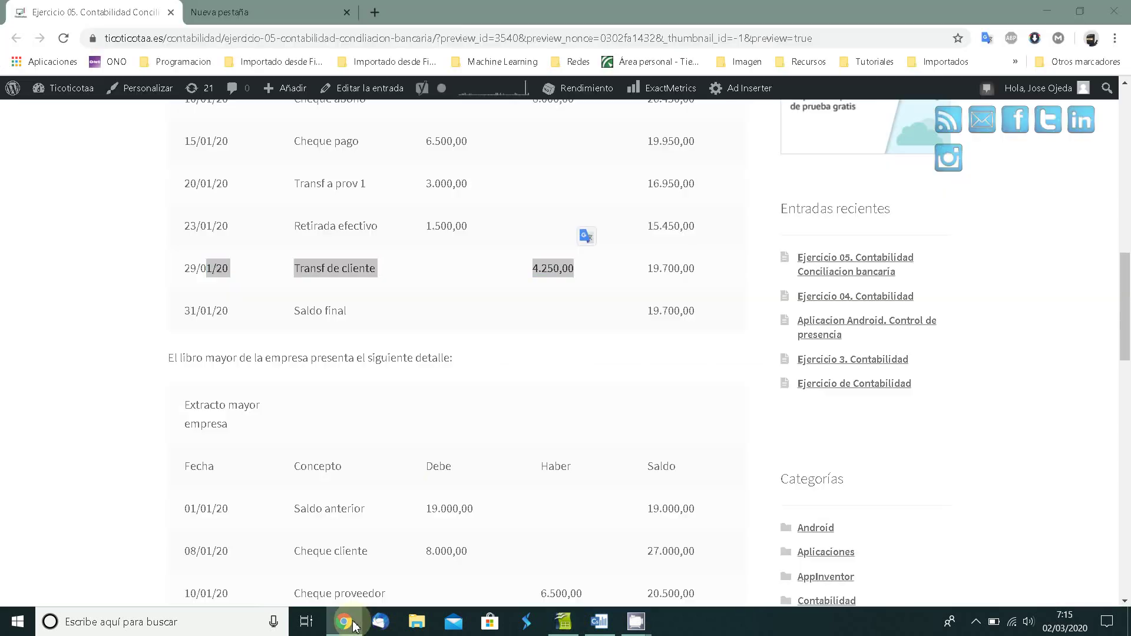
Step: In CONTASOL, display the ledger extract of bank account 572.0.0.000 and review its final balance and posted movements
{"action": "left_click", "coordinate": [599, 622]}
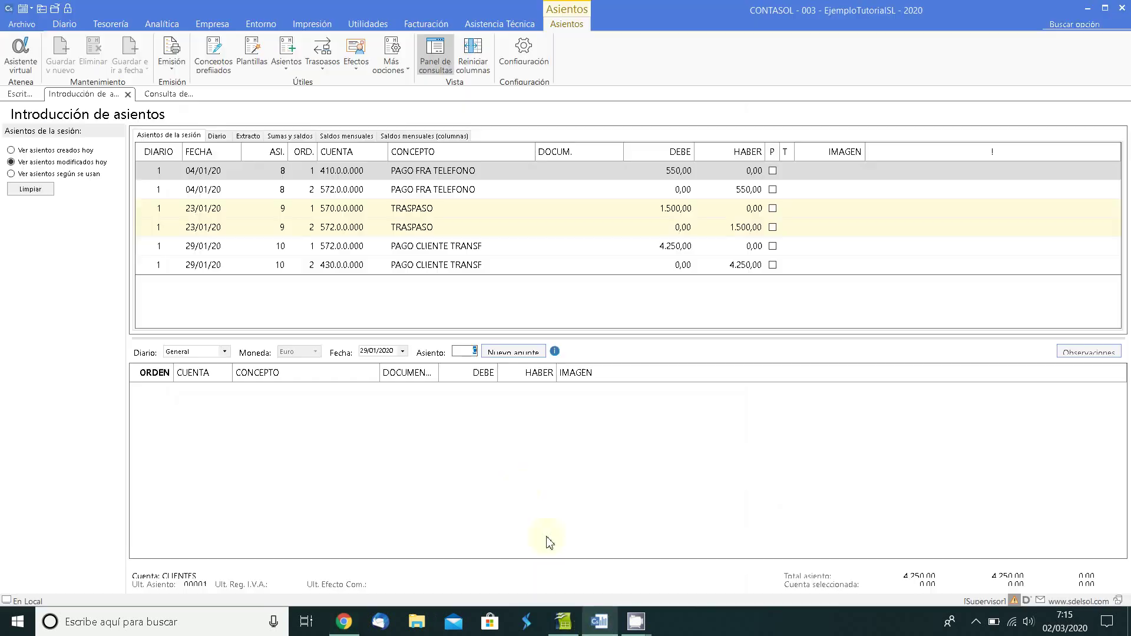
{"action": "left_click", "coordinate": [248, 136]}
{"action": "left_click", "coordinate": [94, 247]}
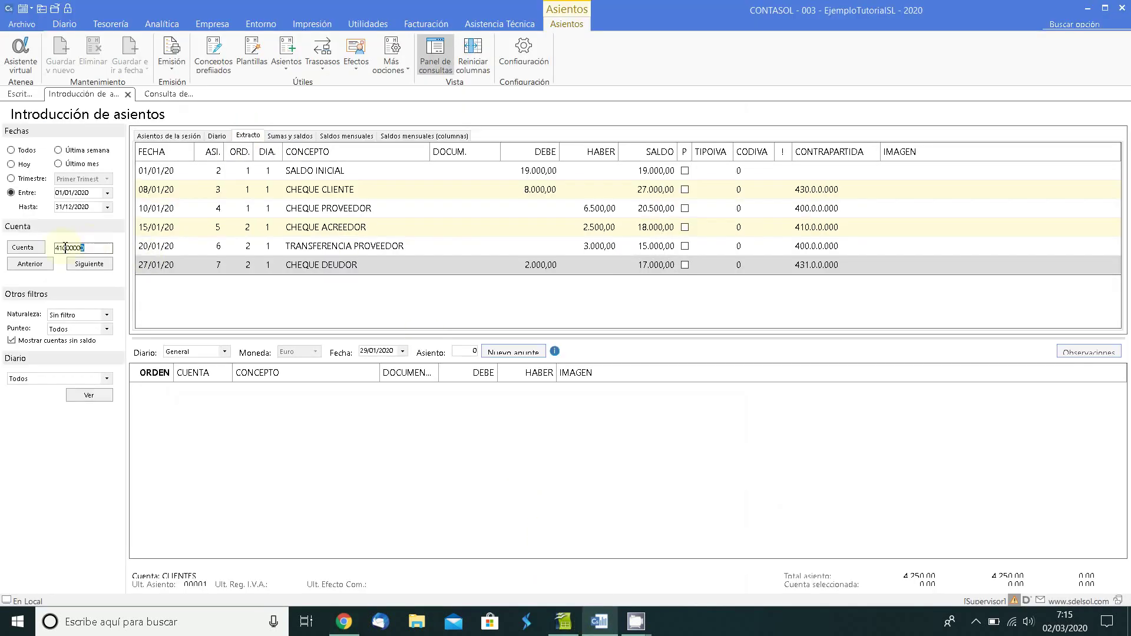
{"action": "left_click_drag", "start_coordinate": [66, 247], "coordinate": [26, 243]}
{"action": "type", "text": "572.0"}
{"action": "key", "text": "Return"}
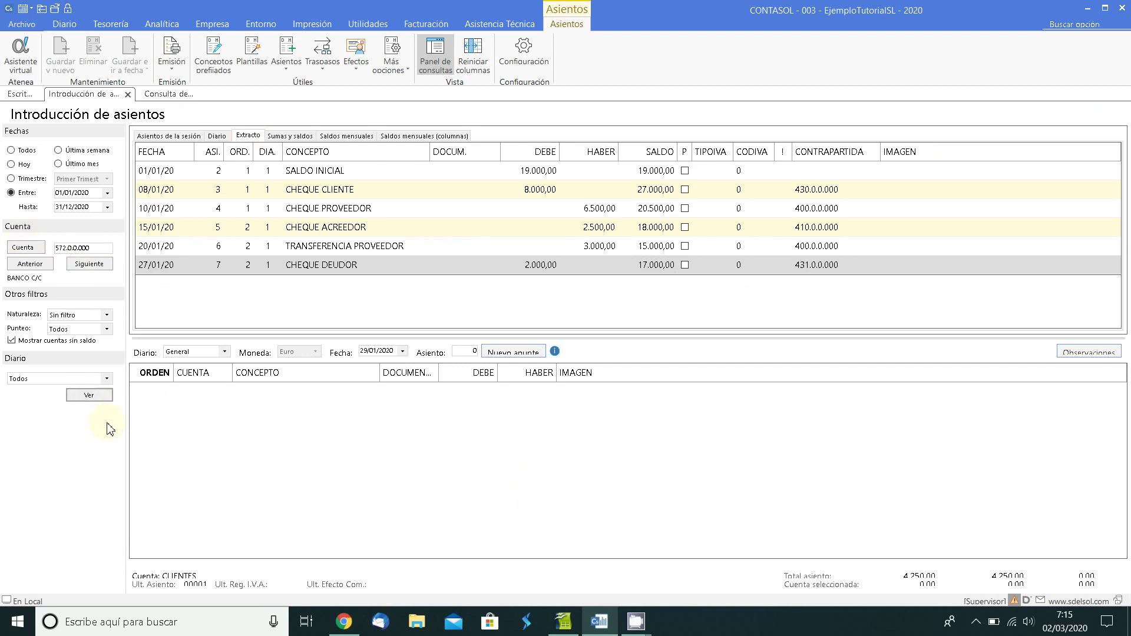
{"action": "left_click", "coordinate": [89, 395]}
{"action": "left_click", "coordinate": [666, 323]}
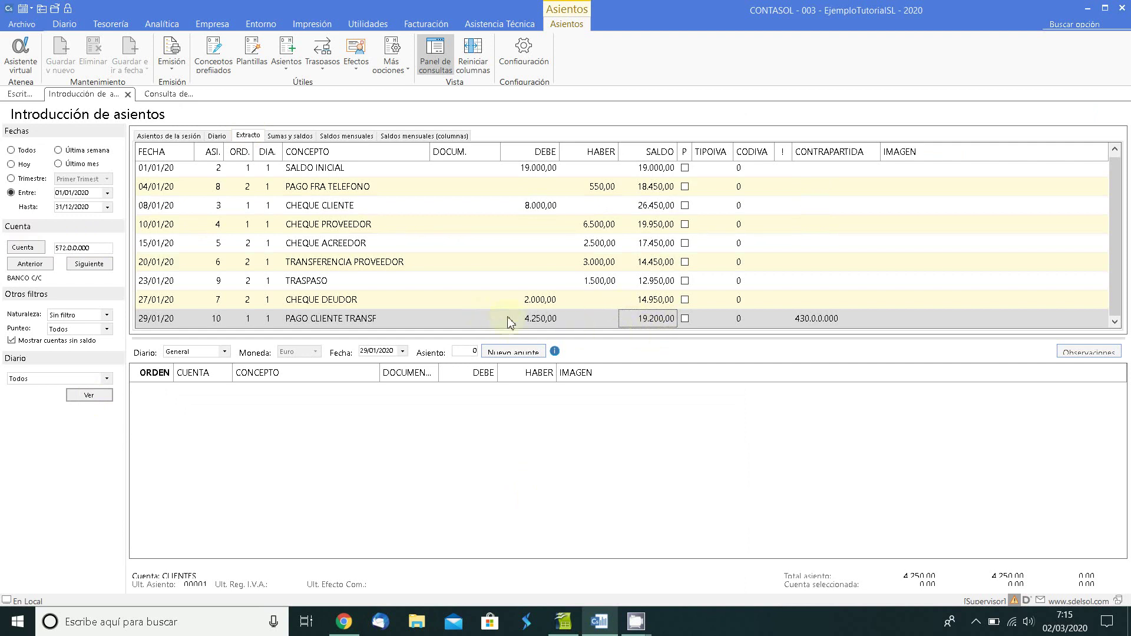
{"action": "left_click", "coordinate": [325, 231]}
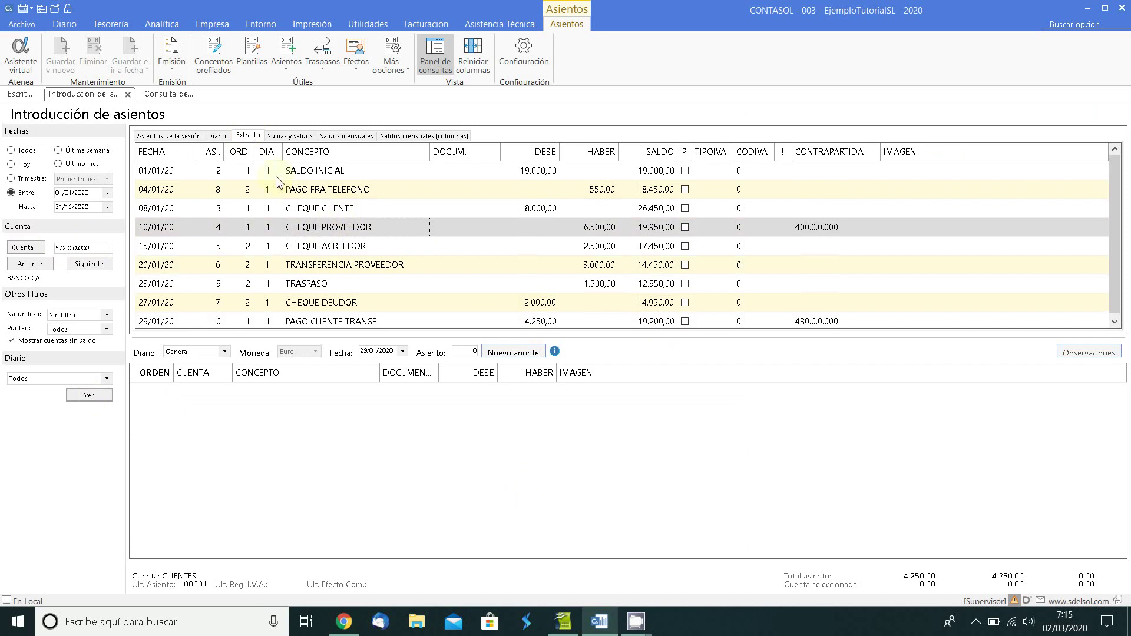
{"action": "left_click", "coordinate": [297, 191]}
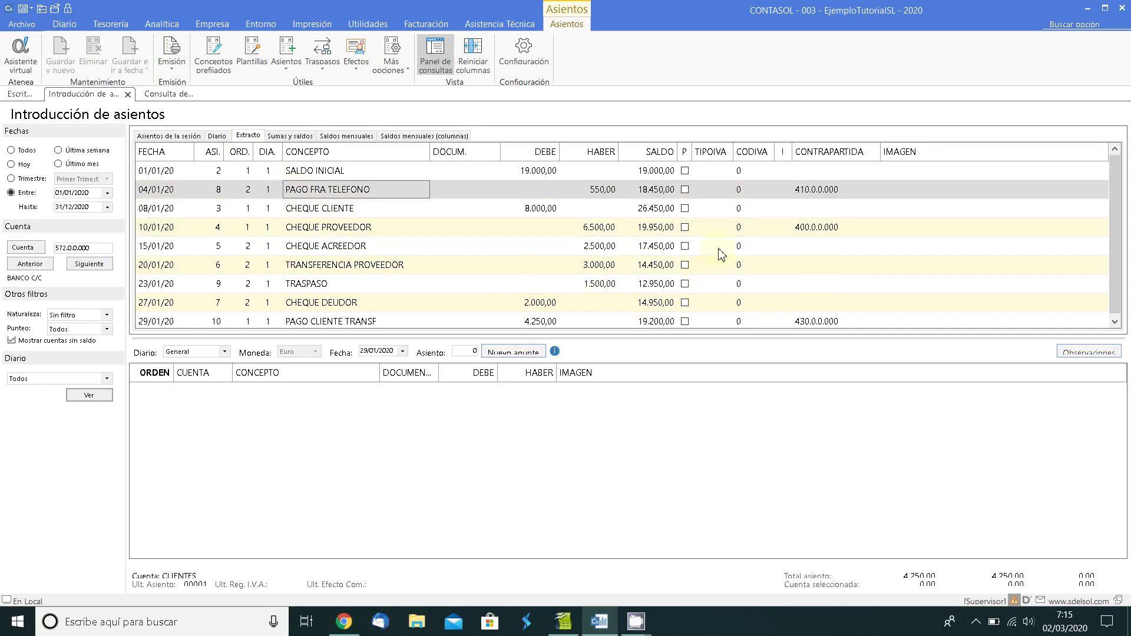
Step: Review the bank statement table A2:E10 in the Calc sheet, and return to the bank account extract in CONTASOL
{"action": "key", "text": "alt+Tab"}
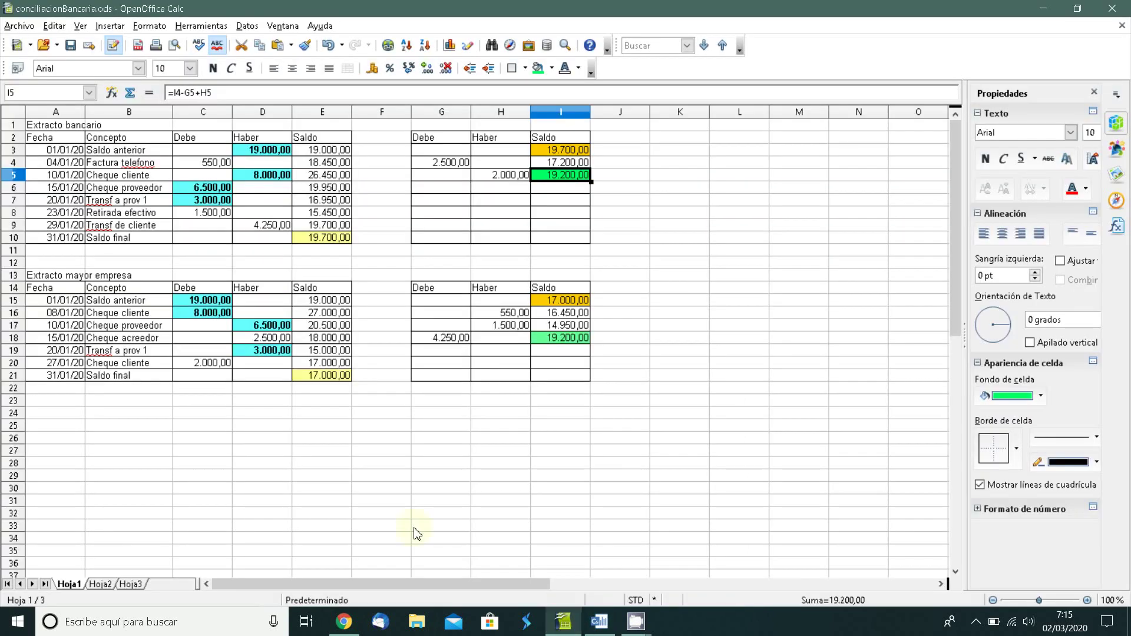
{"action": "left_click", "coordinate": [57, 139]}
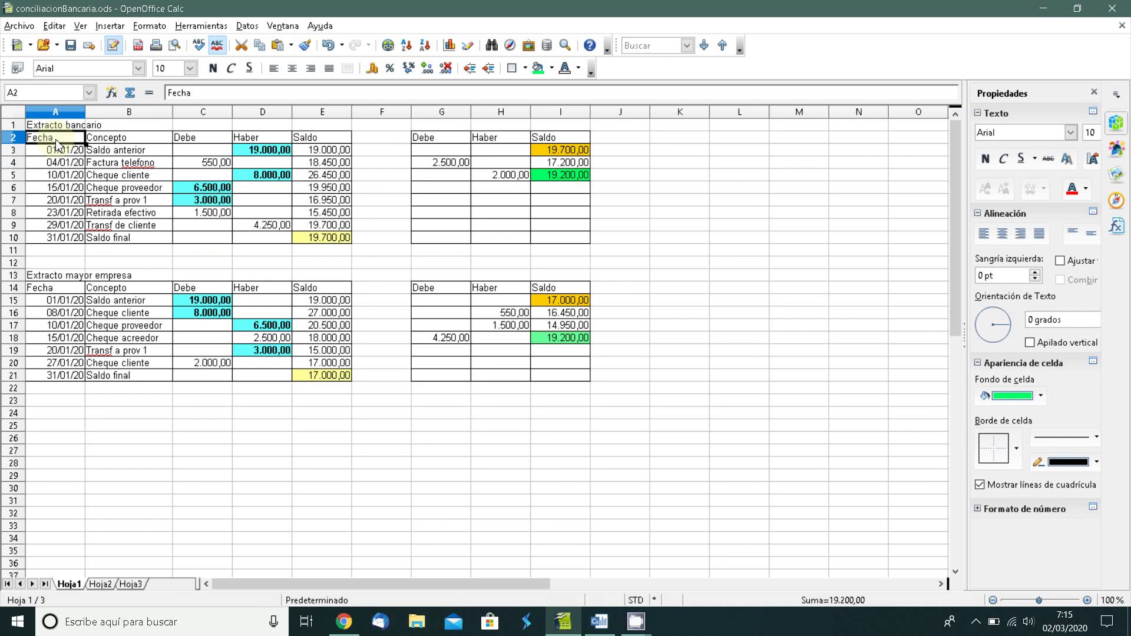
{"action": "left_click_drag", "start_coordinate": [57, 142], "coordinate": [321, 238]}
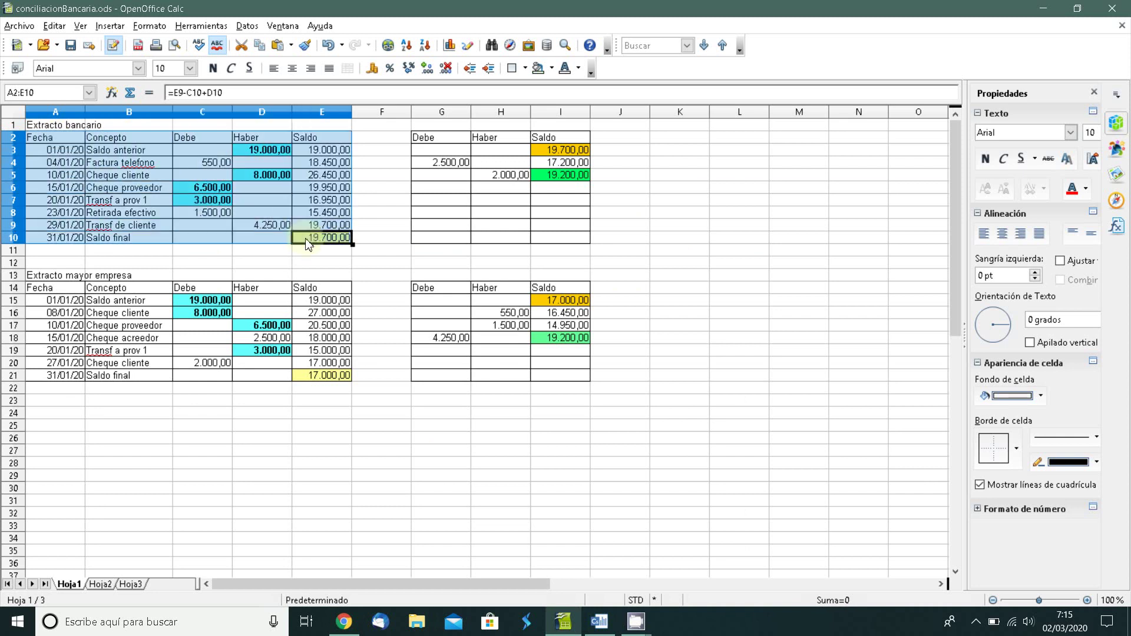
{"action": "left_click", "coordinate": [600, 621]}
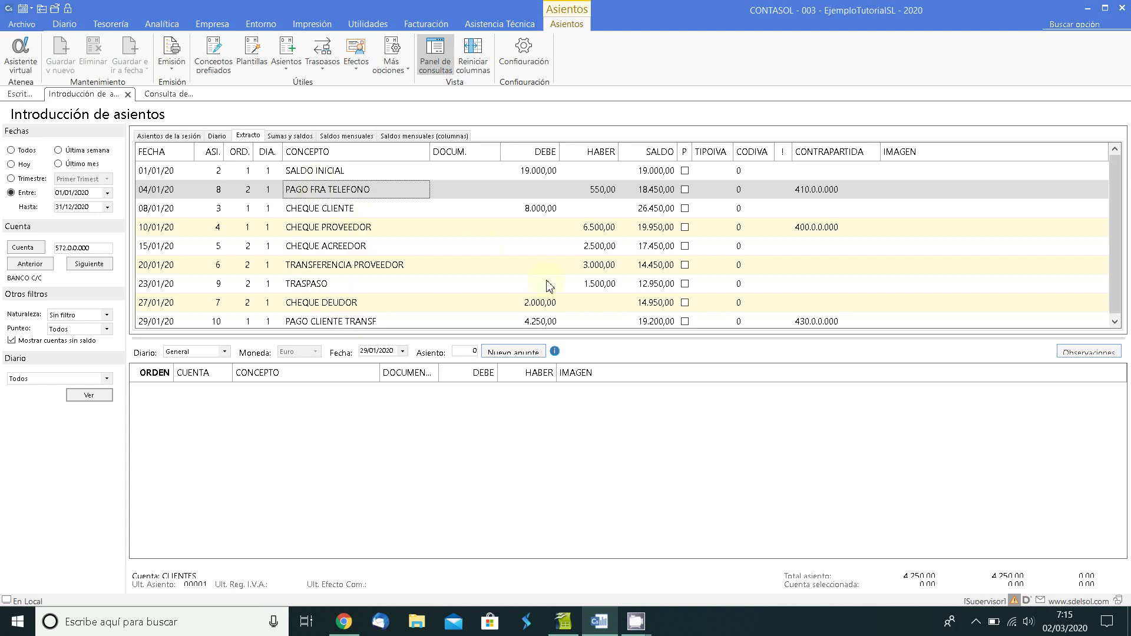
Step: Mark every movement in the bank account extract as reconciled, from SALDO INICIAL to PAGO CLIENTE TRANSF
{"action": "left_click", "coordinate": [684, 171]}
{"action": "left_click", "coordinate": [685, 190]}
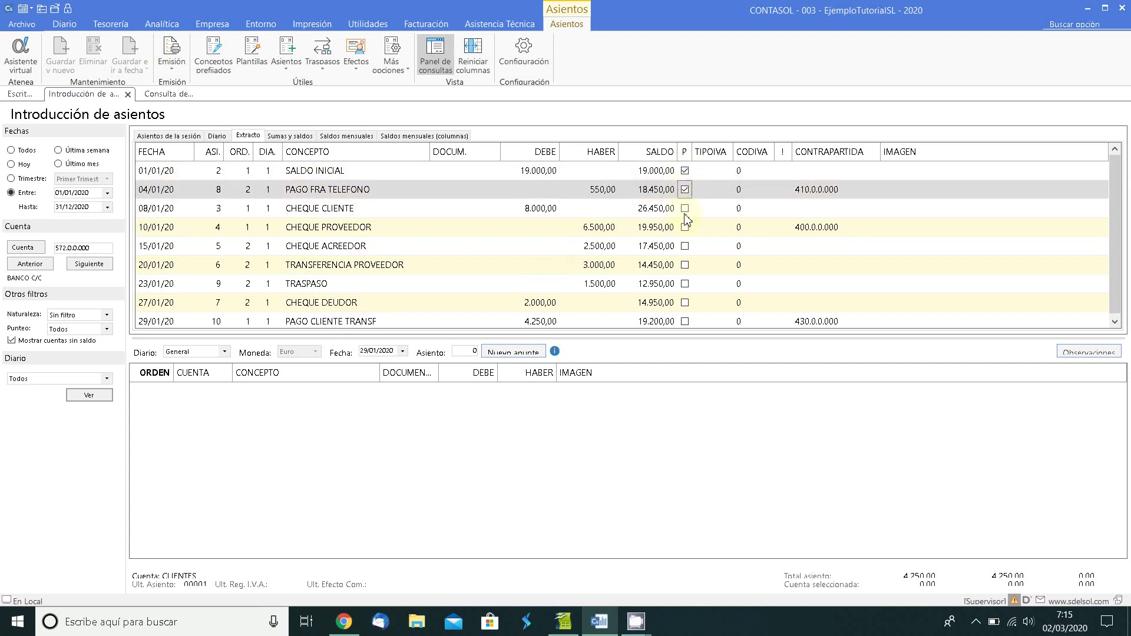
{"action": "left_click", "coordinate": [685, 214]}
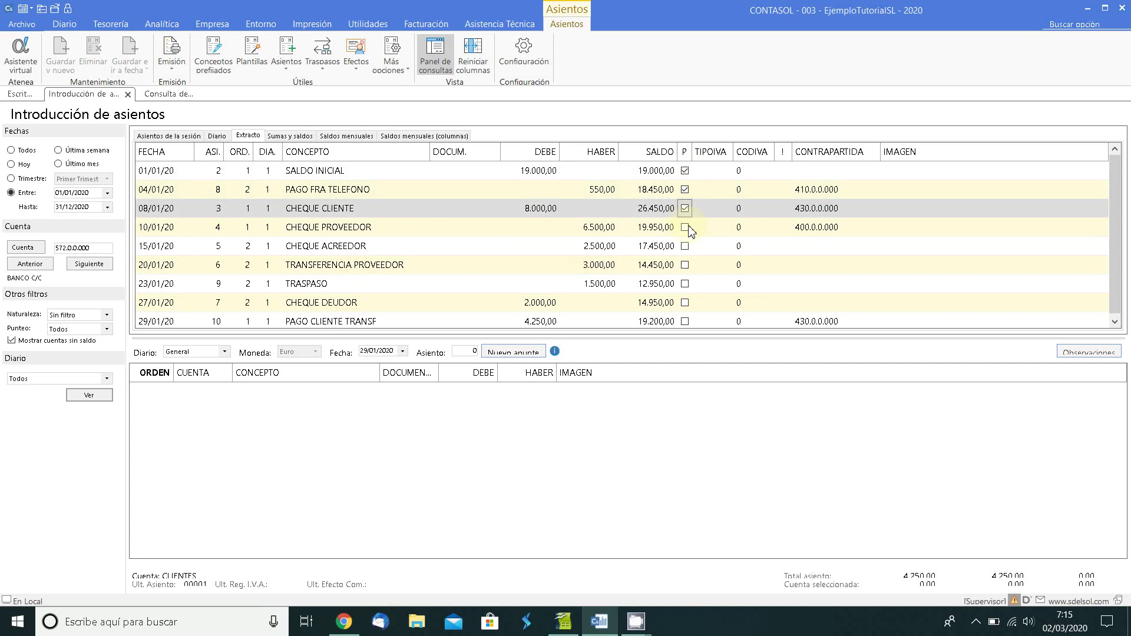
{"action": "left_click", "coordinate": [687, 228]}
{"action": "left_click", "coordinate": [685, 247]}
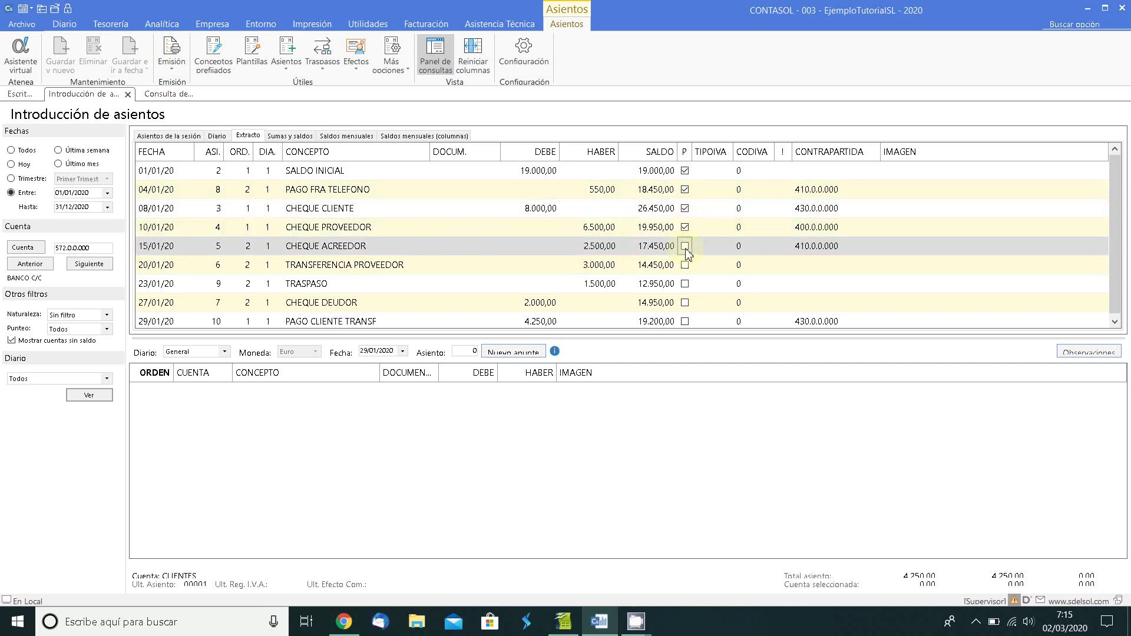
{"action": "left_click", "coordinate": [686, 266]}
{"action": "left_click", "coordinate": [685, 285]}
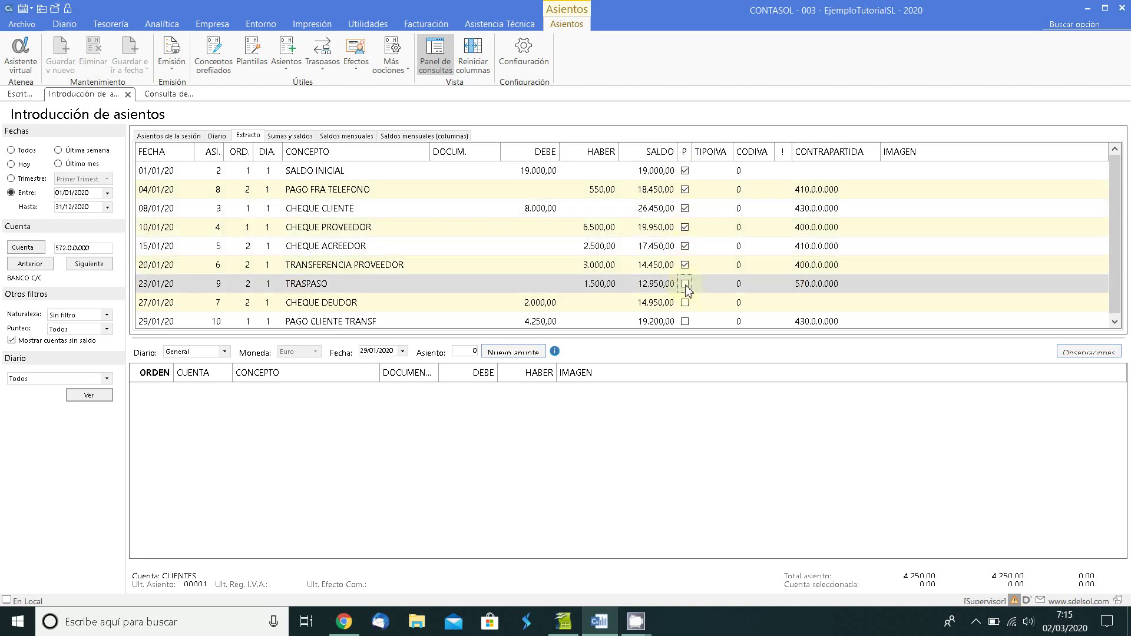
{"action": "left_click", "coordinate": [686, 303]}
{"action": "left_click", "coordinate": [688, 322]}
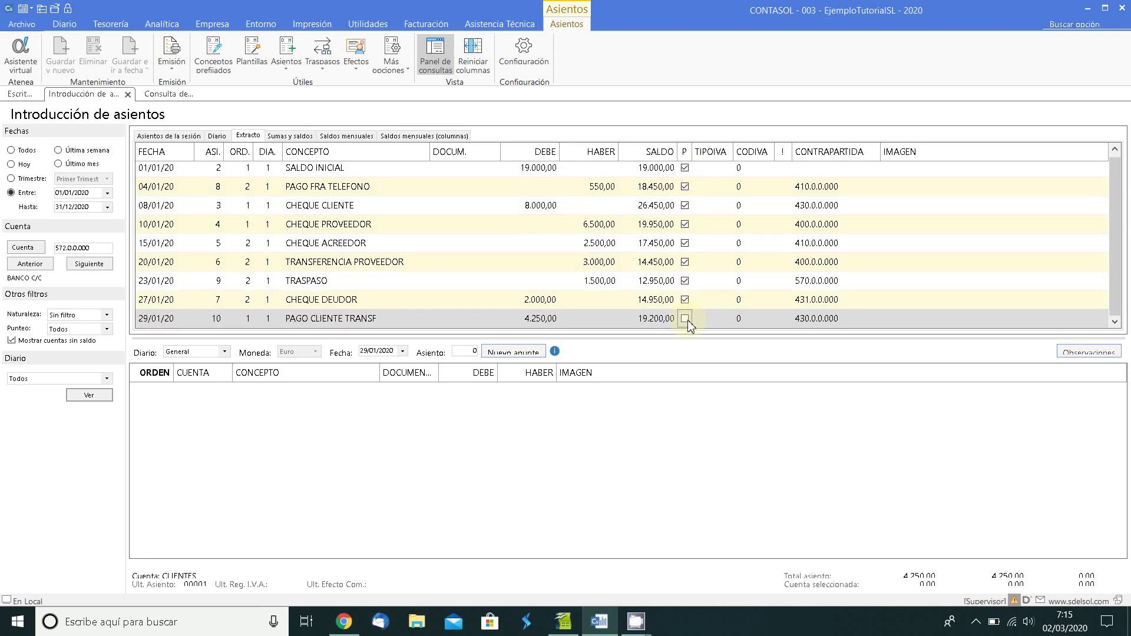
Step: Unmark the TRASPASO and CHEQUE PROVEEDOR movements, and filter the extract by Punteo to Sin puntear
{"action": "left_click", "coordinate": [688, 284]}
{"action": "left_click", "coordinate": [686, 226]}
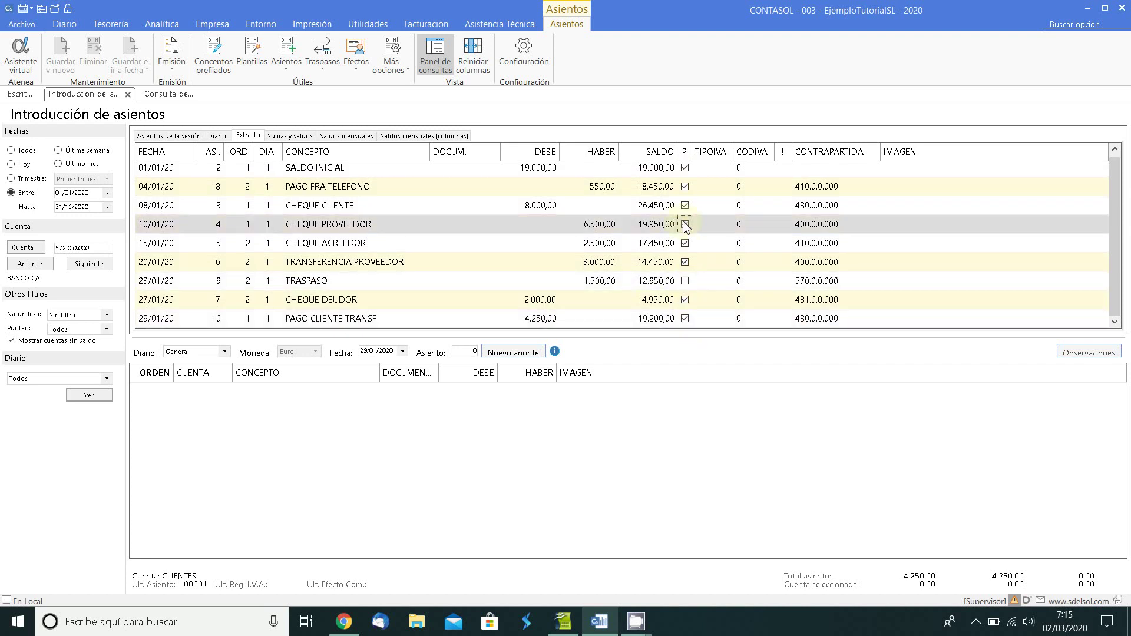
{"action": "left_click", "coordinate": [63, 329]}
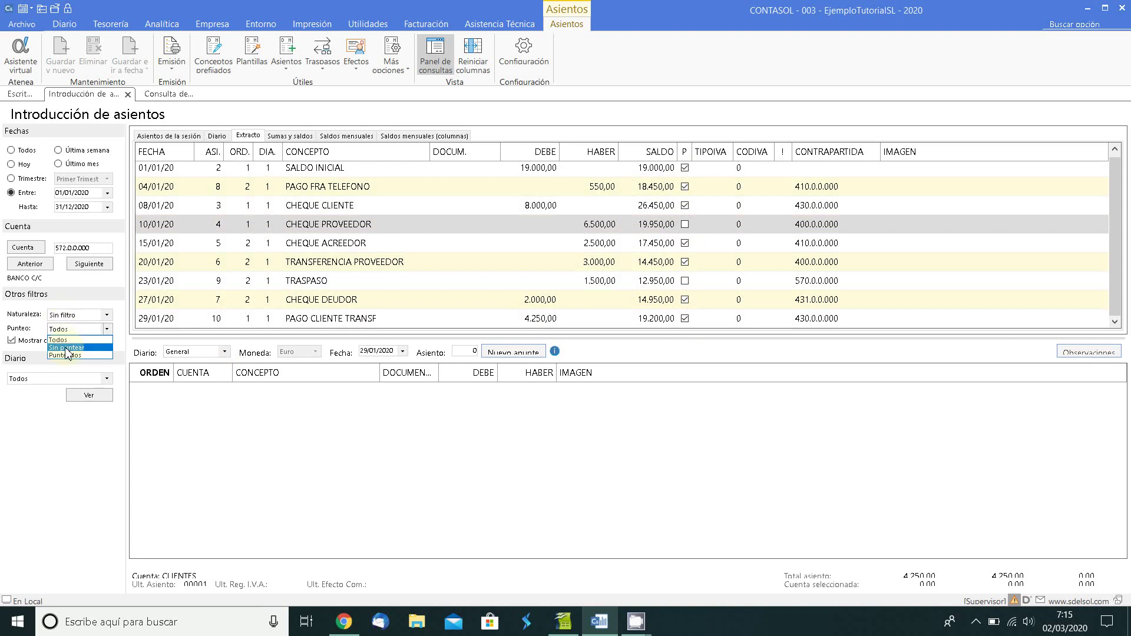
{"action": "left_click", "coordinate": [66, 348]}
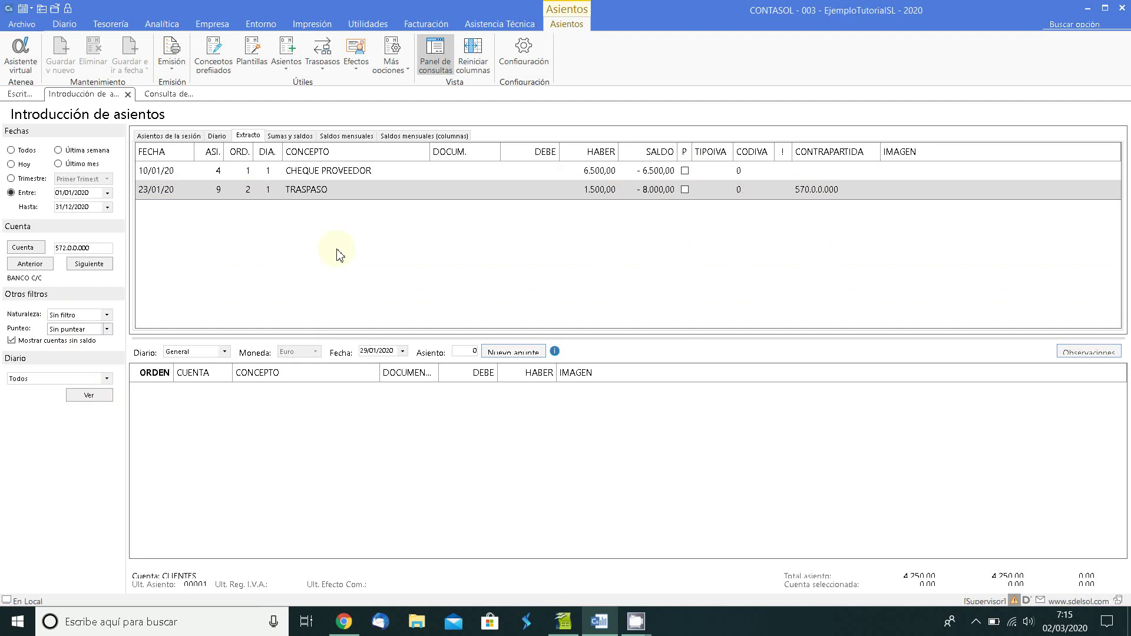
Step: Mark the CHEQUE PROVEEDOR movement as reconciled, and mark and unmark the TRASPASO movement
{"action": "left_click", "coordinate": [298, 189]}
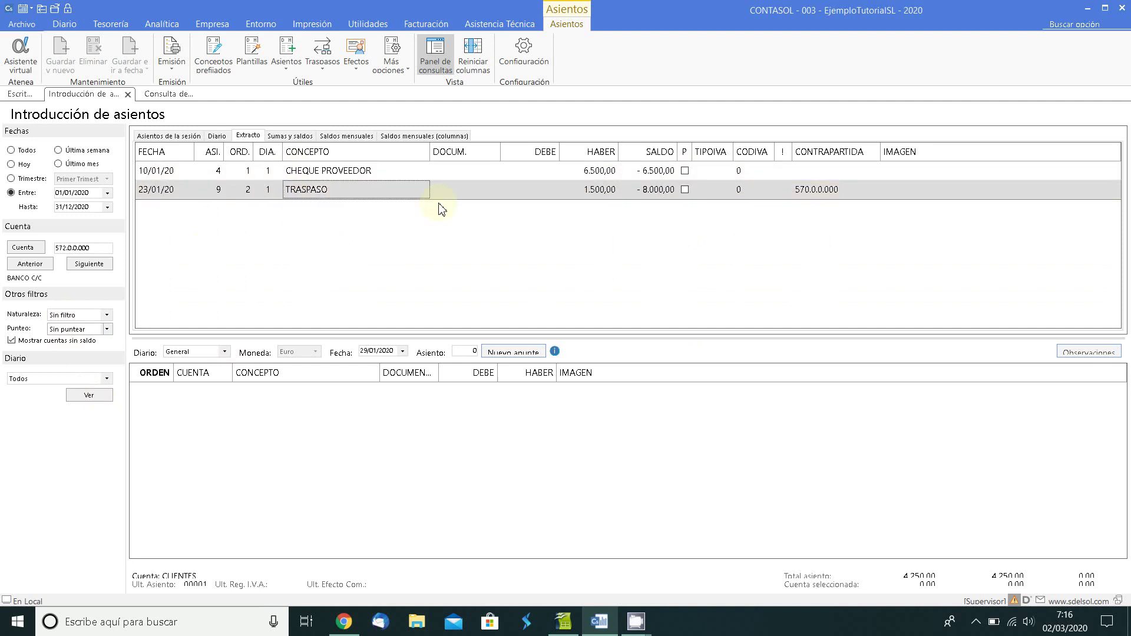
{"action": "left_click", "coordinate": [686, 190]}
{"action": "left_click", "coordinate": [685, 171]}
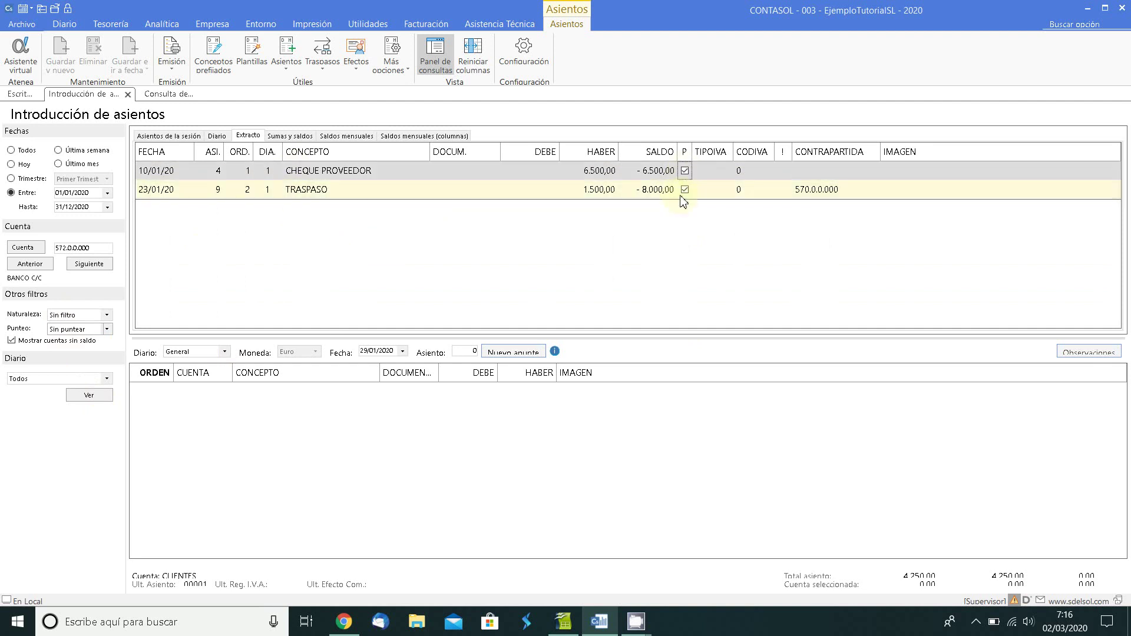
{"action": "left_click", "coordinate": [685, 190]}
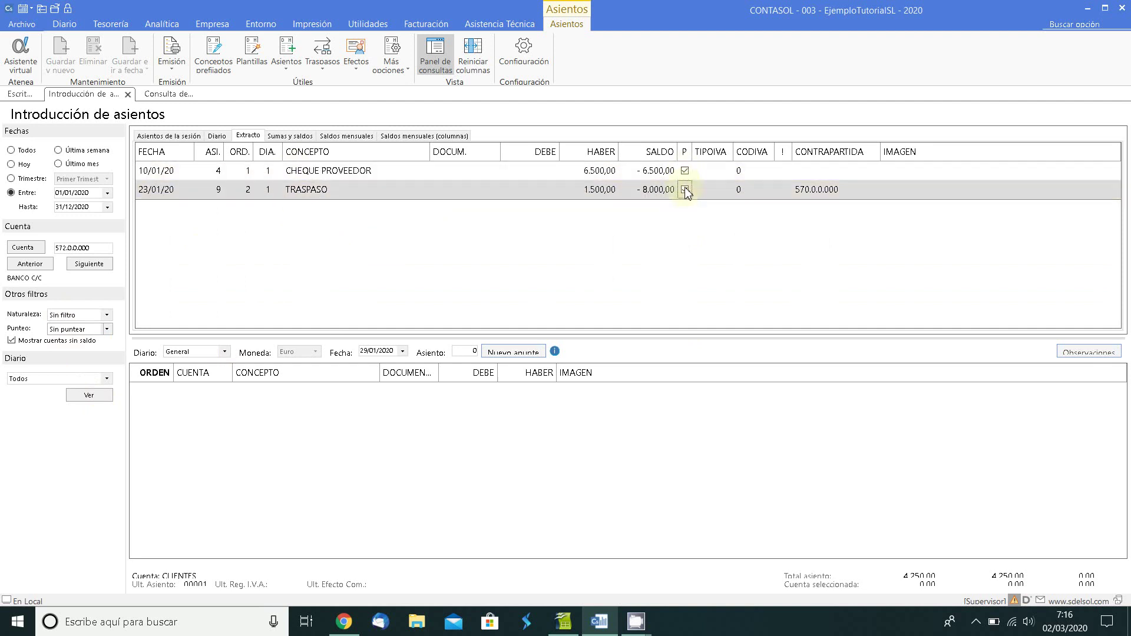
{"action": "left_click", "coordinate": [686, 172]}
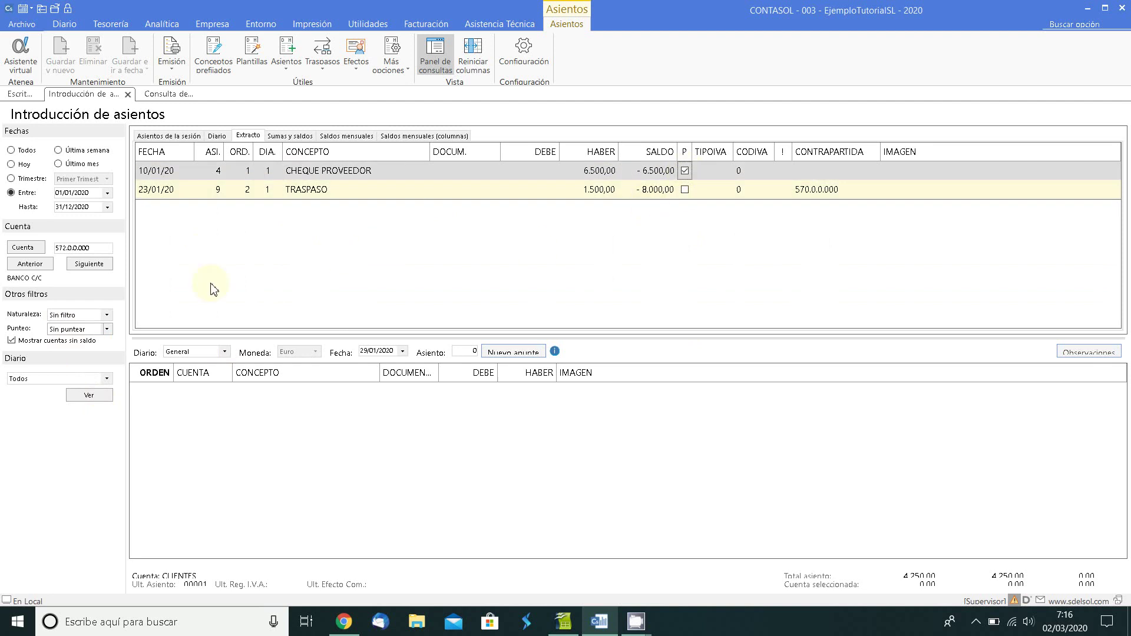
Step: Filter the extract of account 572.0.0.000 with Naturaleza Solo Debe and Punteo Todos
{"action": "left_click", "coordinate": [74, 248]}
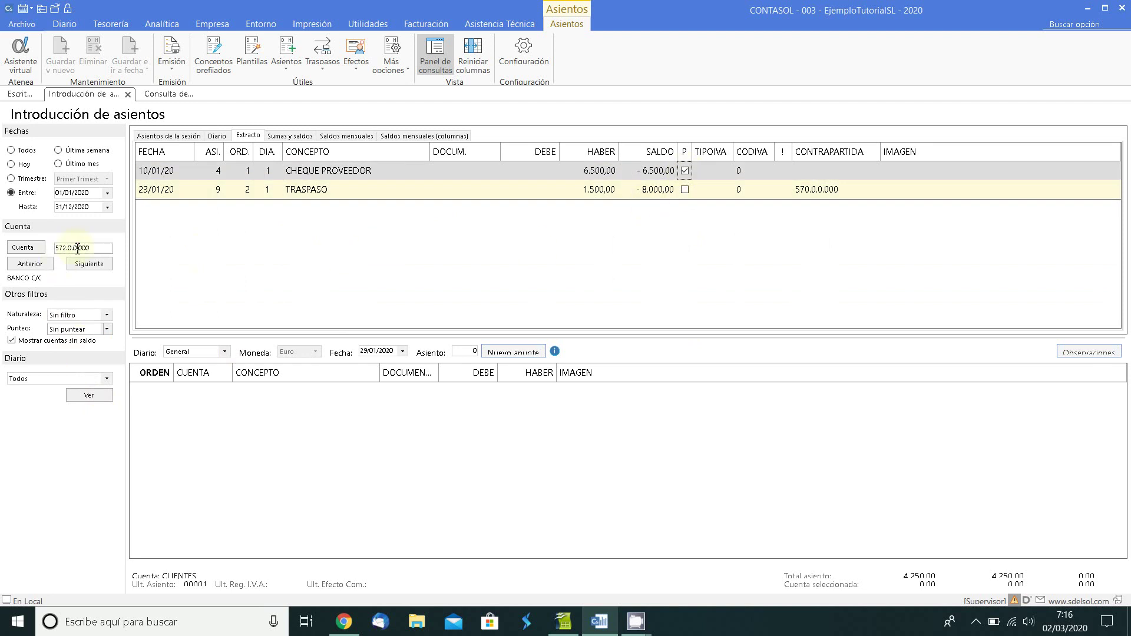
{"action": "left_click", "coordinate": [80, 315]}
{"action": "left_click", "coordinate": [71, 331]}
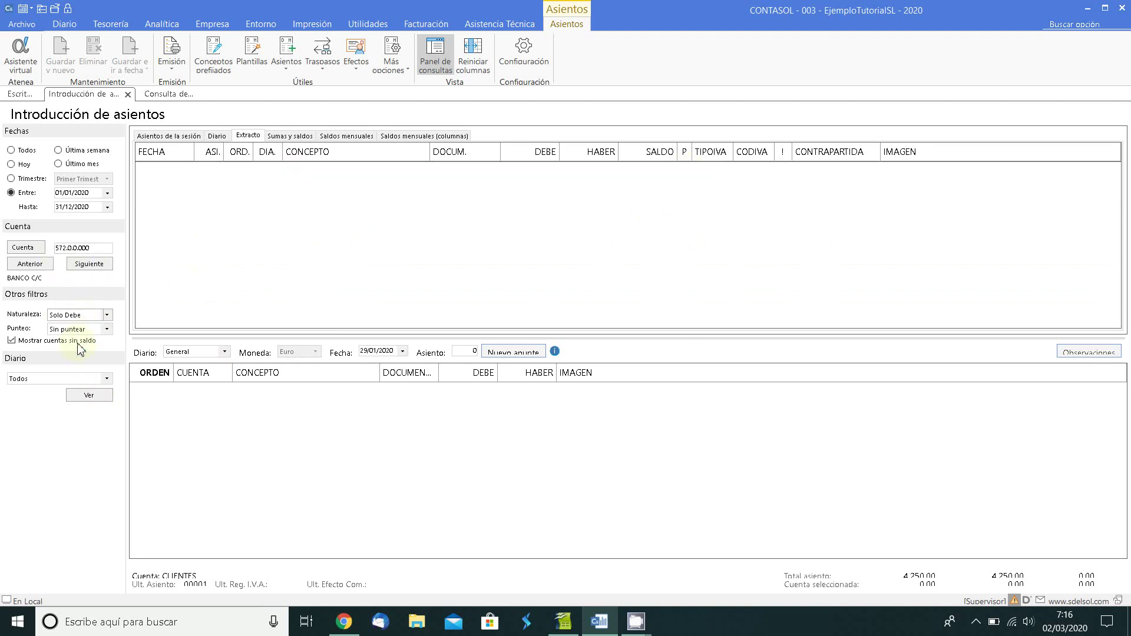
{"action": "left_click", "coordinate": [91, 397]}
{"action": "left_click", "coordinate": [89, 329]}
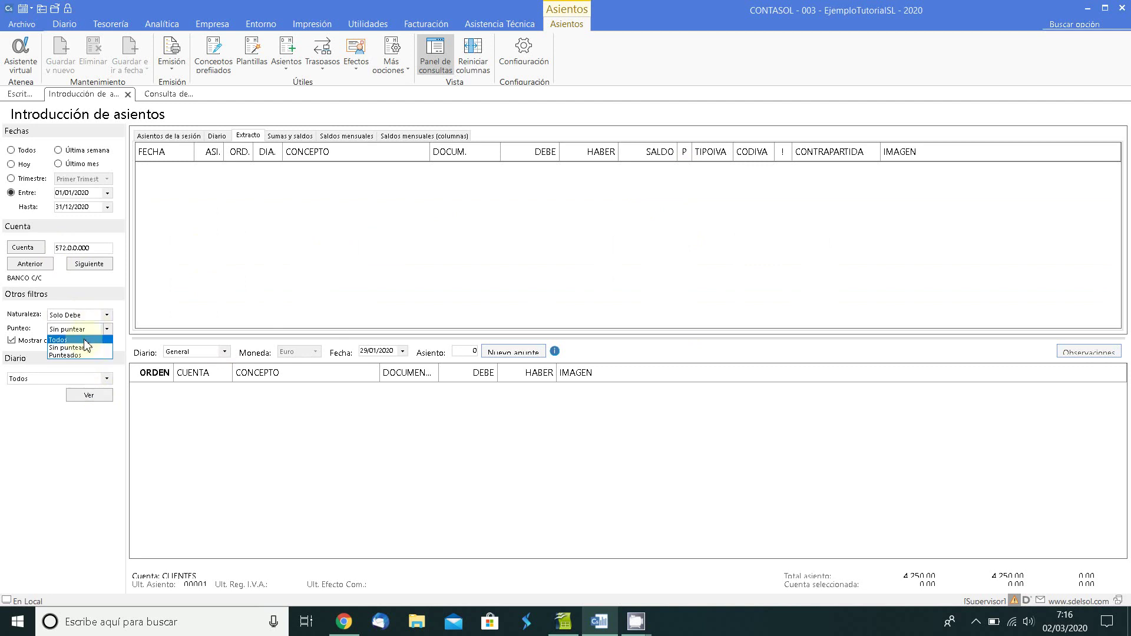
{"action": "left_click", "coordinate": [84, 340]}
{"action": "left_click", "coordinate": [96, 397]}
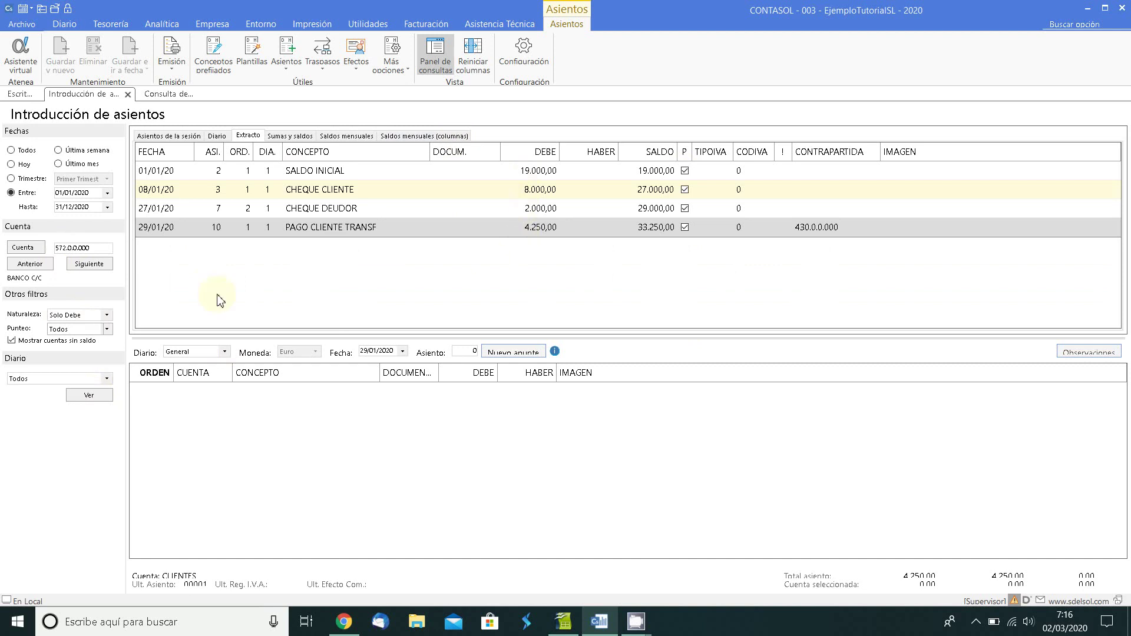
Step: Filter the bank extract with Naturaleza Solo Haber and review the credit movements
{"action": "left_click", "coordinate": [89, 315]}
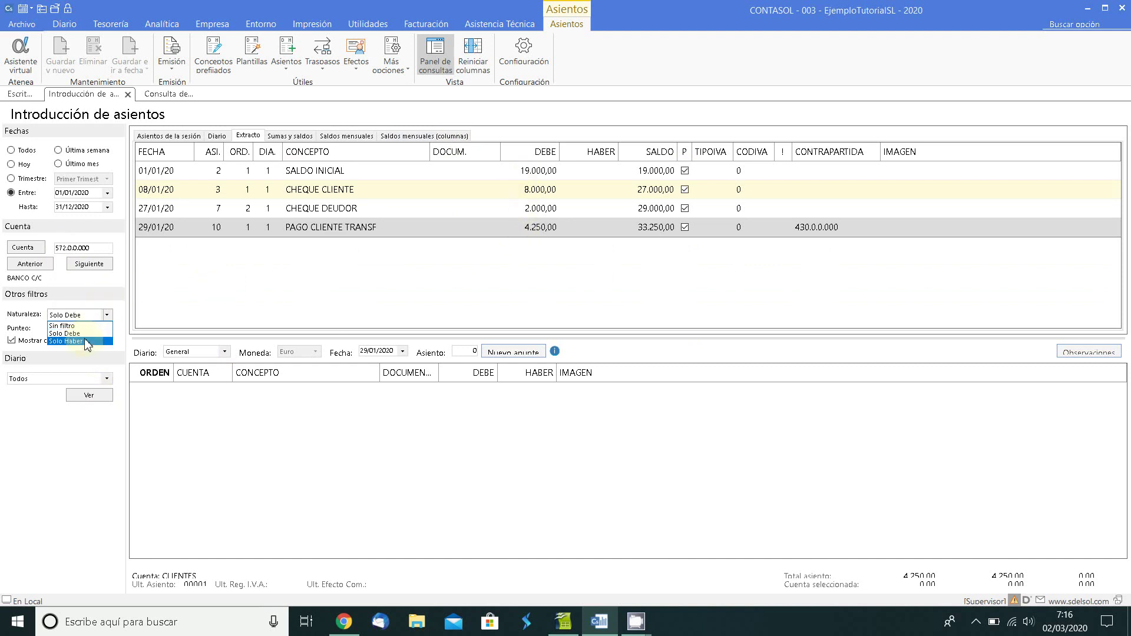
{"action": "left_click", "coordinate": [88, 344]}
{"action": "left_click", "coordinate": [98, 396]}
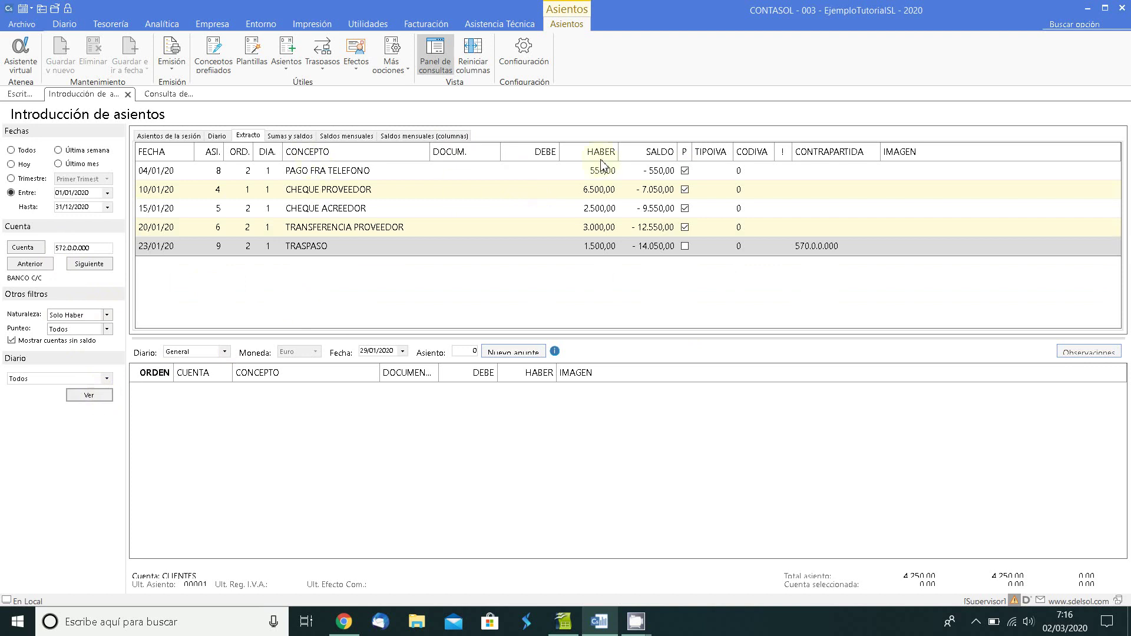
{"action": "left_click", "coordinate": [593, 250]}
{"action": "left_click", "coordinate": [593, 234]}
{"action": "left_click", "coordinate": [596, 209]}
{"action": "left_click", "coordinate": [596, 175]}
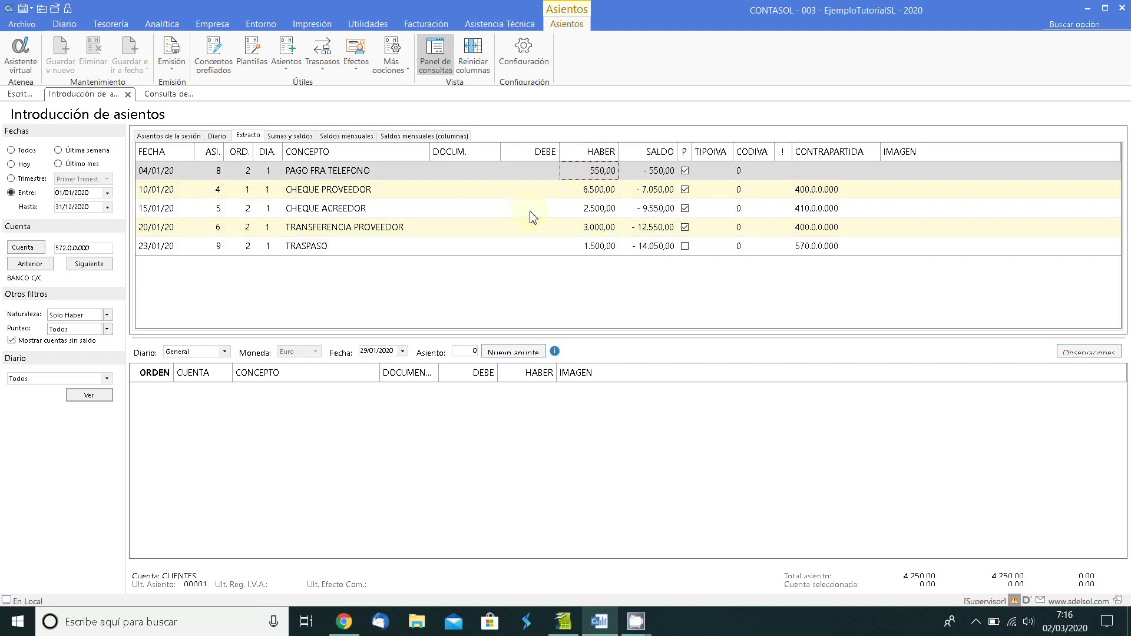
{"action": "left_click", "coordinate": [479, 209]}
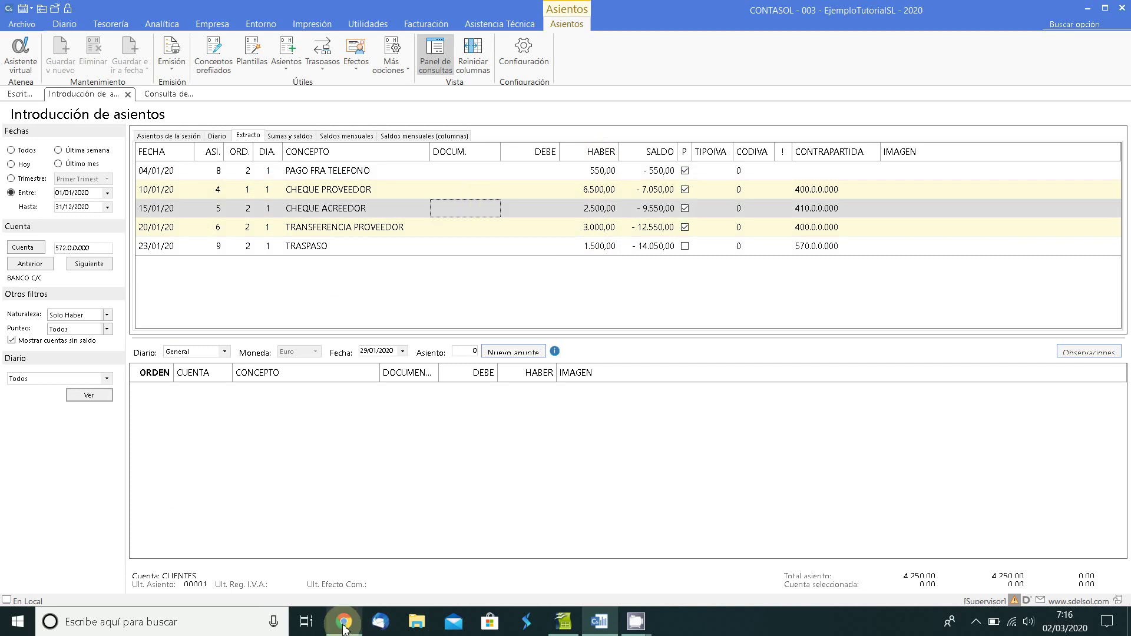
Step: Look over the reconciliation sheet in Calc, and bring up the beginning of the exercise statement in Chrome
{"action": "left_click", "coordinate": [563, 621]}
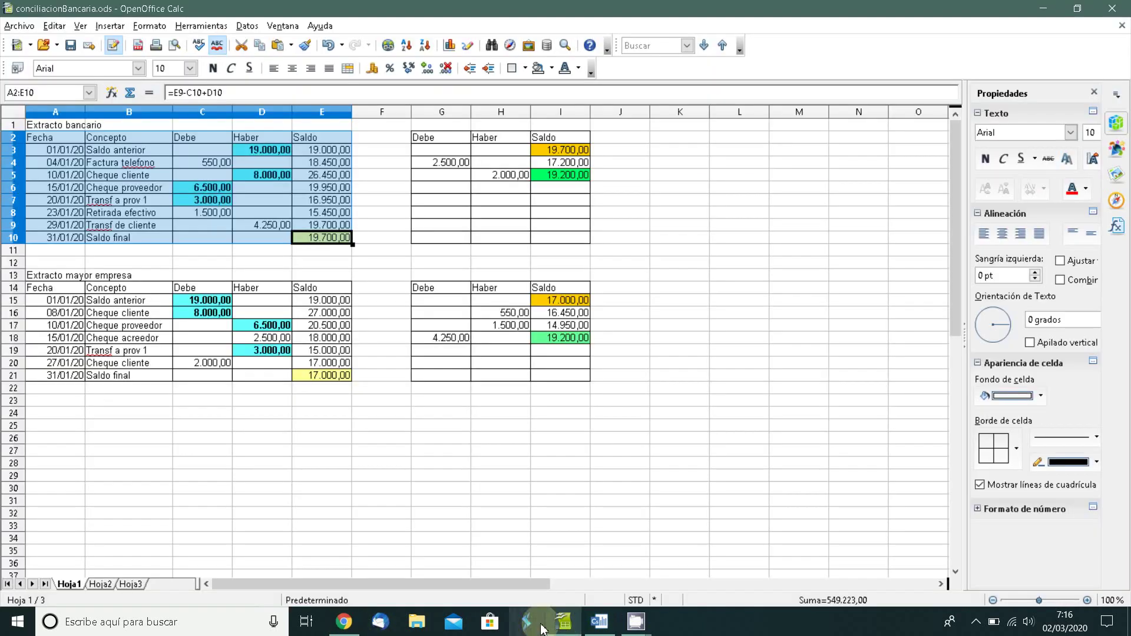
{"action": "left_click", "coordinate": [377, 315]}
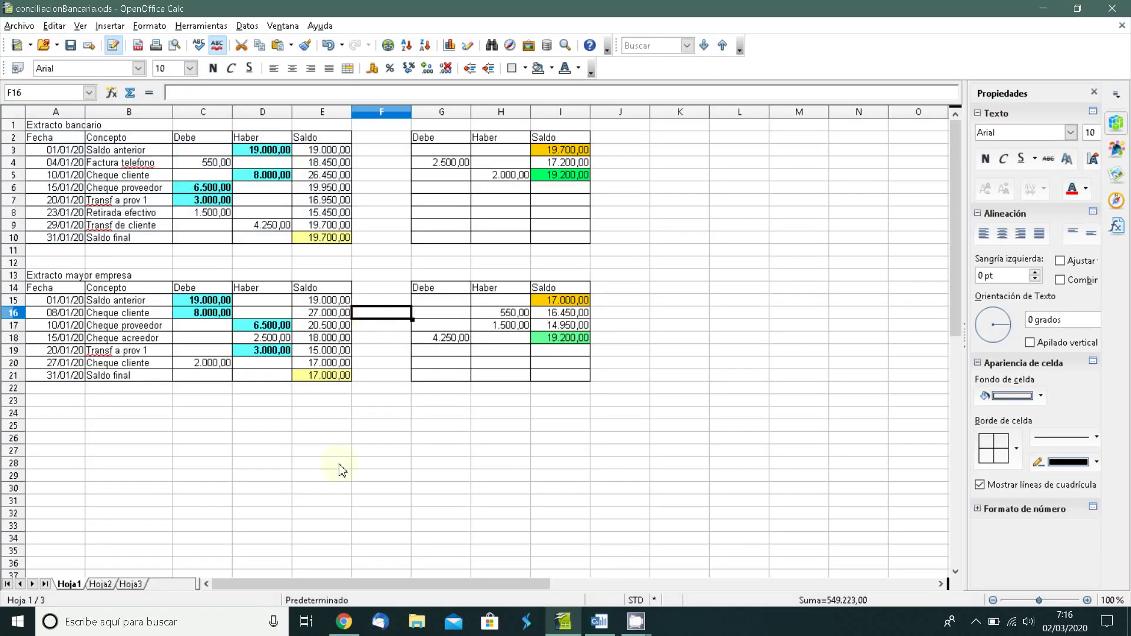
{"action": "left_click", "coordinate": [344, 622]}
{"action": "left_click", "coordinate": [232, 38]}
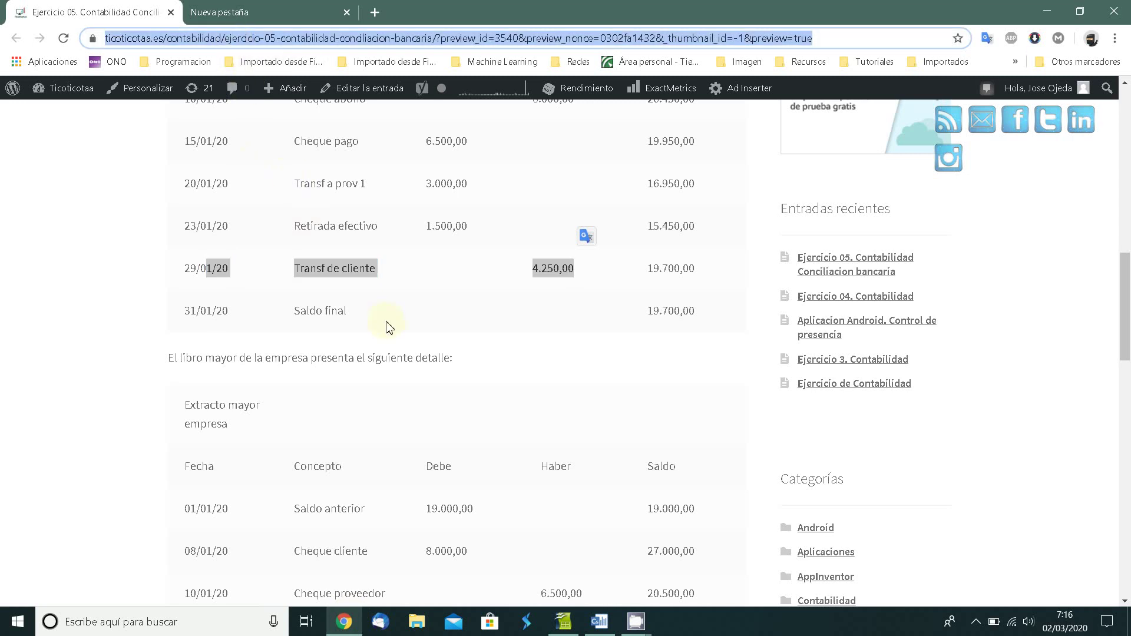
{"action": "scroll", "coordinate": [388, 327], "scroll_direction": "up", "scroll_amount": 10}
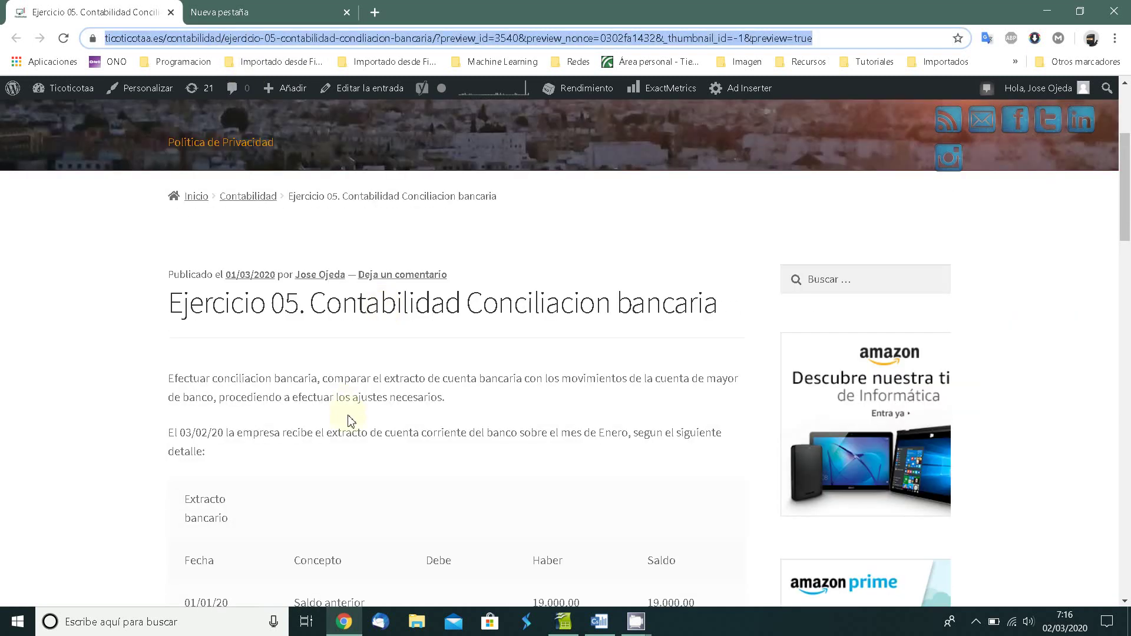